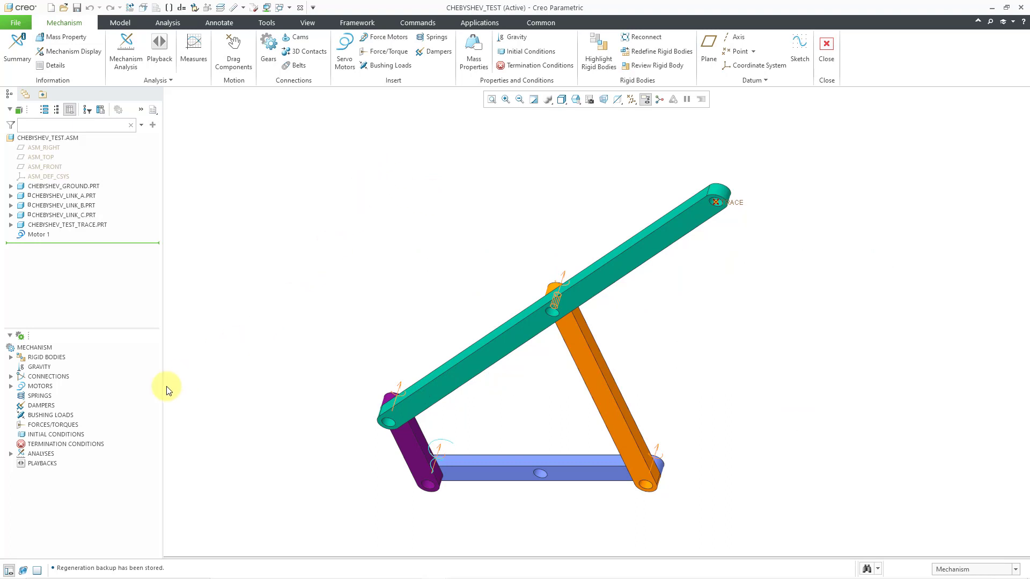
Run the CHEBYSHEV_TEST kinematic analysis from the mechanism tree's ANALYSES list.
click(10, 455)
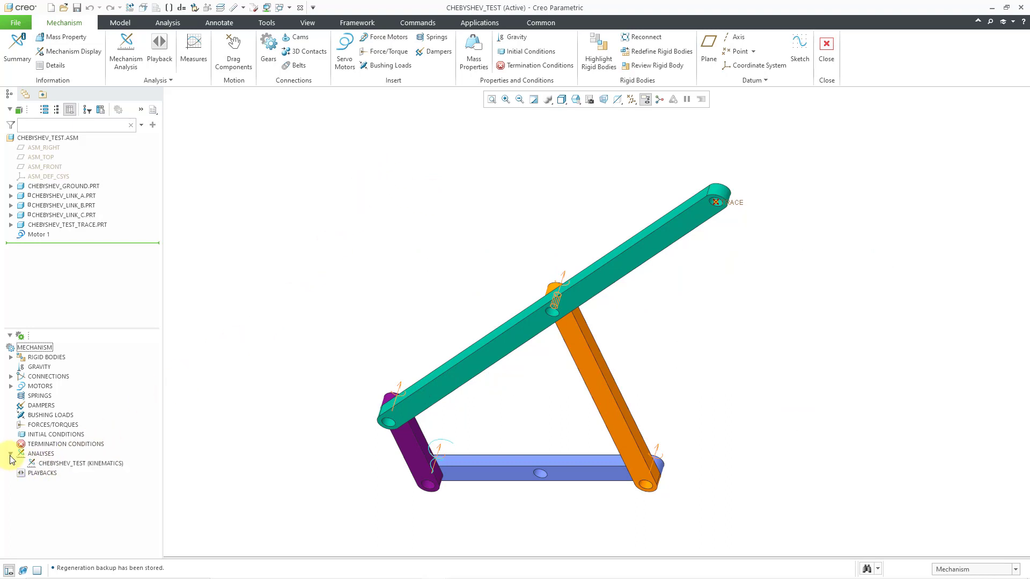
click(77, 464)
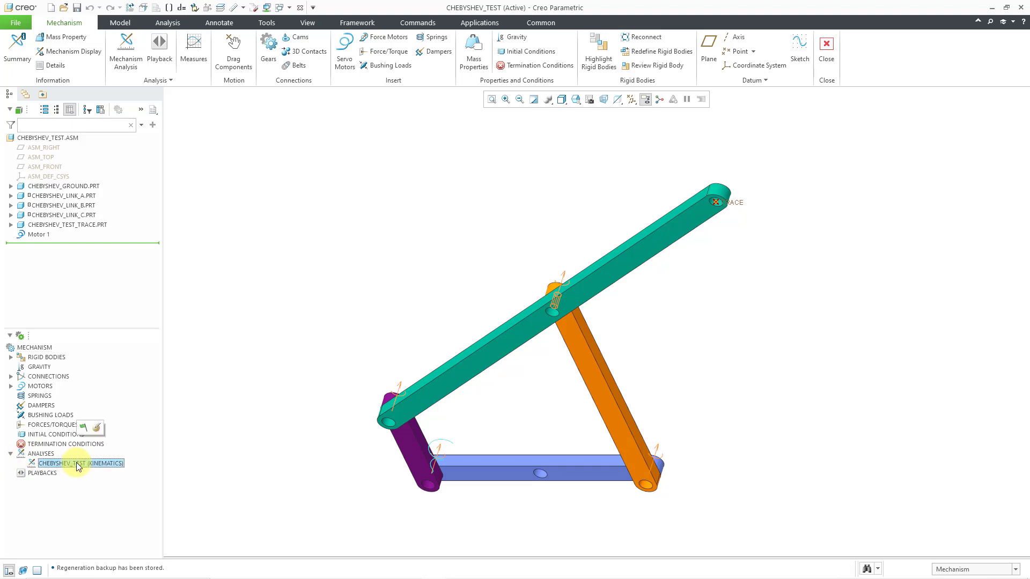
click(85, 429)
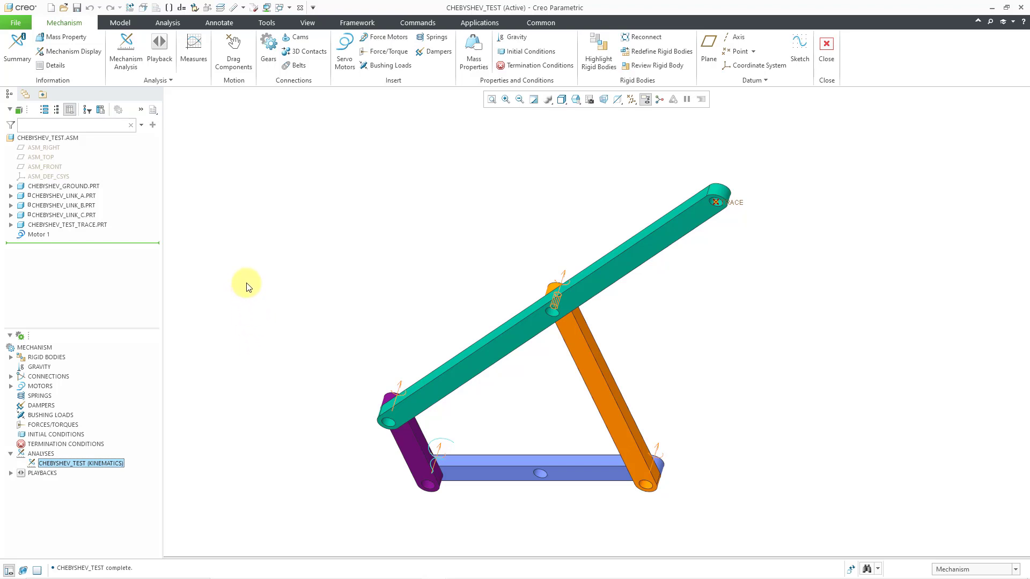
Create a trace curve of link C's TRACE point on paper part CHEBYSHEV_TEST_TRACE using CHEBYSHEV_TEST results.
click(163, 82)
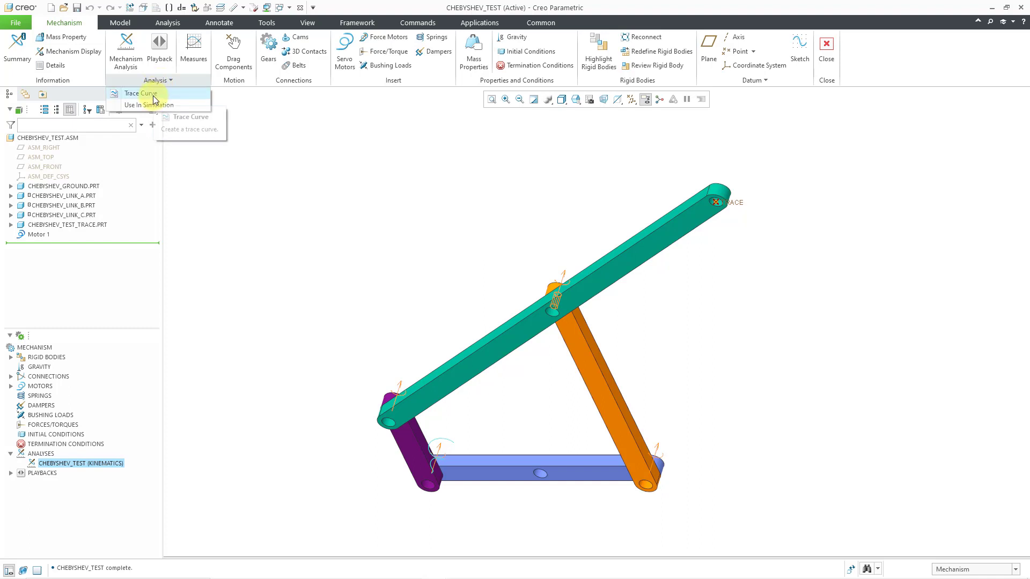
click(154, 99)
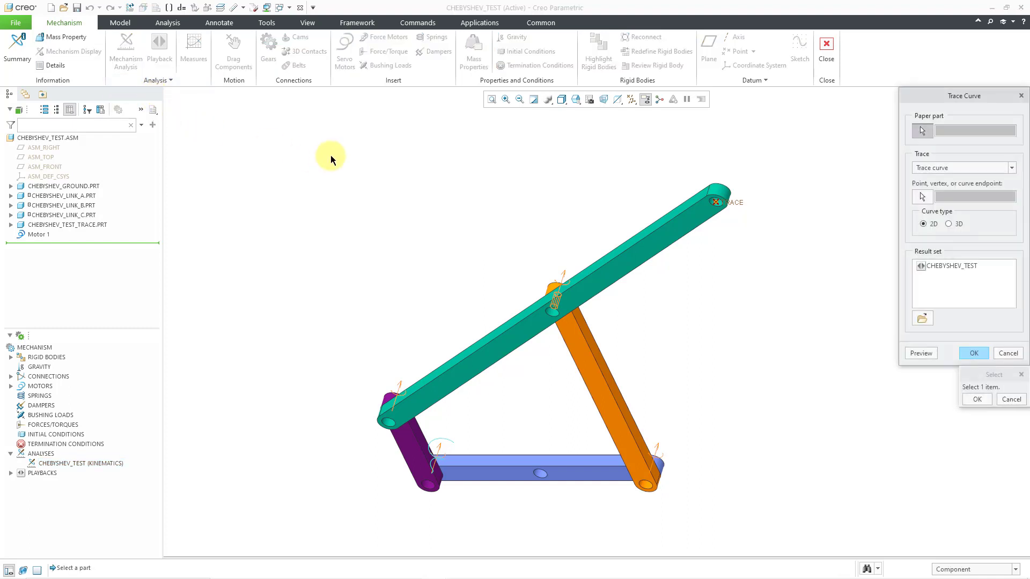
click(85, 224)
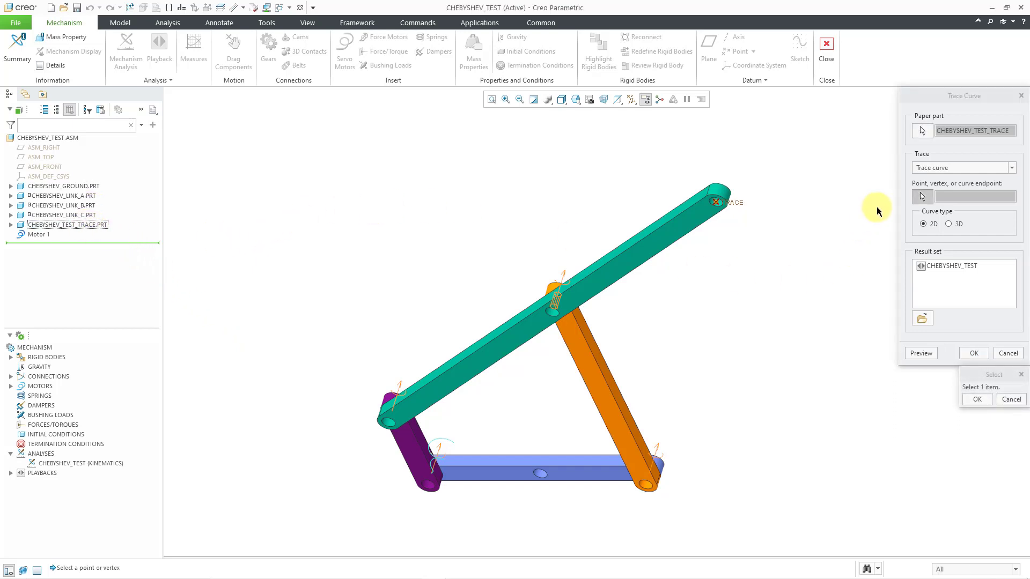
click(741, 204)
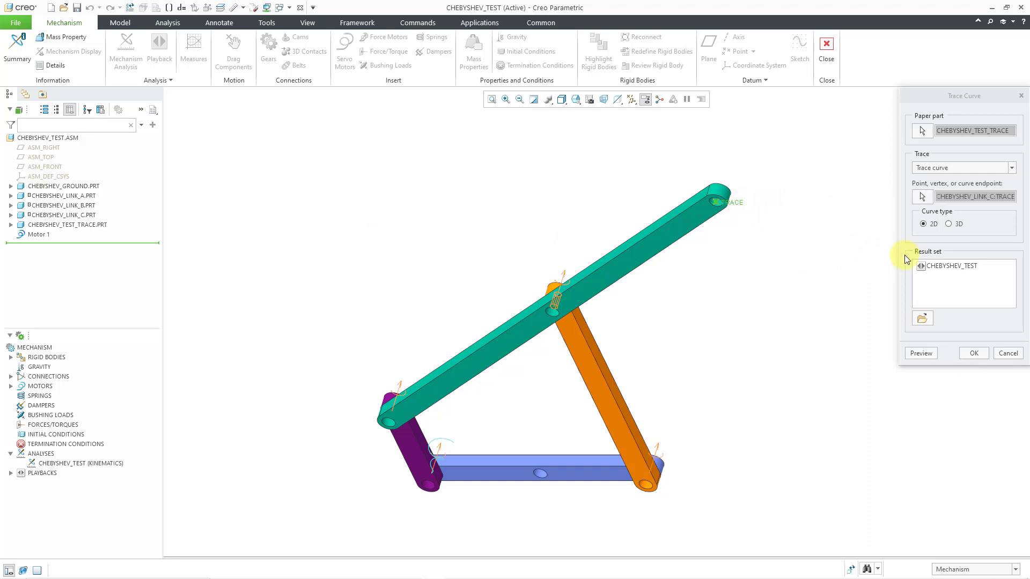
click(945, 265)
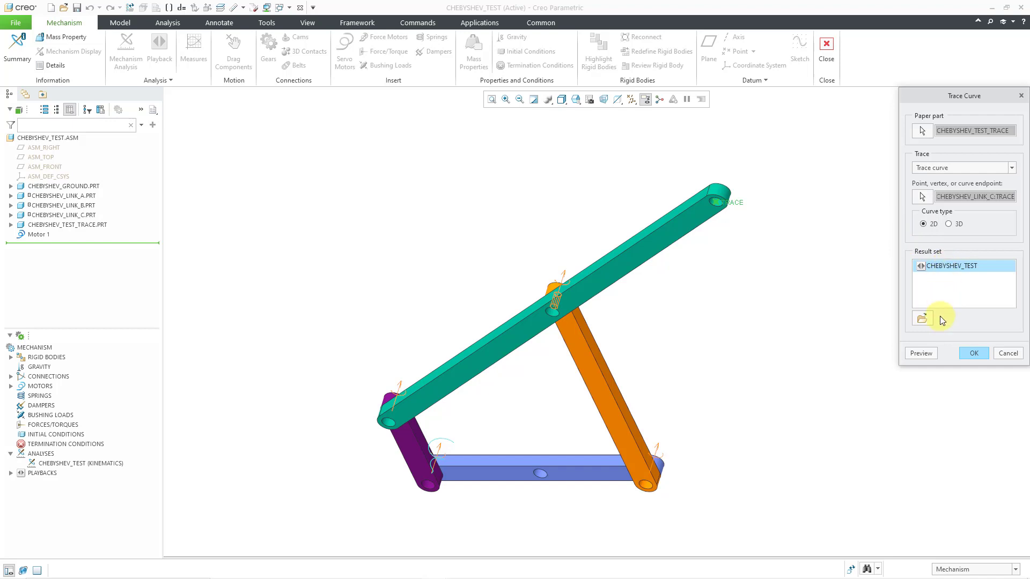
click(972, 353)
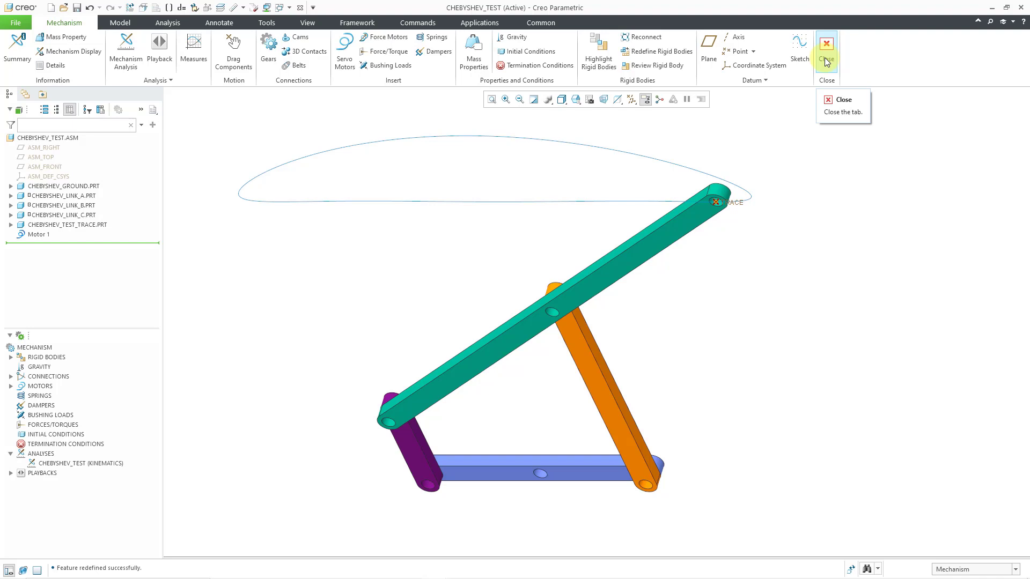
Exit Mechanism mode without saving results and start a new part named LAMBDA_GENERIC.
click(826, 61)
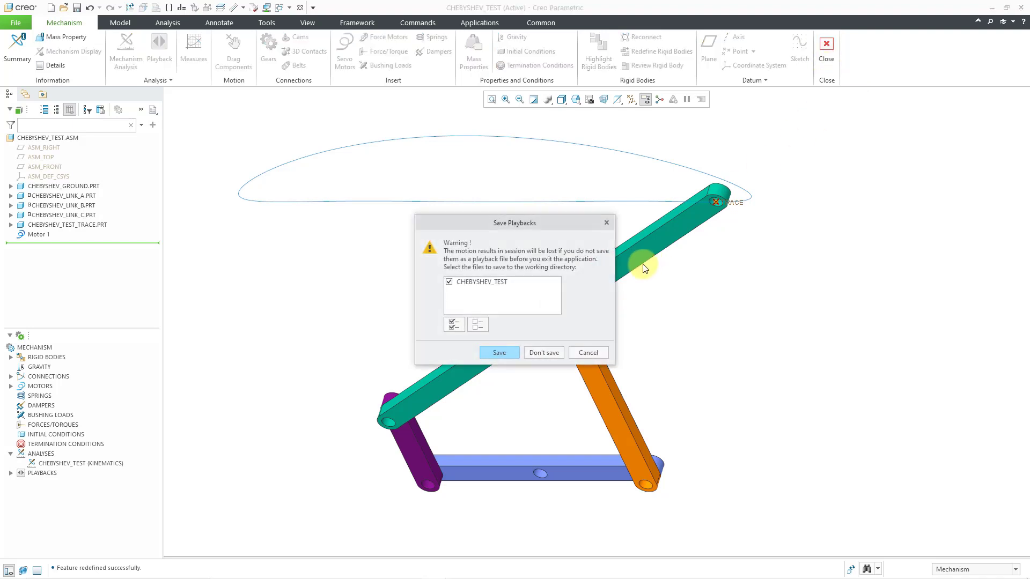
click(552, 355)
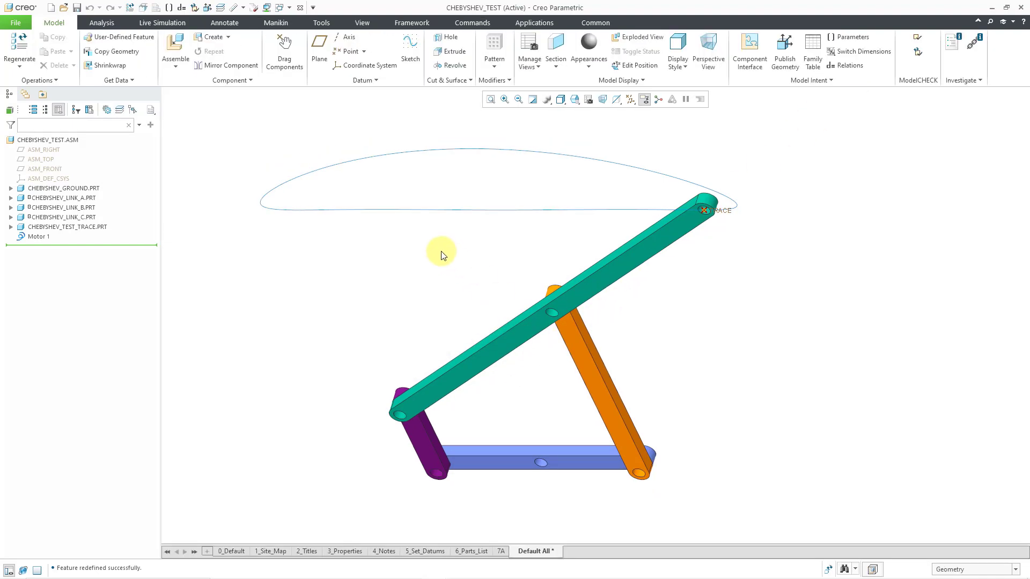
click(51, 8)
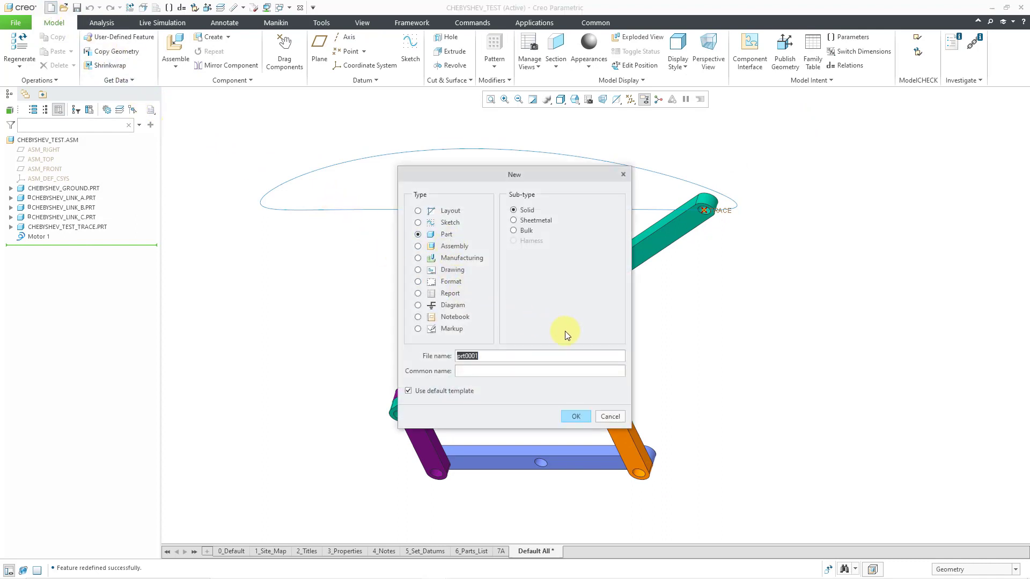
text(LAMBDA_GENERIC)
Create the LAMBDA_GENERIC part and start a sketch on the FRONT plane, viewed straight on.
click(573, 416)
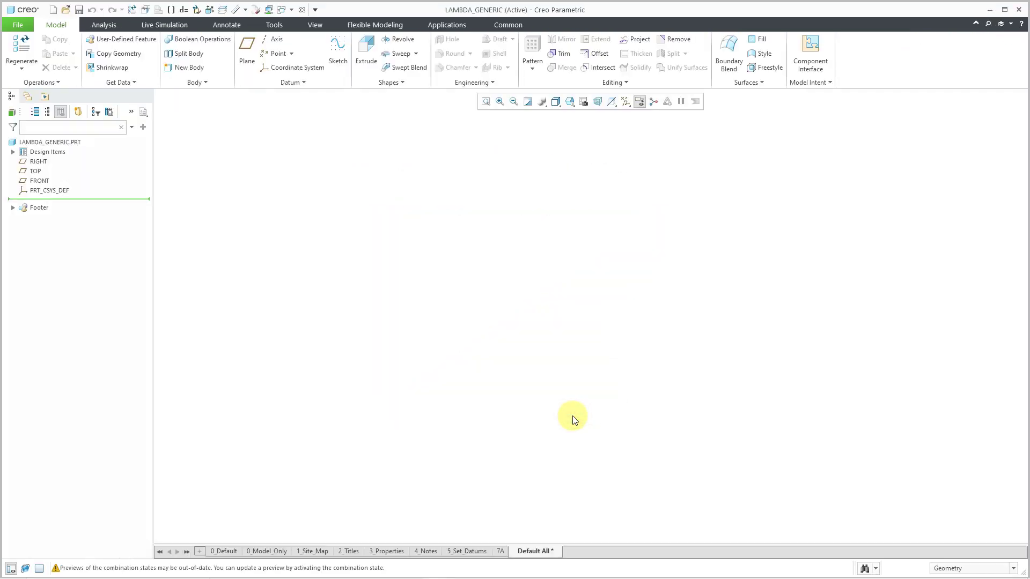
click(626, 103)
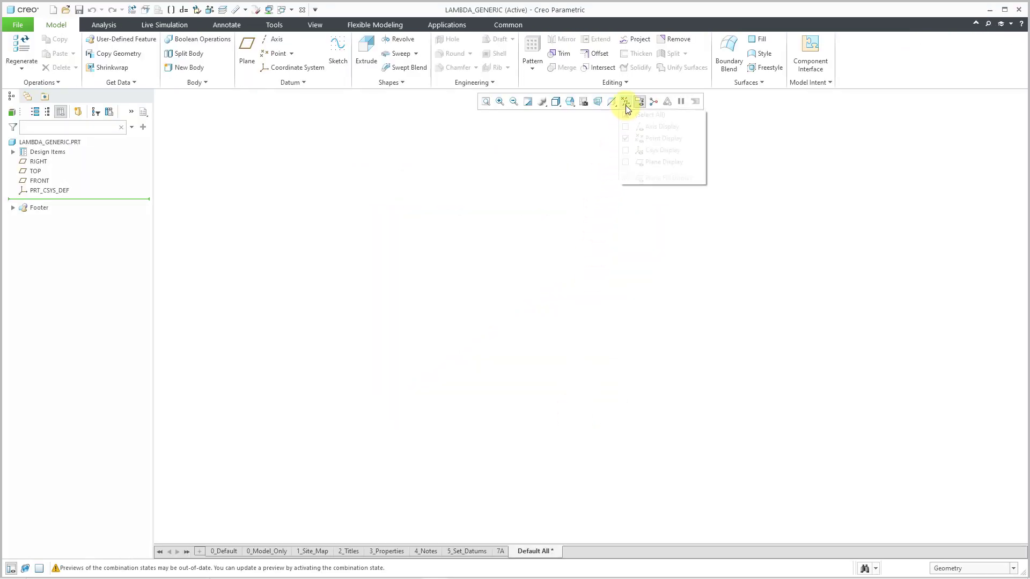
click(649, 161)
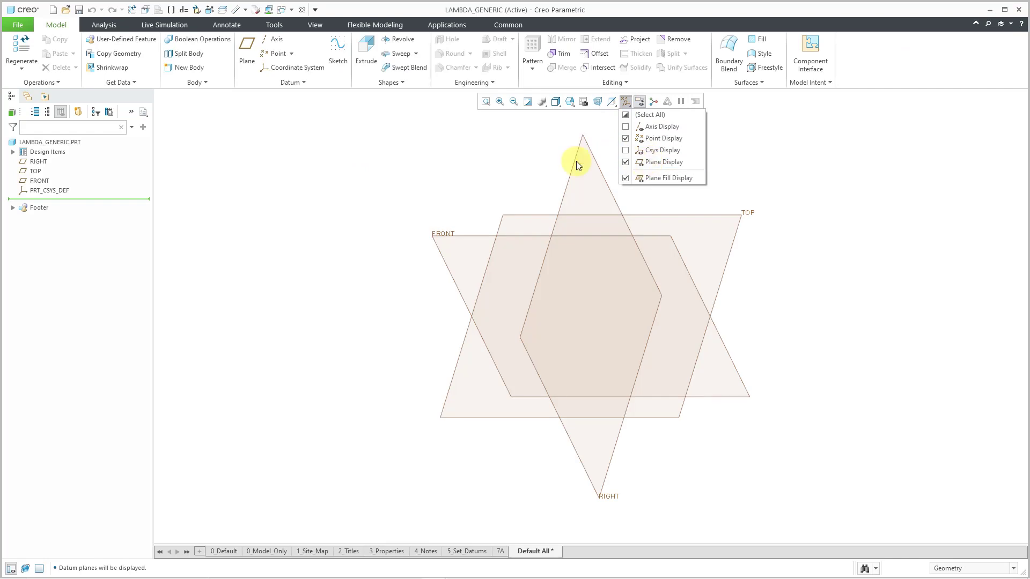
click(449, 233)
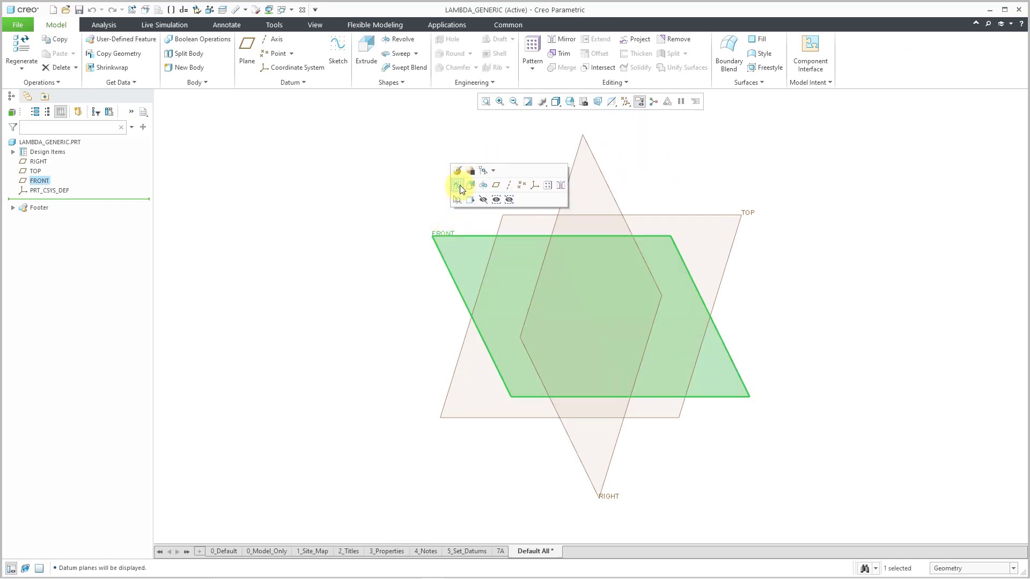
click(458, 185)
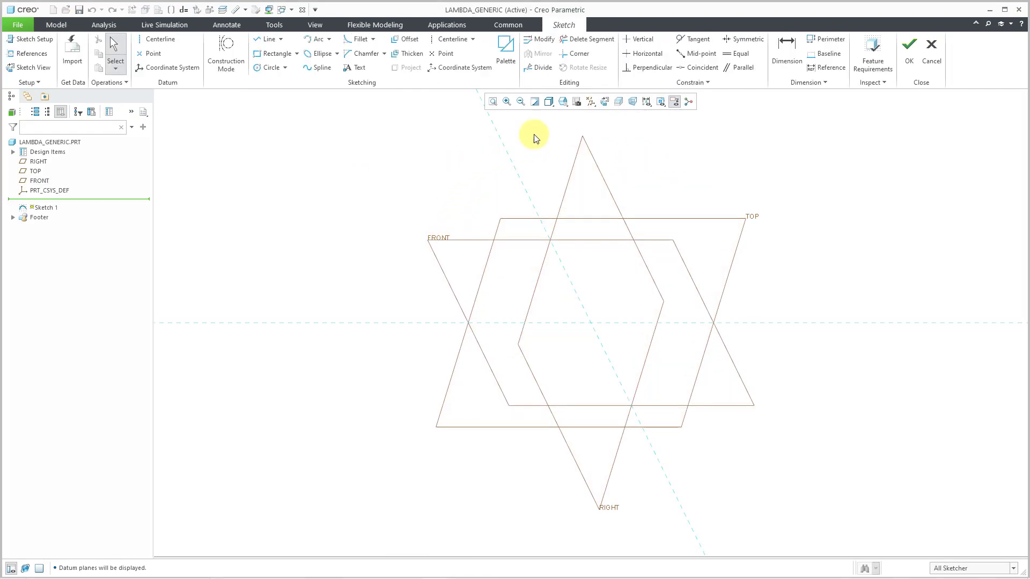
click(604, 102)
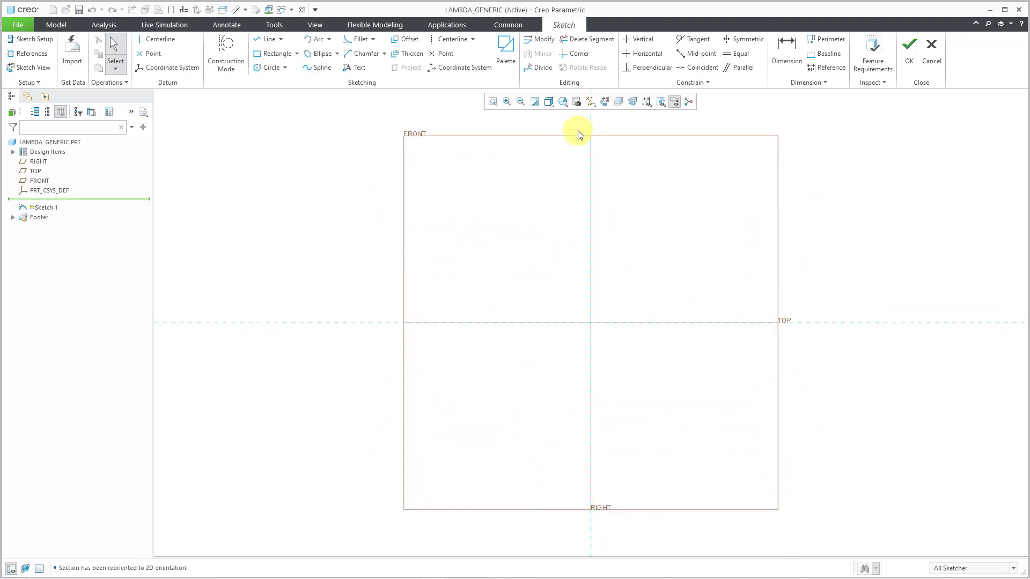
Draw two equal circles centred on the TOP reference, one left and one right.
click(259, 68)
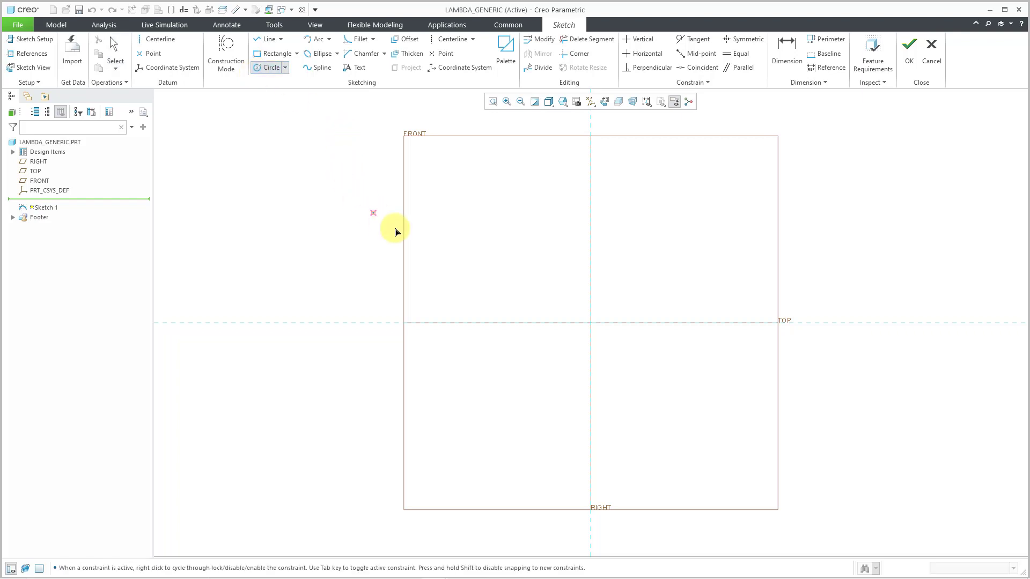
click(455, 340)
click(752, 323)
click(755, 340)
middle_click(741, 233)
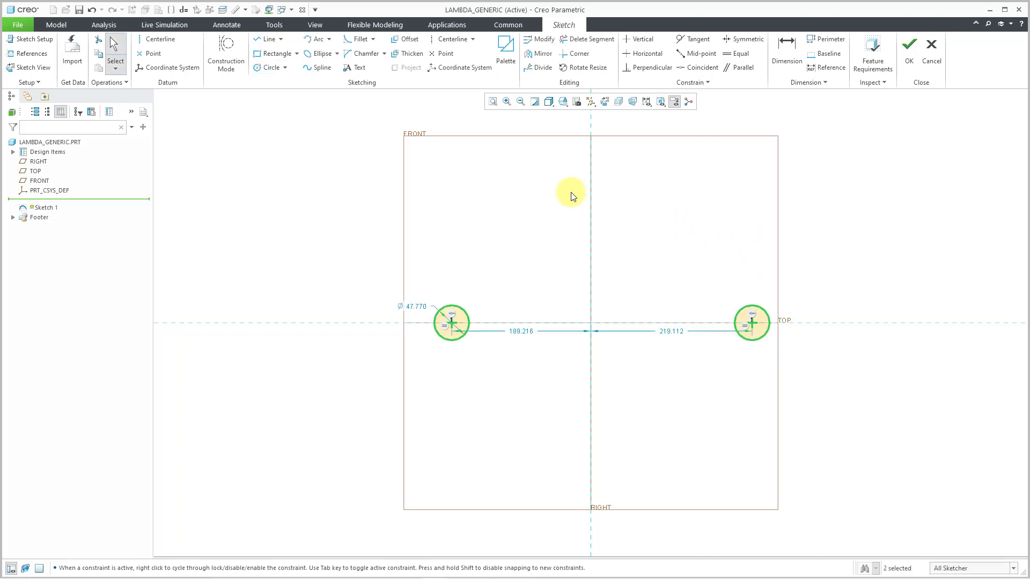
Draw a vertical centerline along the RIGHT reference.
click(456, 43)
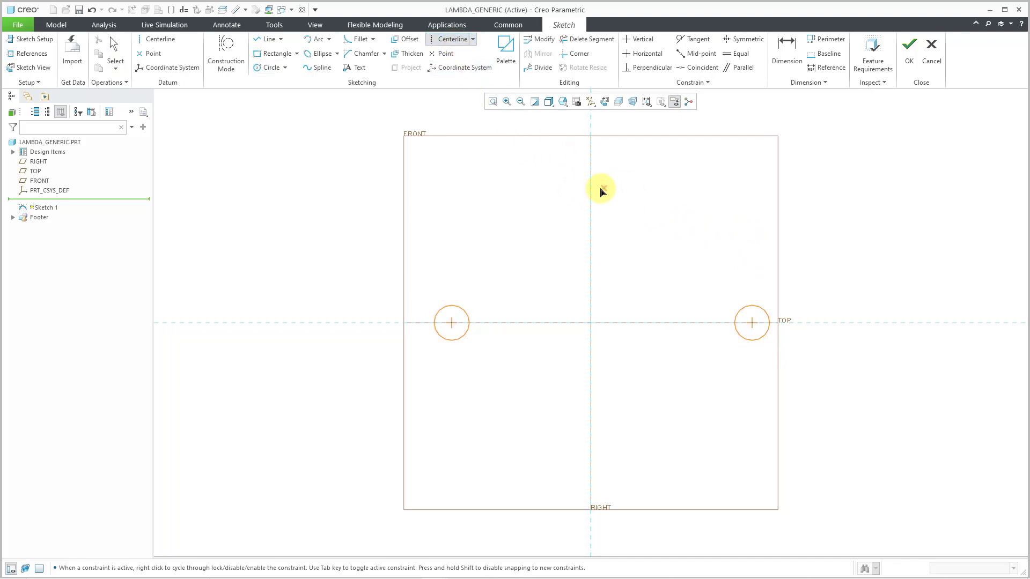
click(591, 195)
click(591, 295)
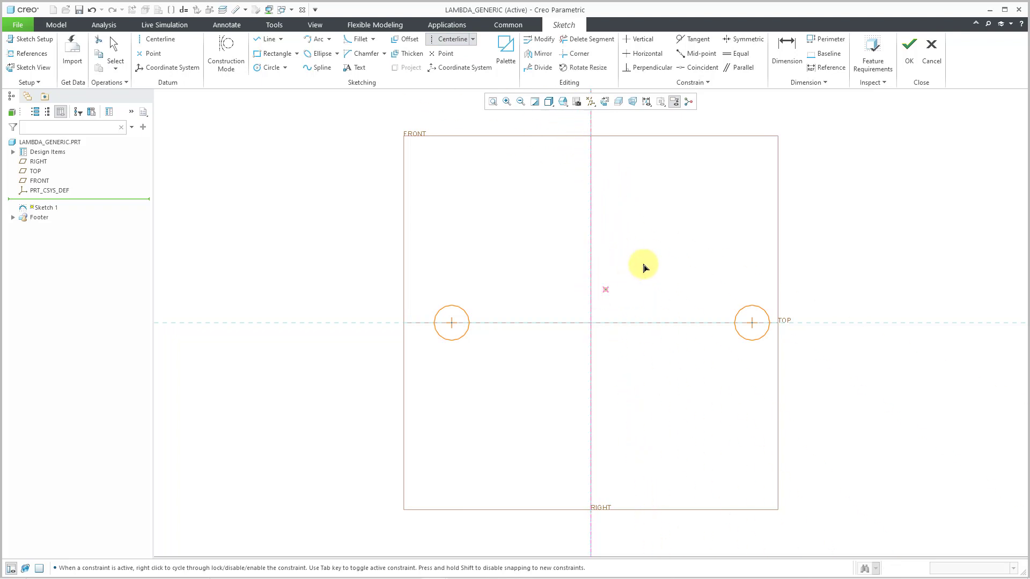
middle_click(675, 213)
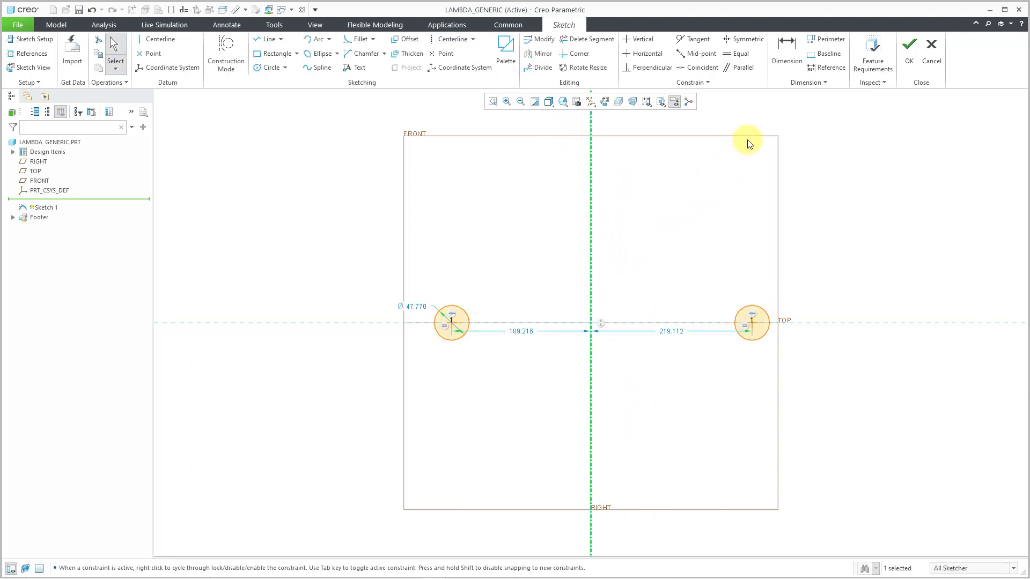
Make the two circle centres symmetric about the centerline.
click(746, 39)
click(590, 239)
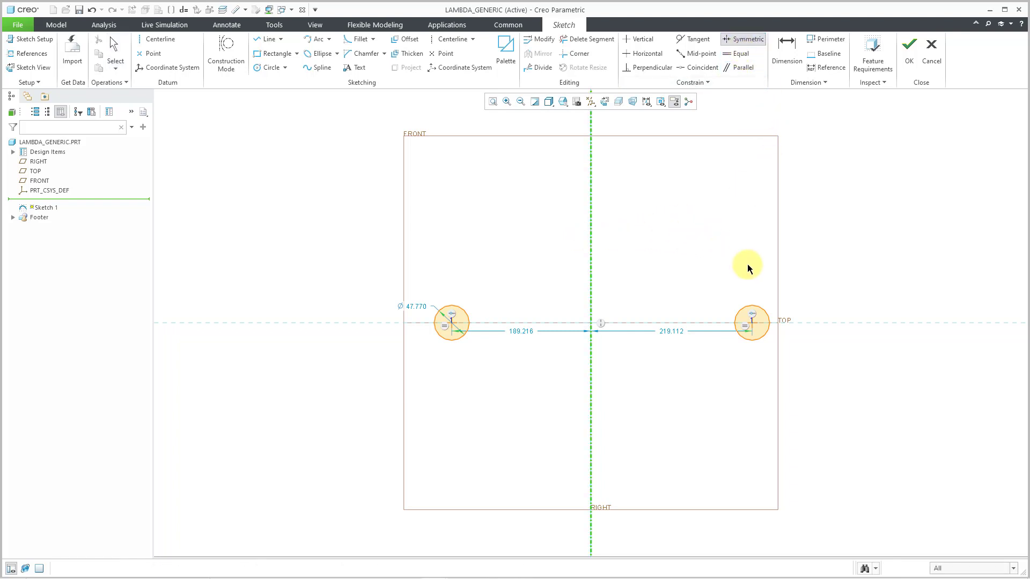
click(752, 324)
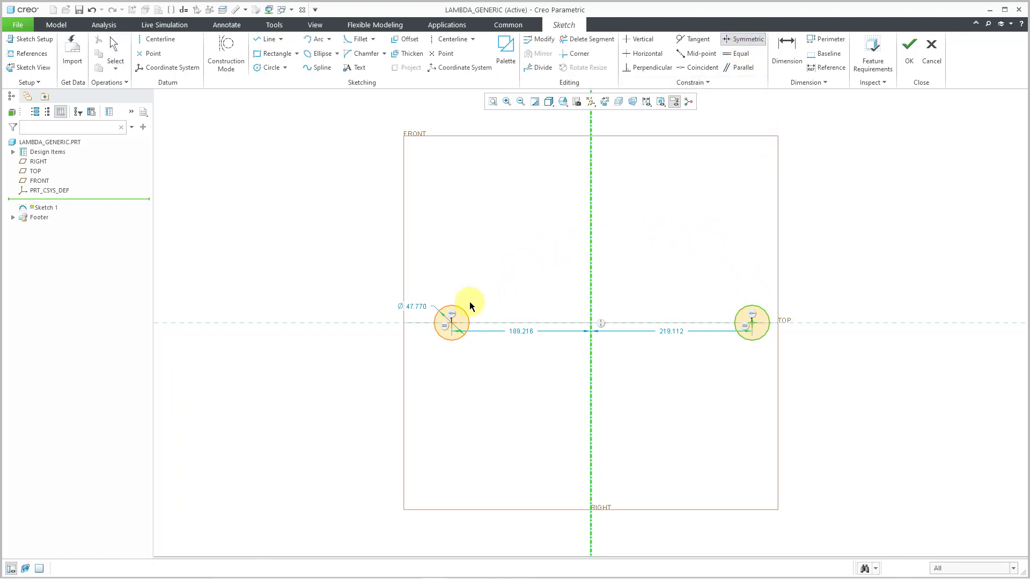
click(451, 323)
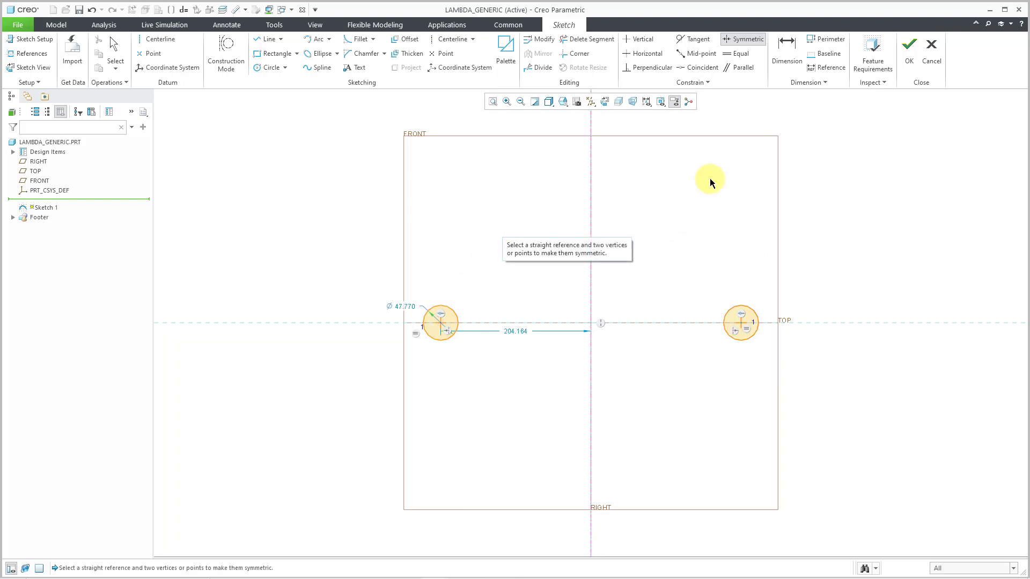
click(787, 54)
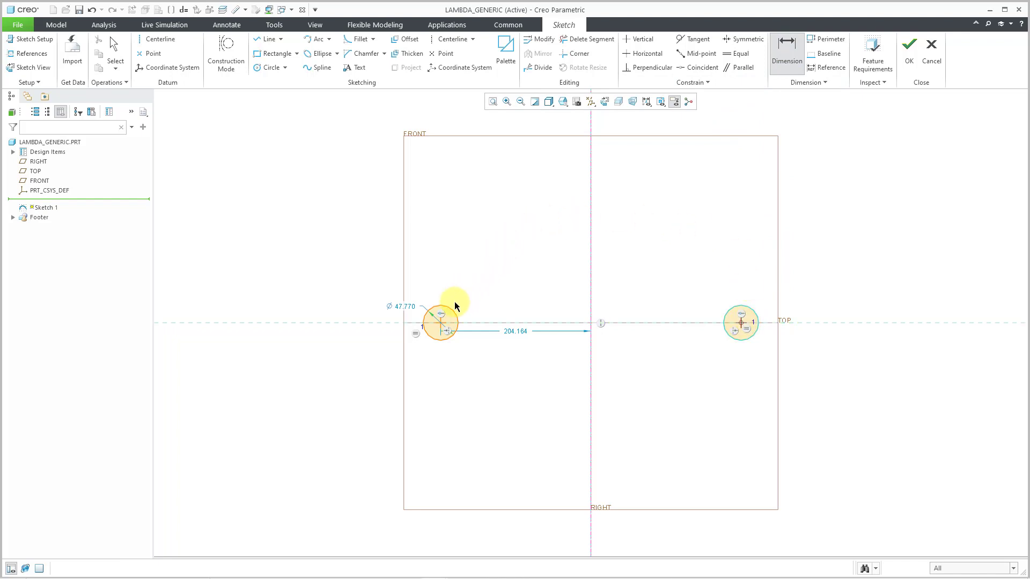
Dimension the circle centres 100 apart and hide the datum planes.
middle_click(526, 232)
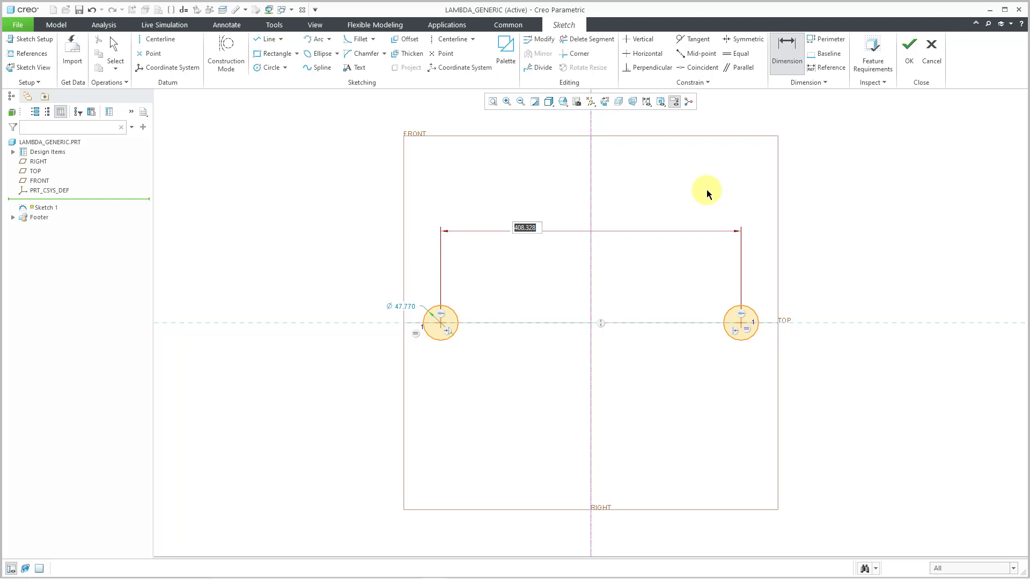
text(100)
key(Return)
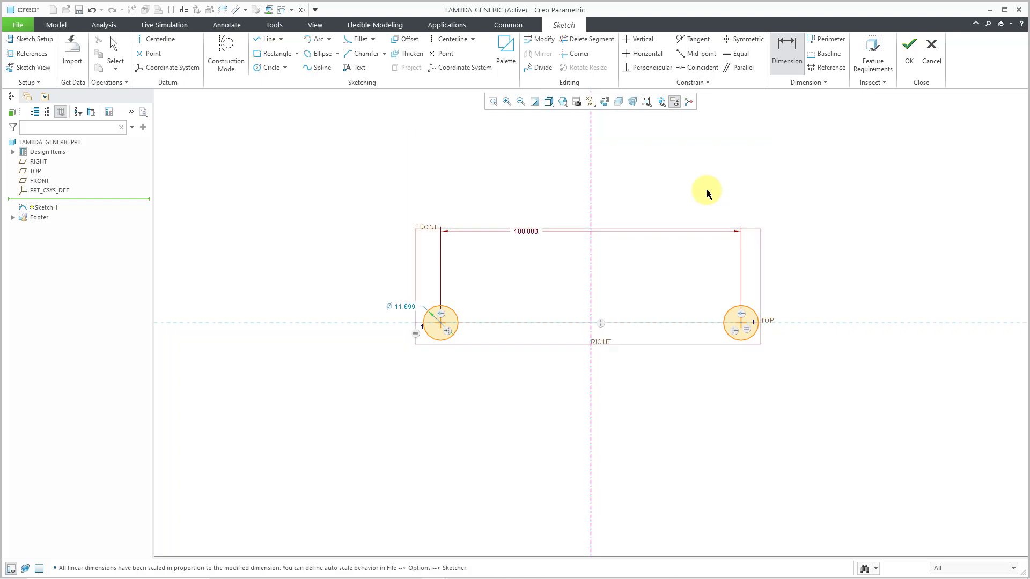
click(593, 103)
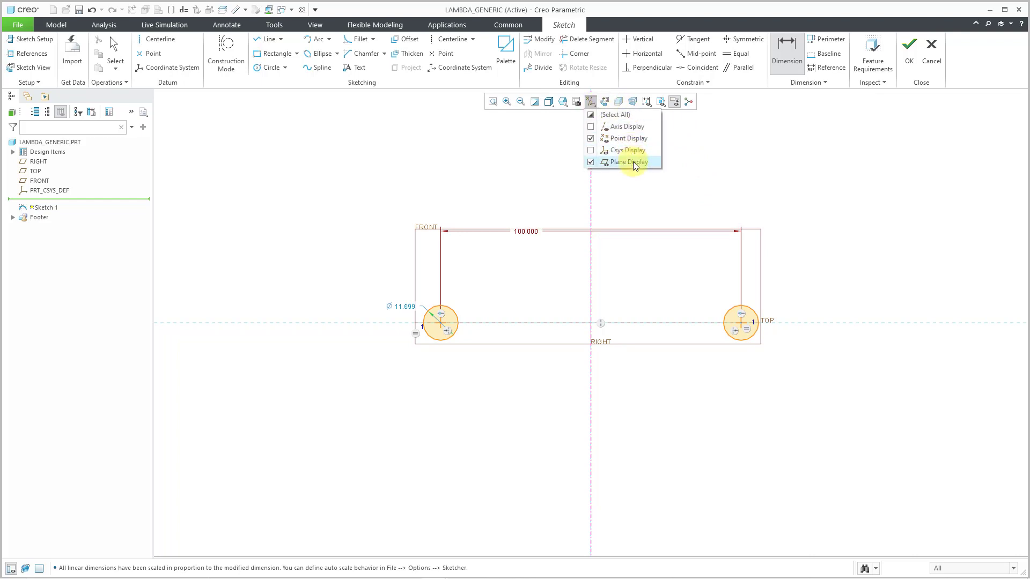
click(633, 162)
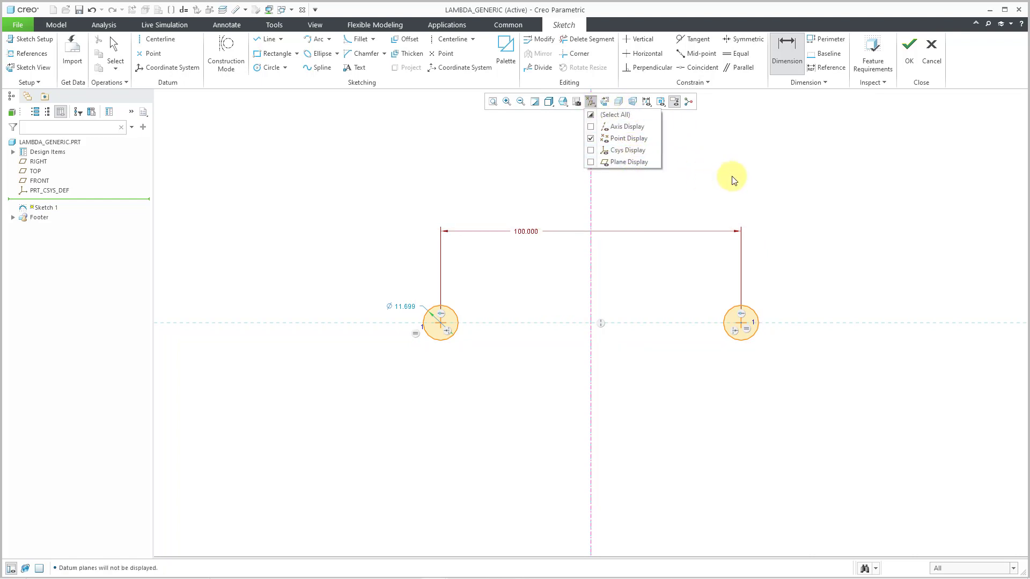
Set the left circle's diameter to 20, making both equal circles Ø20.
middle_click(401, 320)
double_click(402, 315)
text(20)
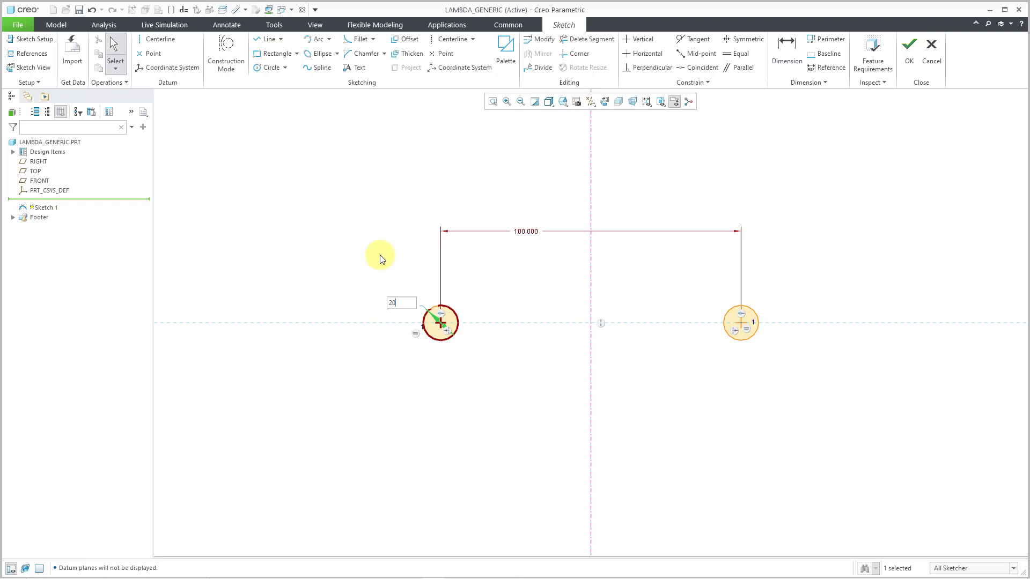
key(Return)
Draw tangent lines joining both circles across their tops and bottoms to form a slot.
click(379, 260)
click(281, 39)
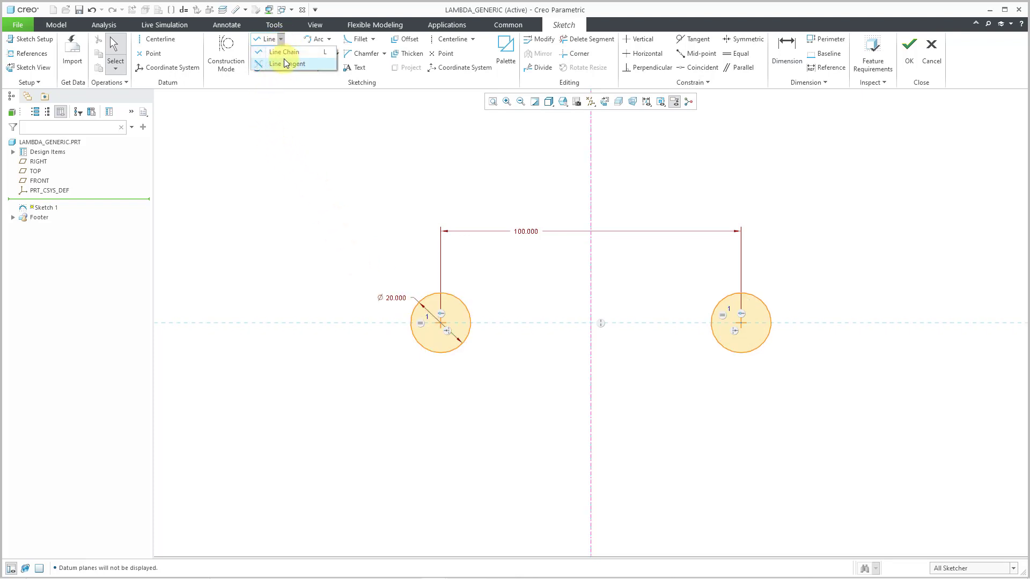
click(287, 65)
click(442, 296)
click(746, 294)
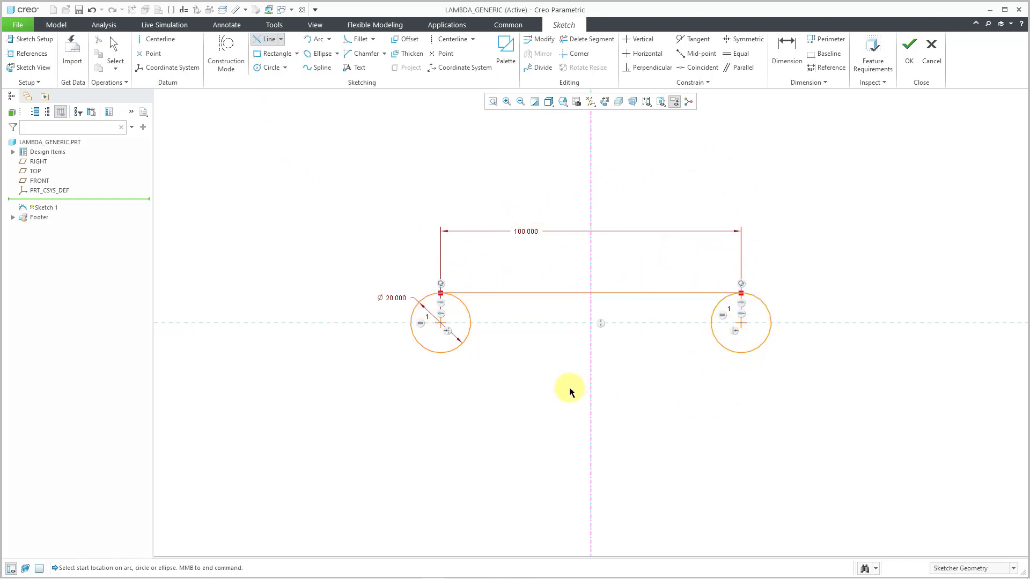
click(440, 353)
click(735, 355)
middle_click(816, 249)
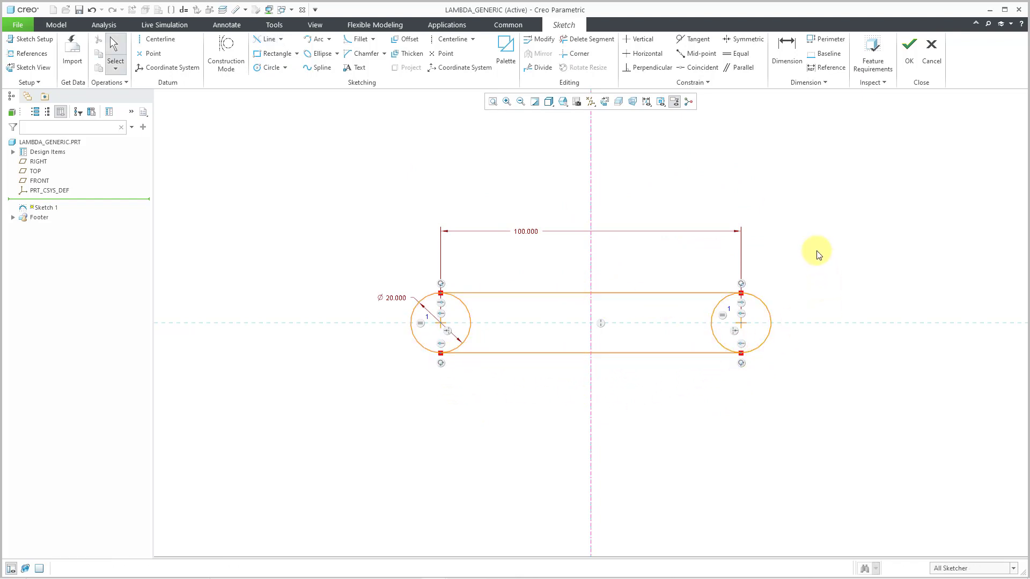
Finish the sketch and extrude all the slot's sketch regions.
click(910, 61)
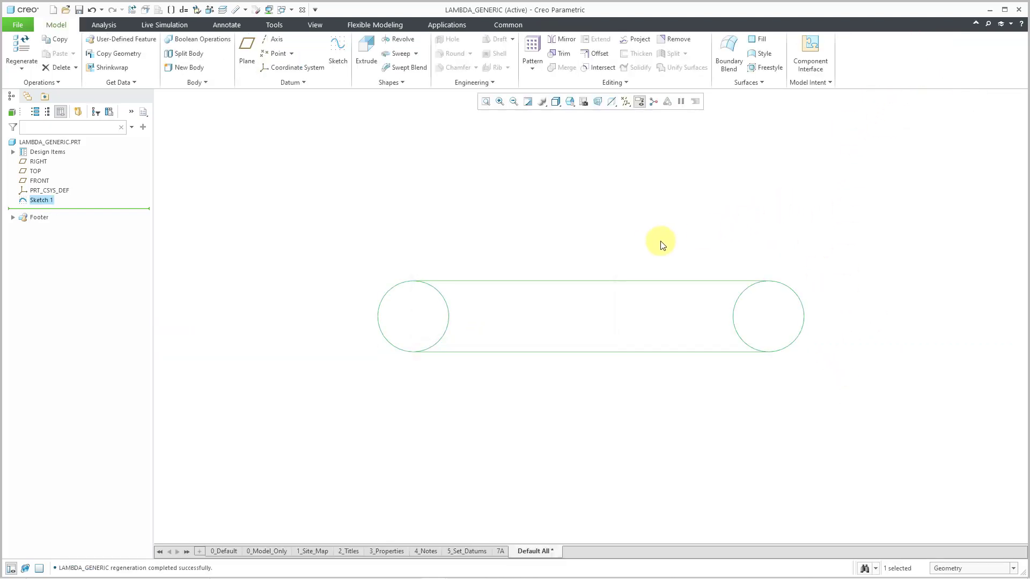
middle_drag(658, 241, 628, 267)
click(989, 570)
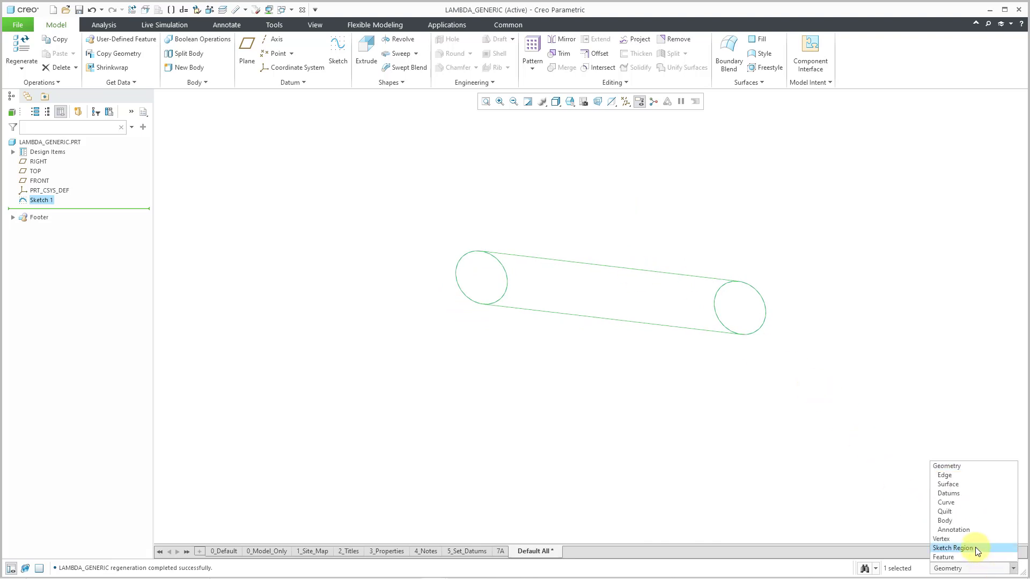
click(975, 547)
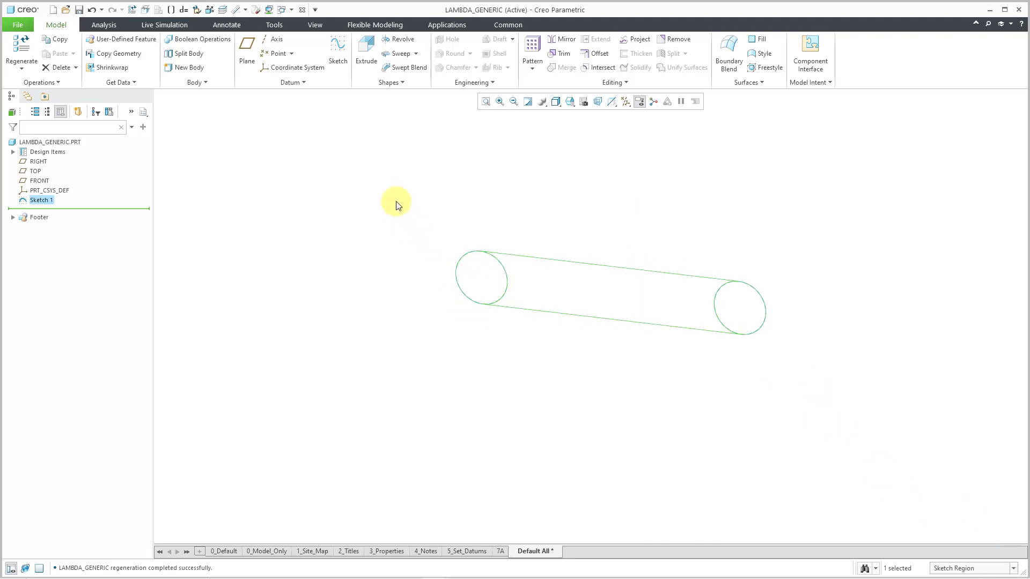
drag(393, 198, 557, 332)
drag(638, 368, 850, 407)
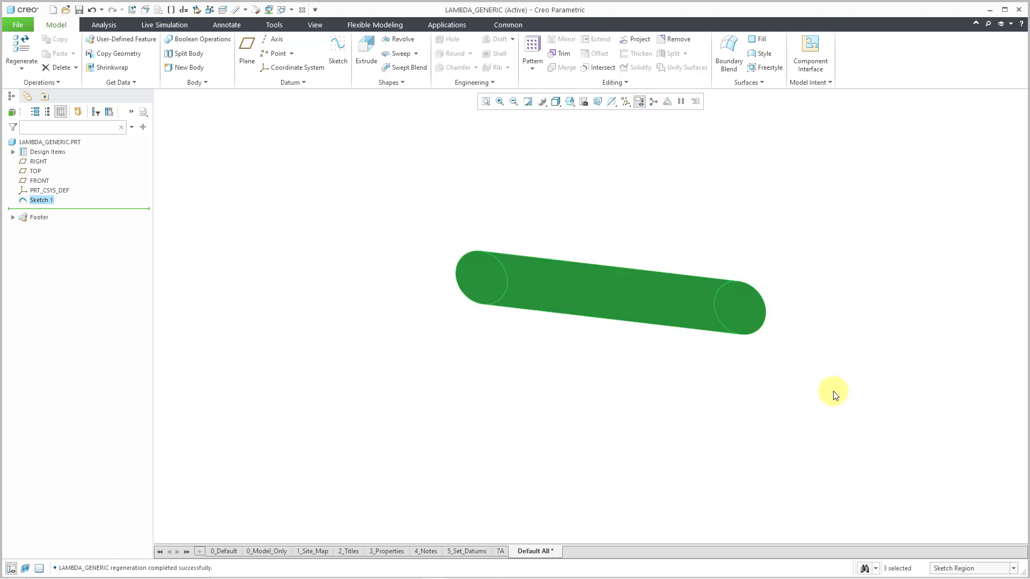
right_click(835, 395)
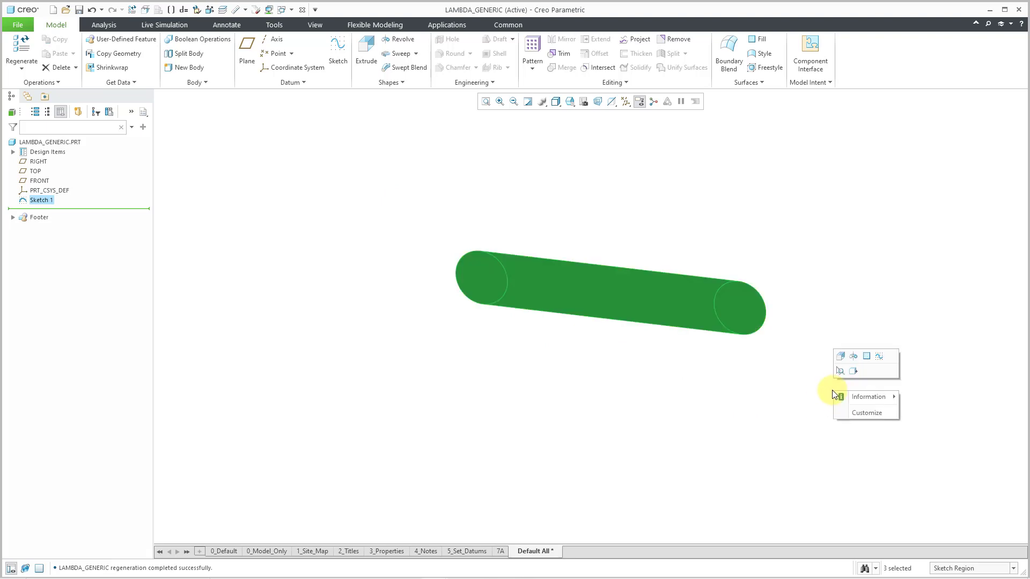
click(840, 356)
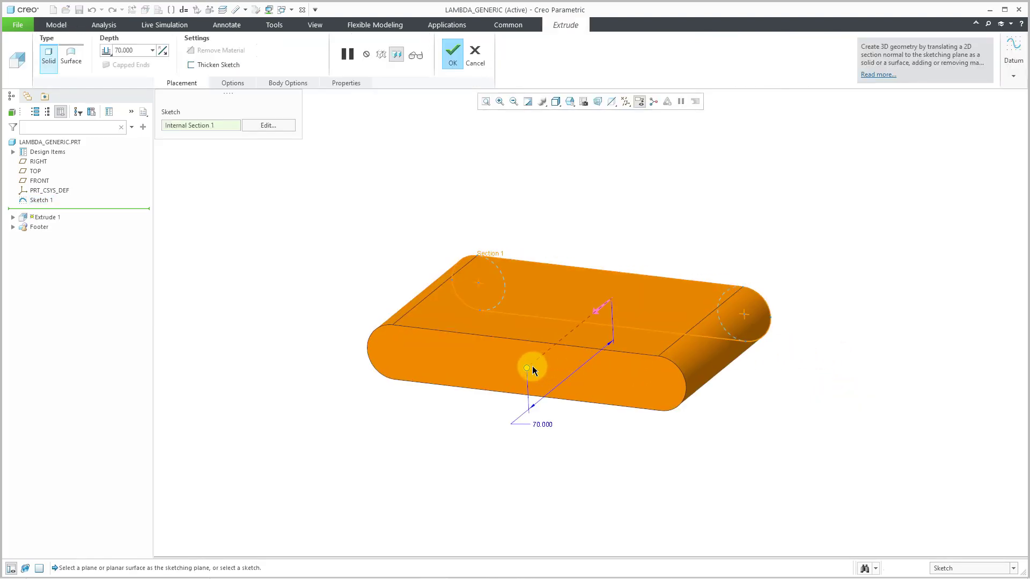
Make the extrusion symmetric with a 10 mm depth and complete Extrude 1.
right_click(528, 371)
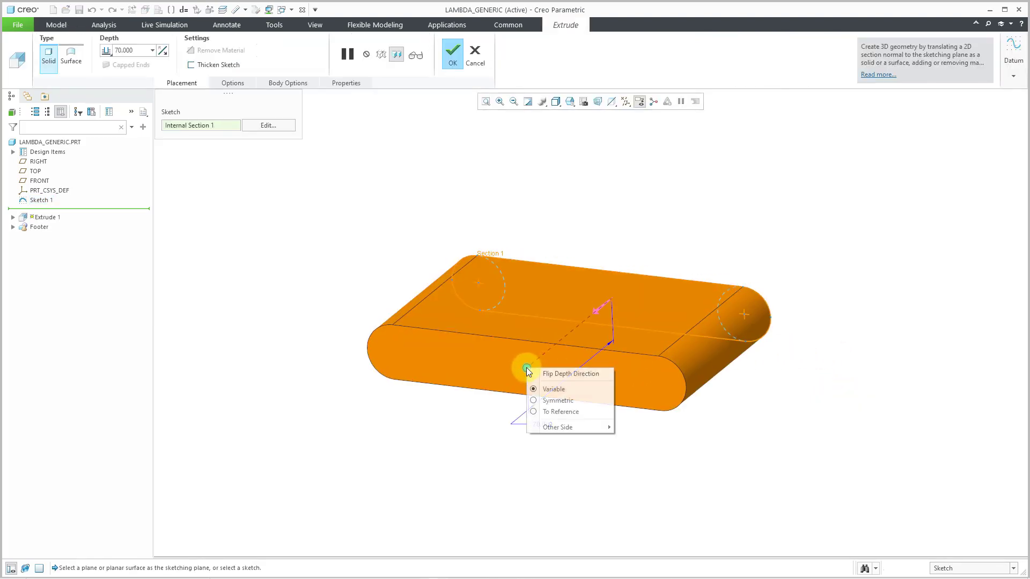
click(557, 400)
double_click(584, 390)
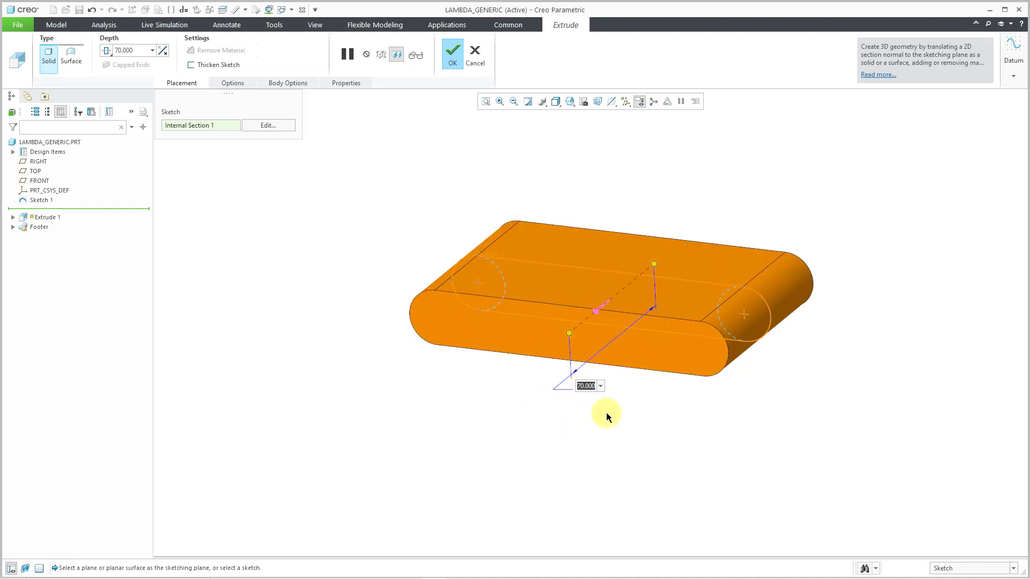
text(10)
key(Return)
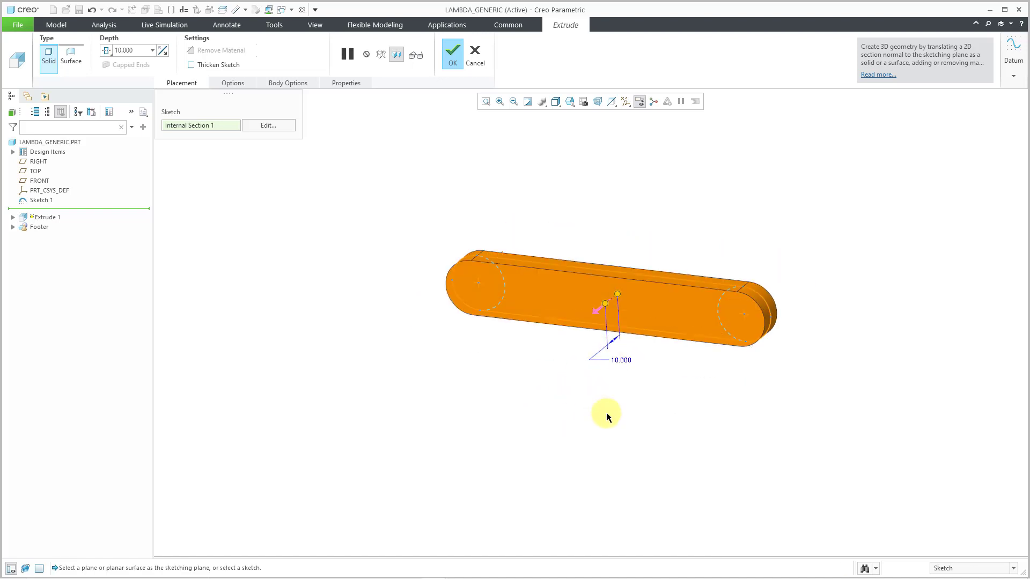
scroll(646, 253, up, 2)
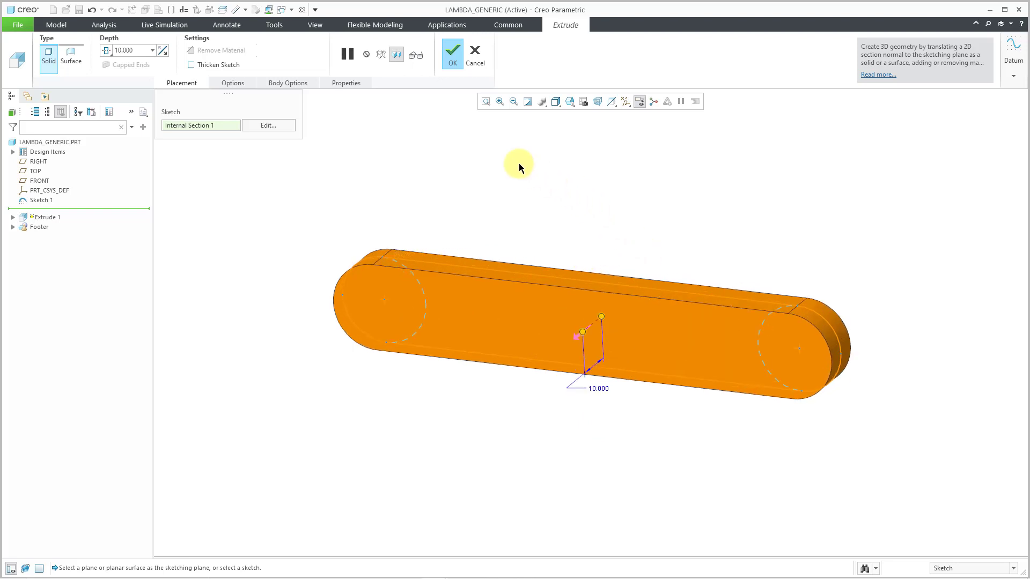
click(452, 54)
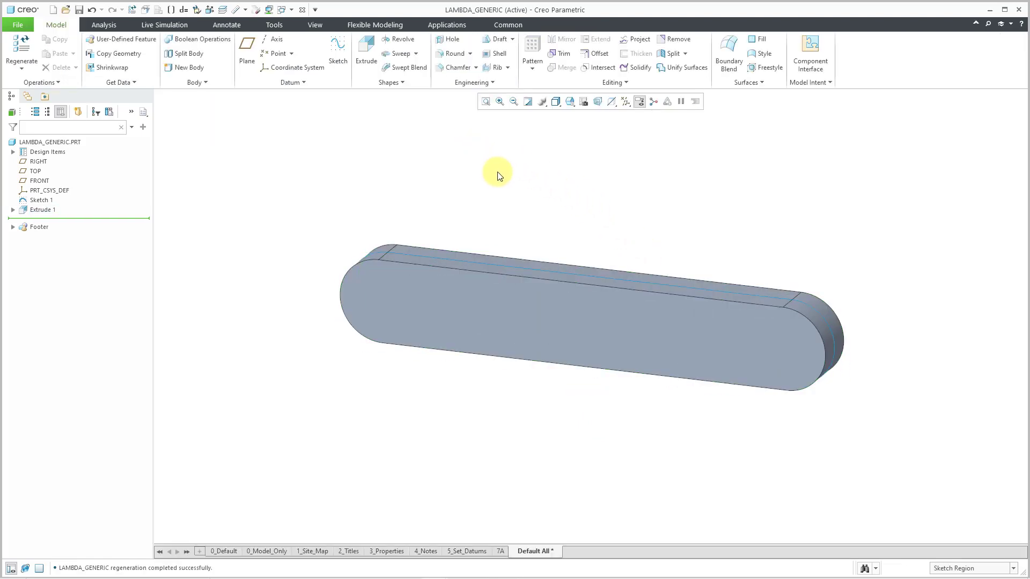
Display the datum axes and the FRONT, TOP and RIGHT datum planes.
click(626, 101)
click(660, 127)
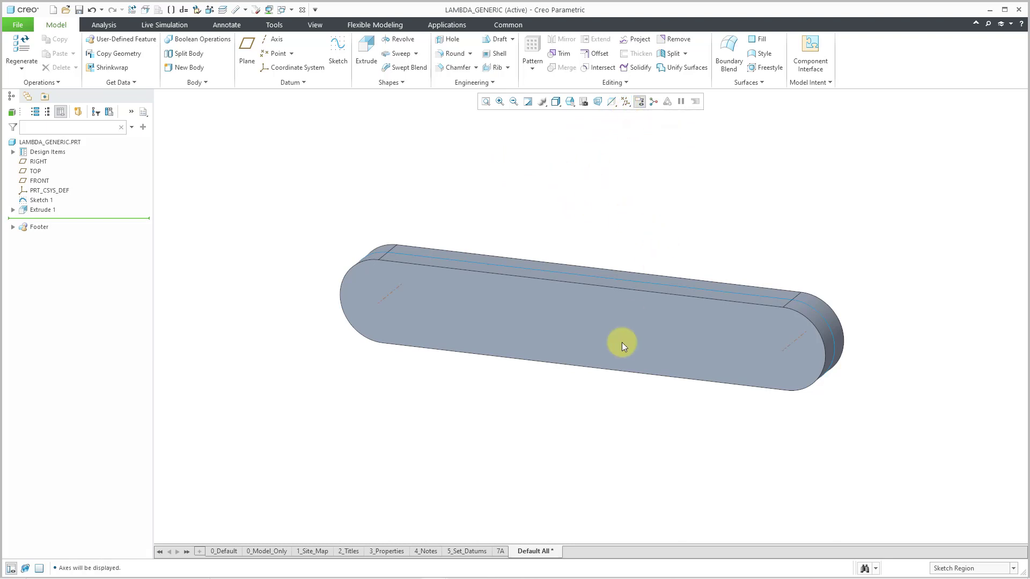
click(586, 337)
click(558, 222)
click(623, 102)
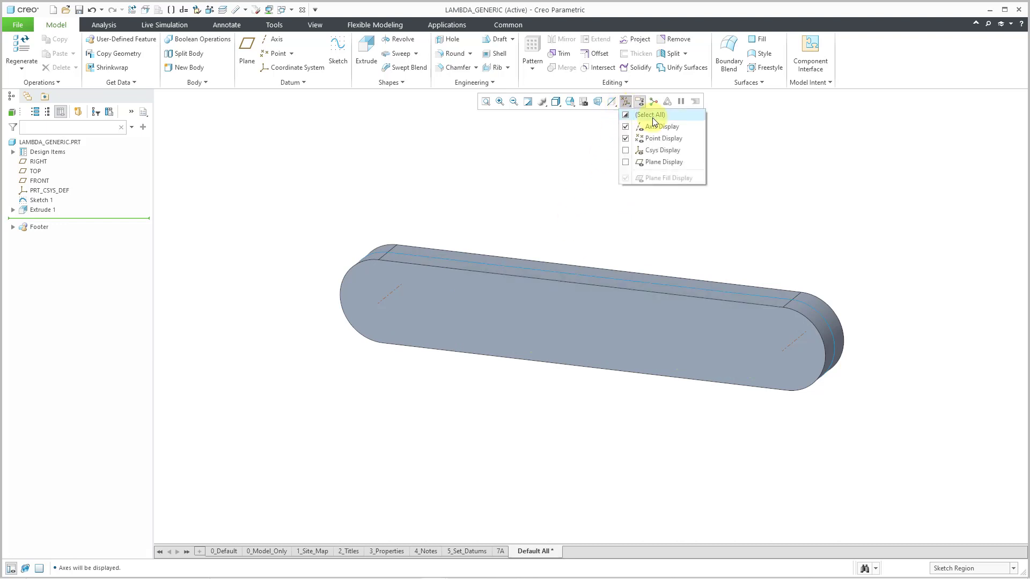
click(665, 161)
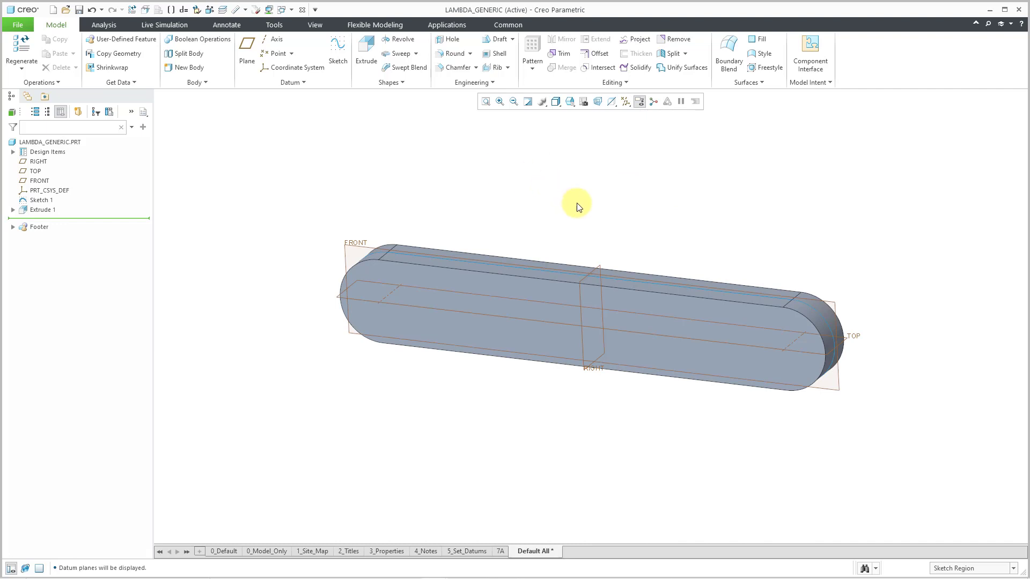
Create datum axis CENTER_AXIS through the TOP and RIGHT planes, then hide datum planes.
click(279, 42)
click(561, 329)
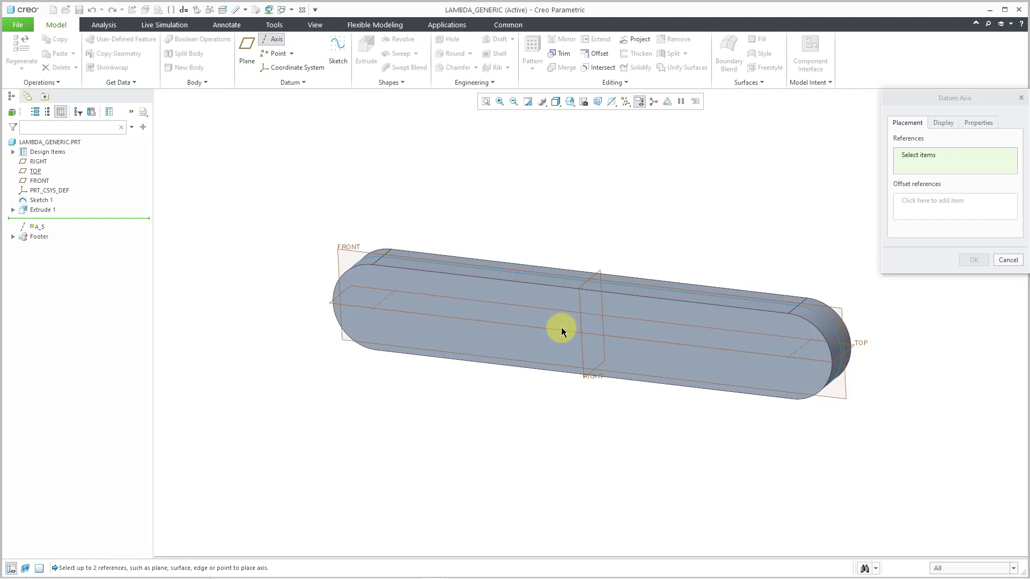
ctrl+click(593, 275)
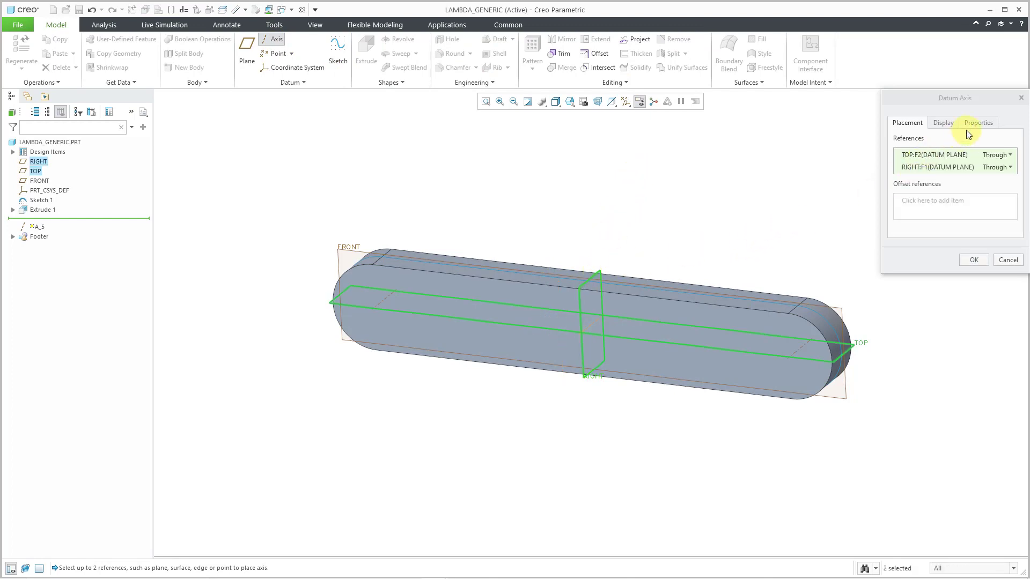
click(979, 122)
double_click(954, 146)
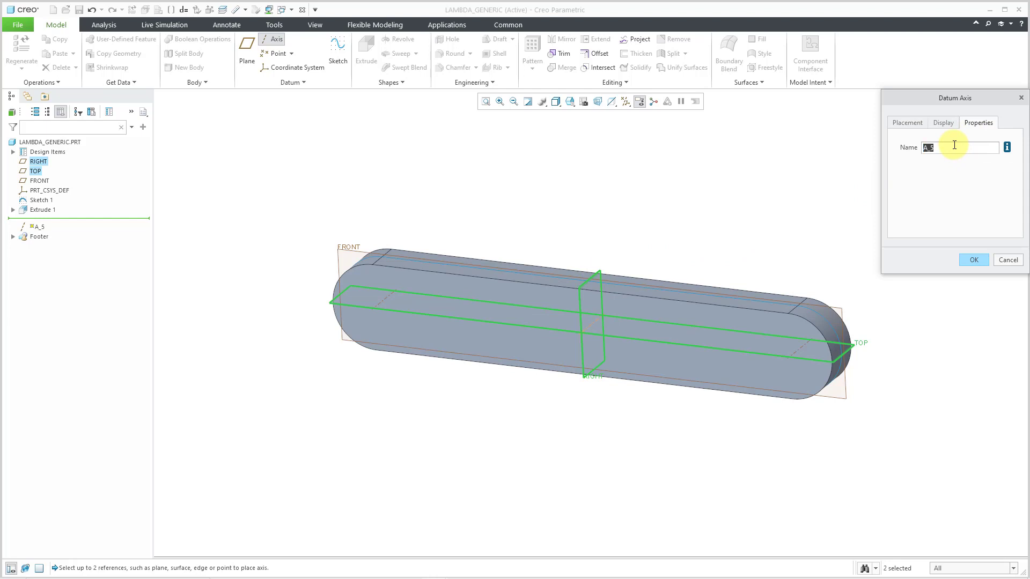
text(CENTER_AXIS)
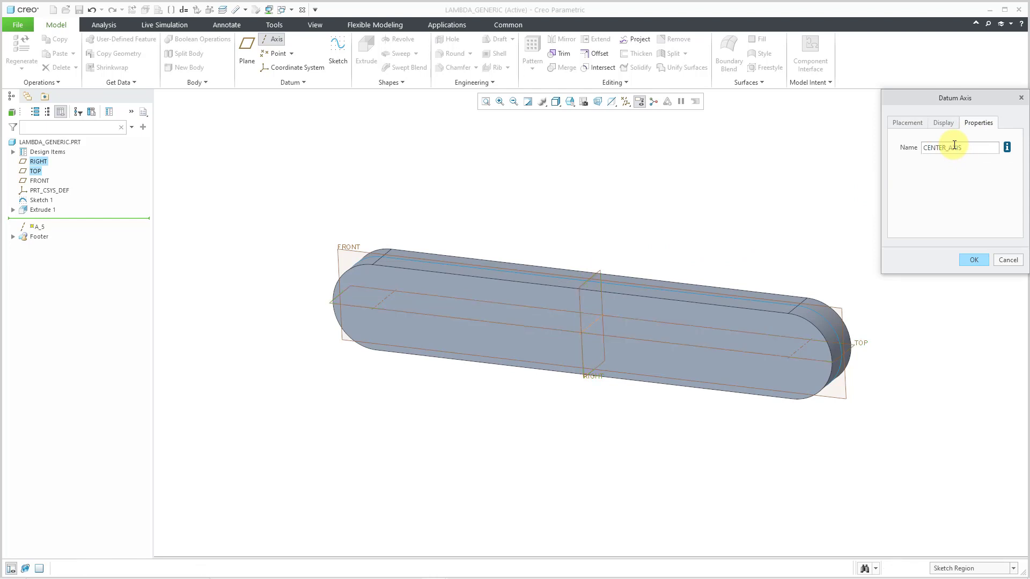
key(Return)
click(969, 259)
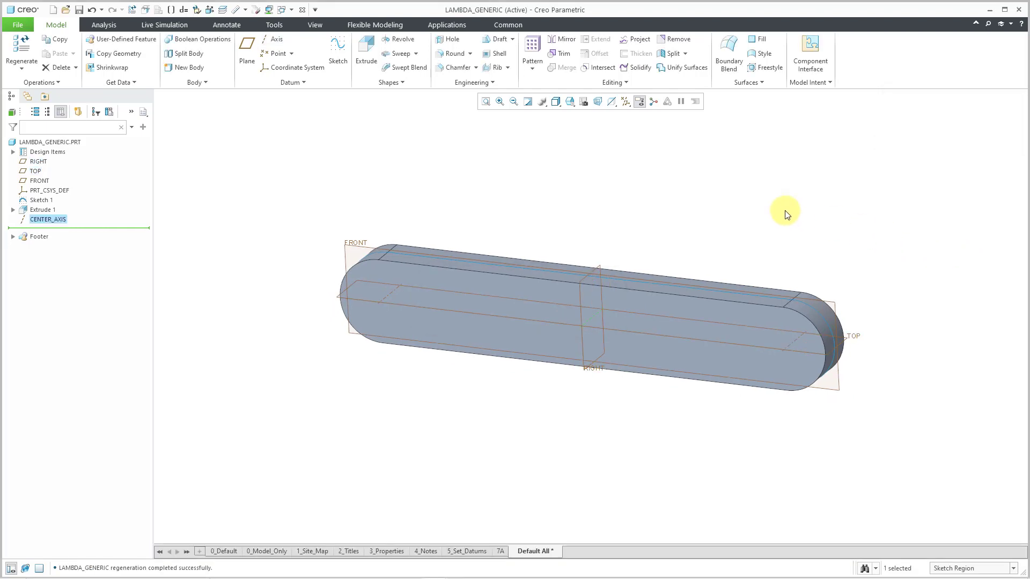
click(624, 103)
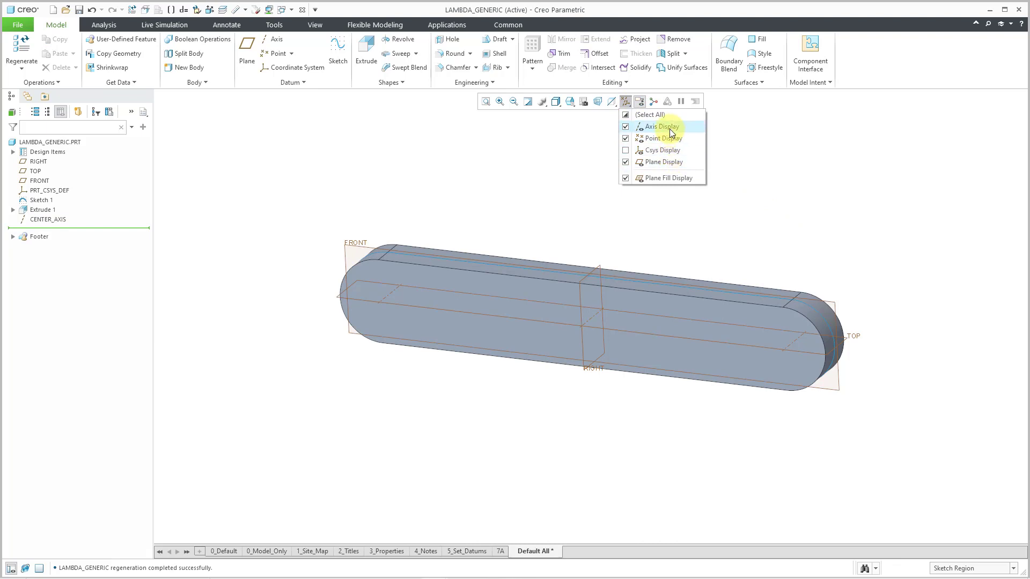
click(670, 163)
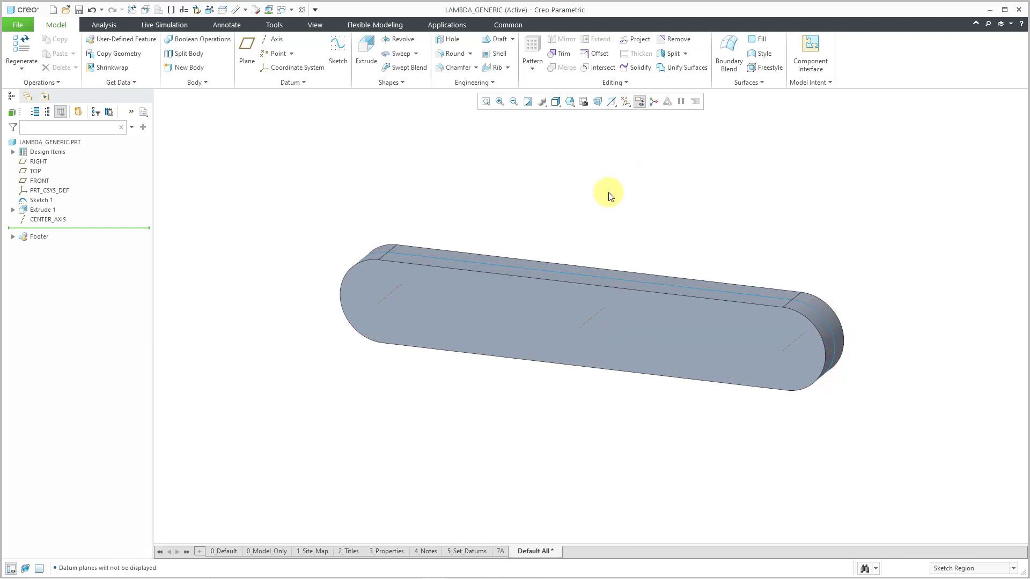
Hide Sketch 1 via the model tree so only the solid bar shows.
click(41, 200)
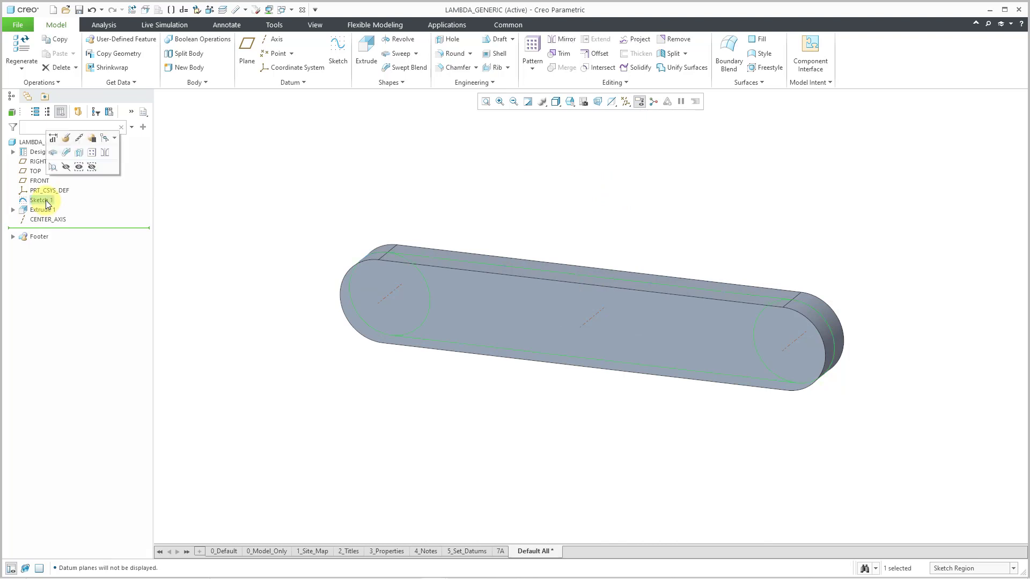
click(67, 166)
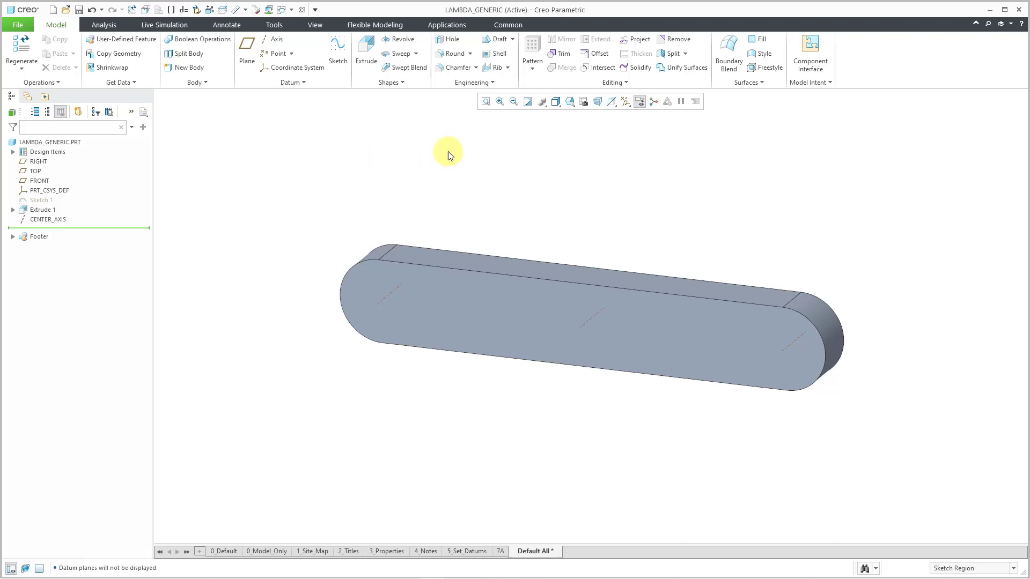
Finish the left-end Ø12 hole coaxial with axis A_1, with To Next depth.
click(449, 39)
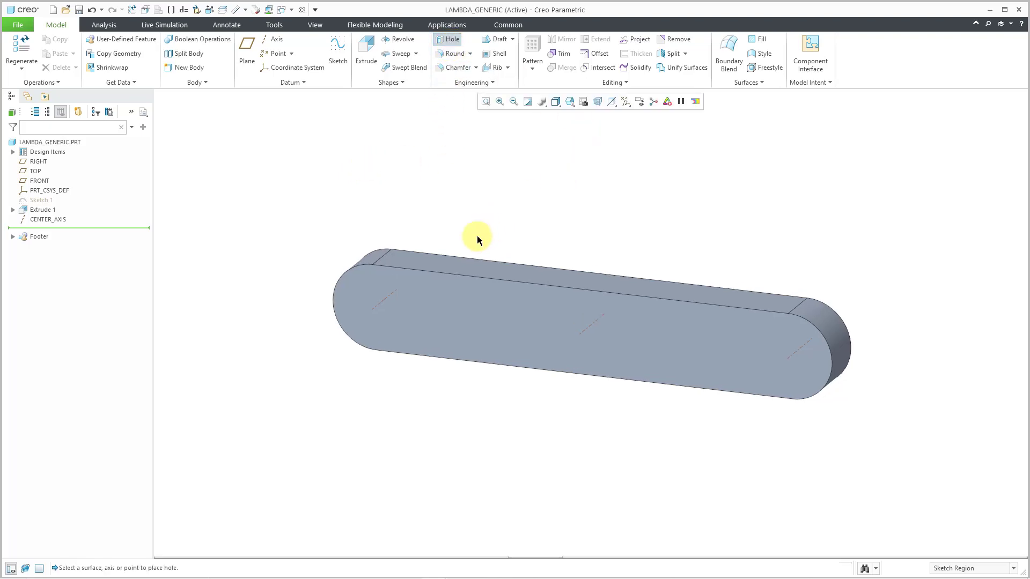
click(382, 302)
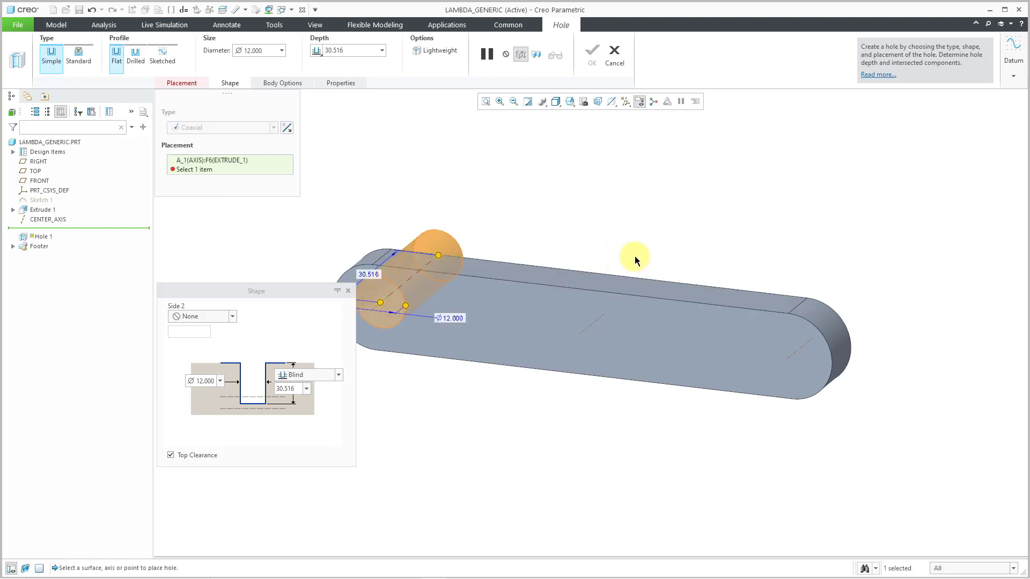
middle_drag(381, 302, 494, 287)
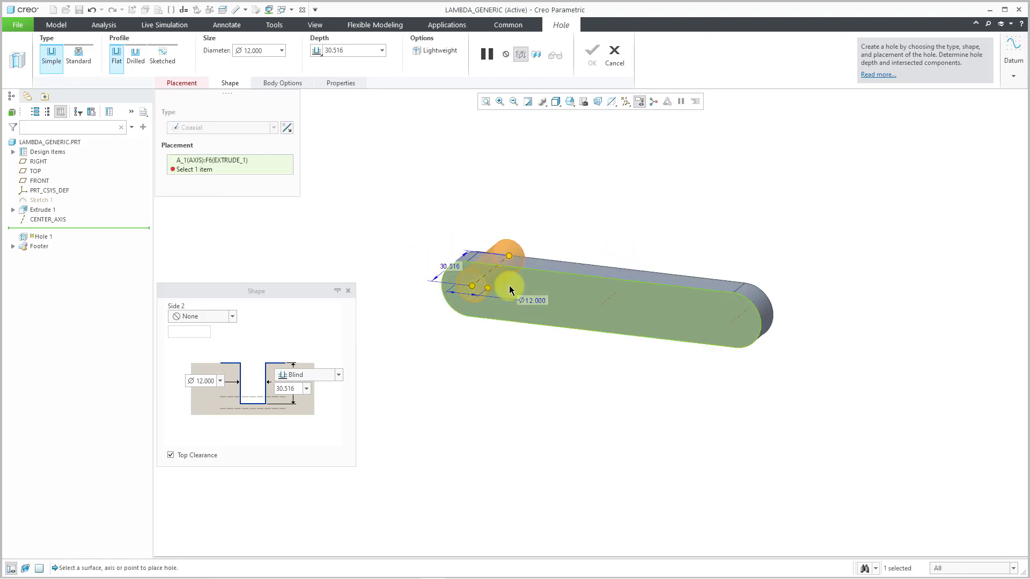
ctrl+click(538, 287)
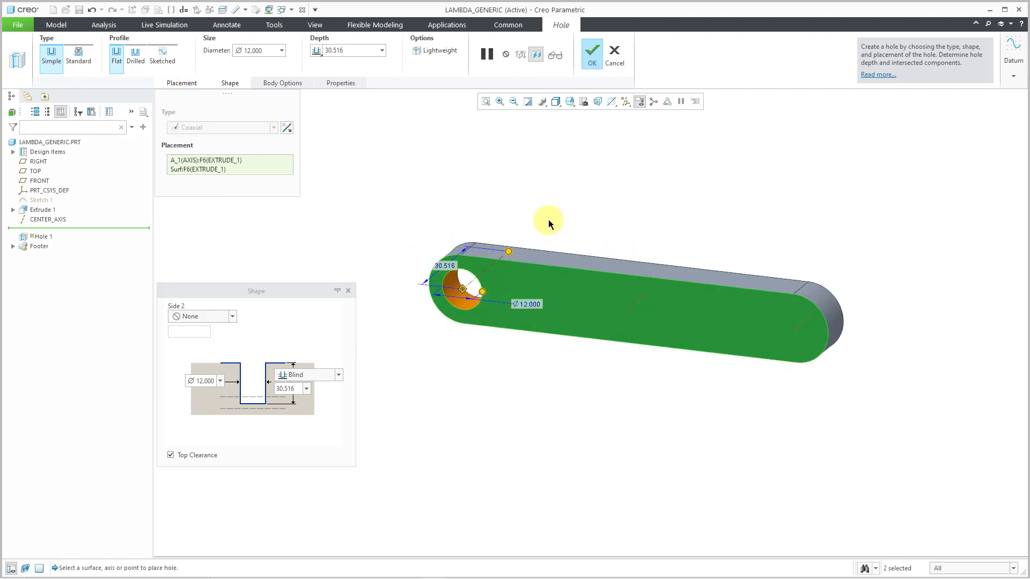
right_click(509, 250)
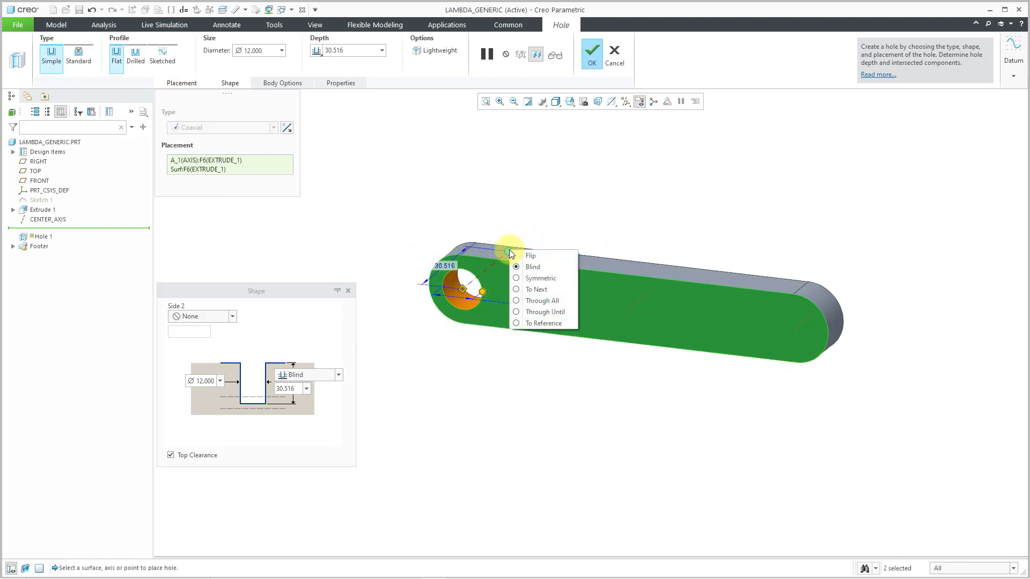
click(537, 289)
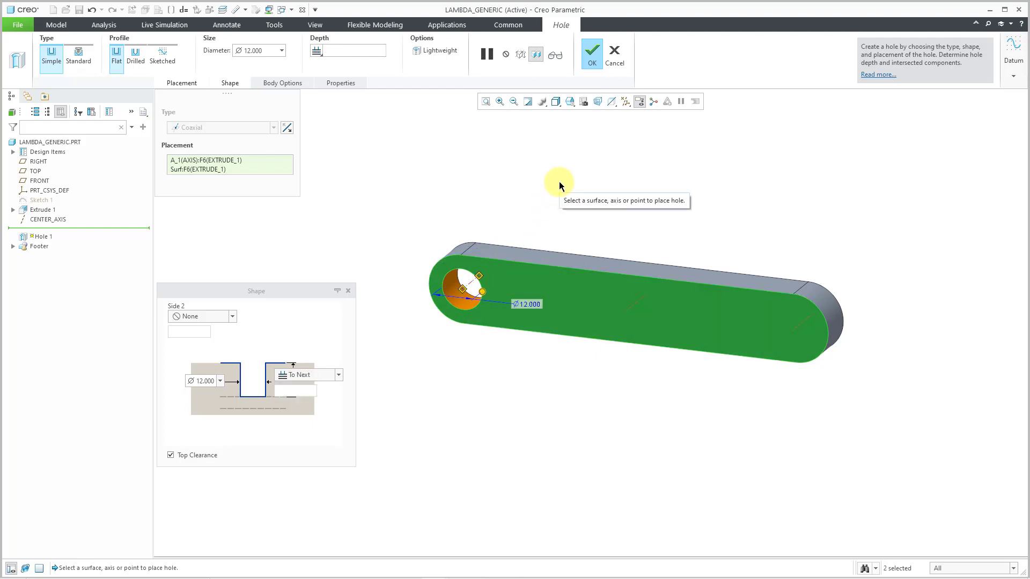
middle_click(560, 185)
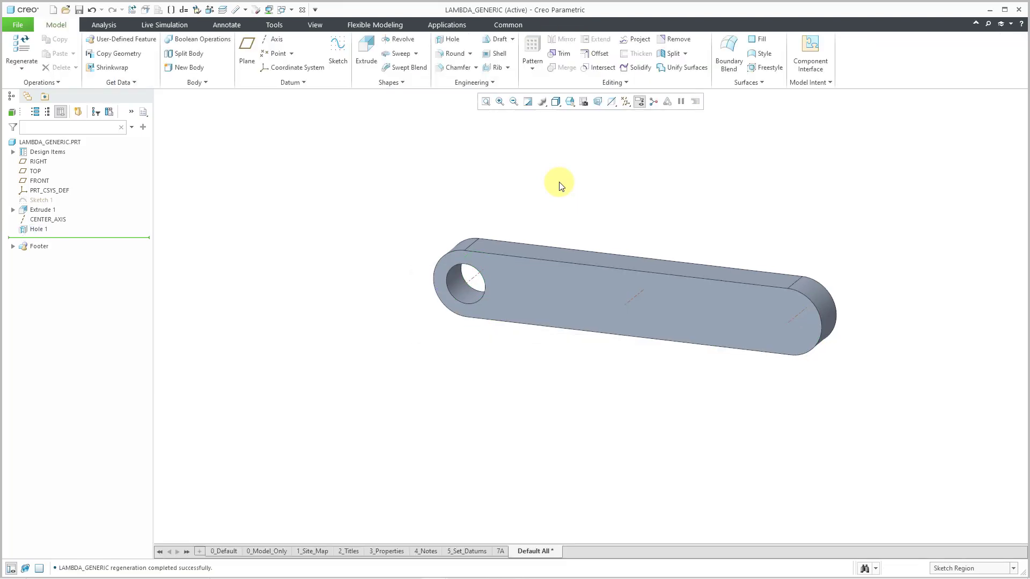
Add a Ø12 hole on the right end's axis, cutting Through All.
click(454, 41)
click(803, 326)
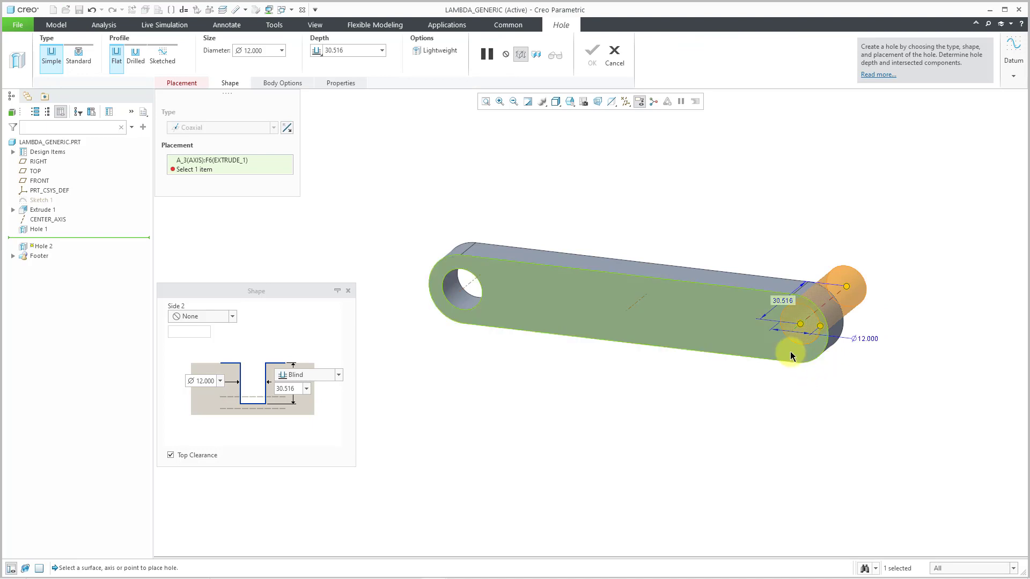
click(853, 317)
right_click(841, 292)
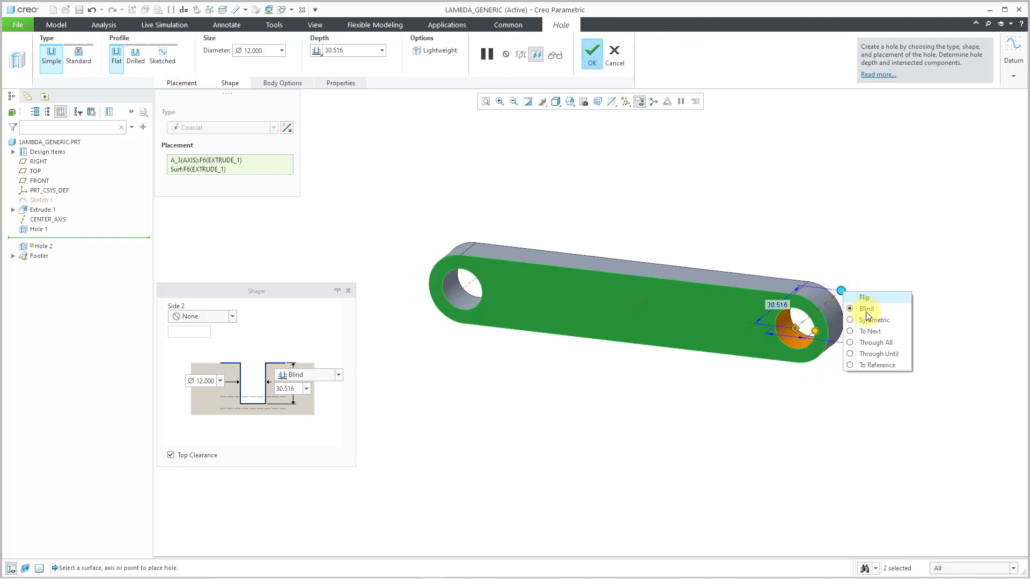
click(879, 341)
middle_click(776, 214)
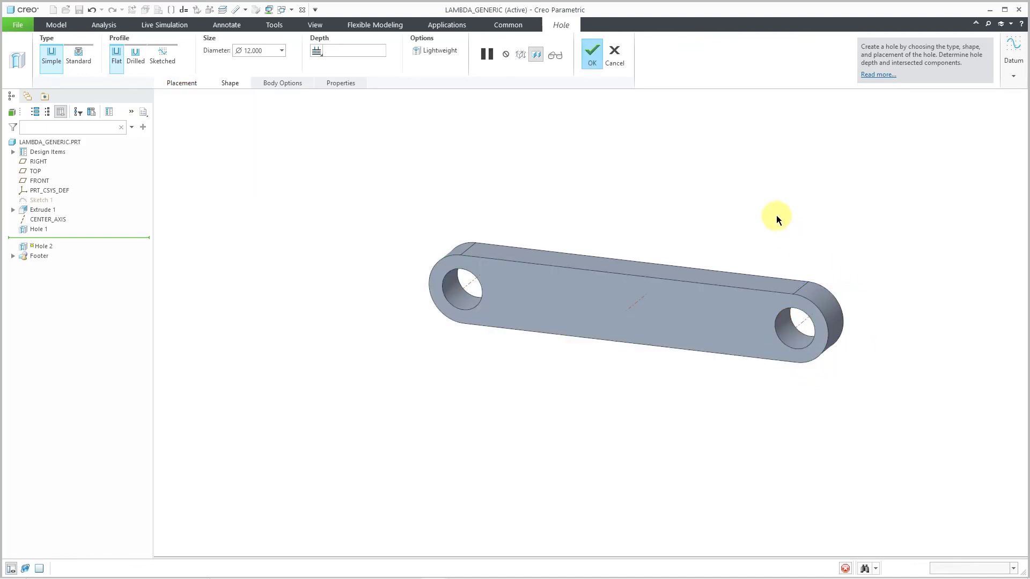
click(777, 215)
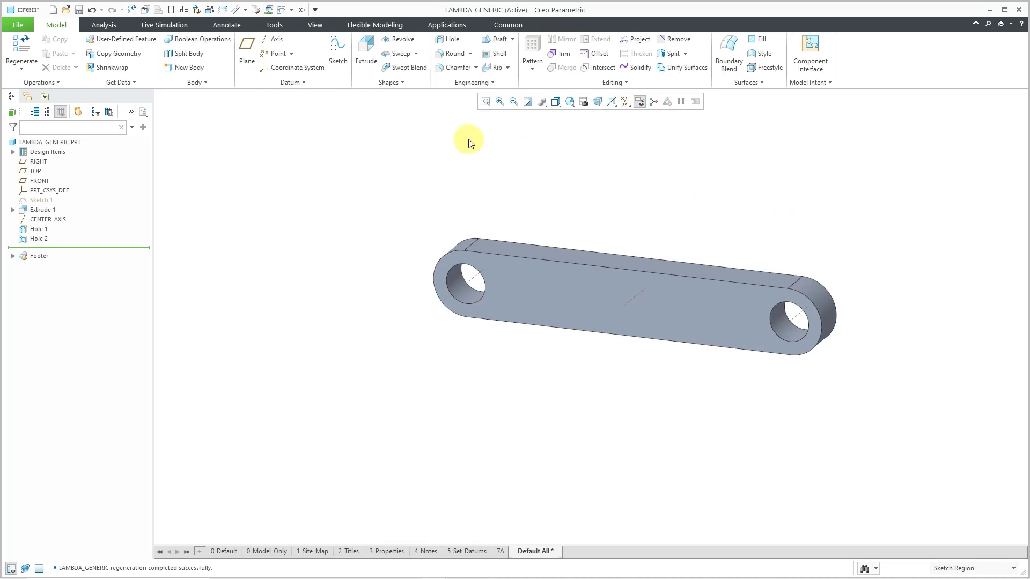
Add a Ø12 centre hole on CENTER_AXIS with To Next depth.
click(446, 45)
click(636, 301)
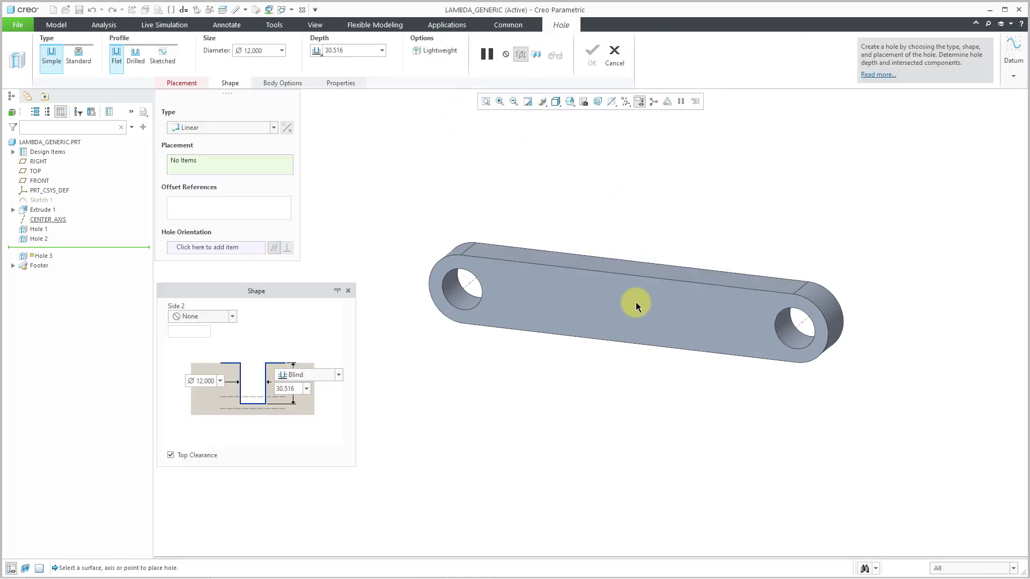
click(707, 331)
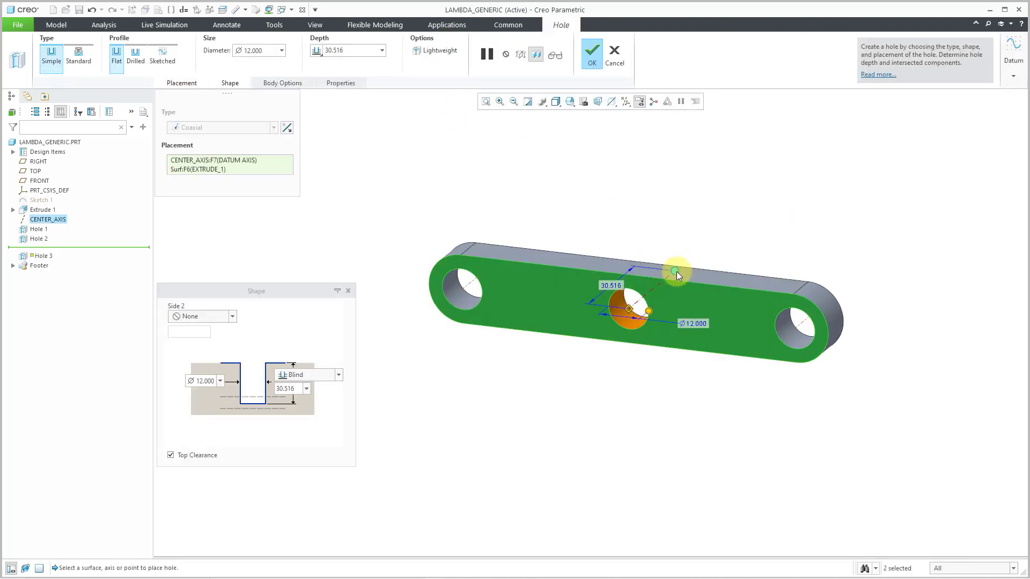
right_click(676, 273)
click(709, 315)
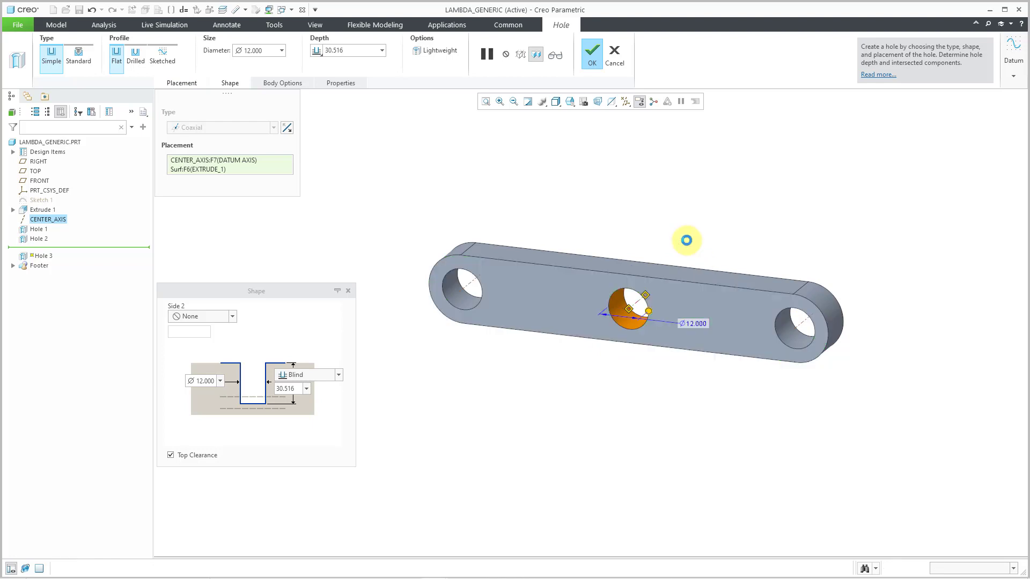
middle_click(672, 211)
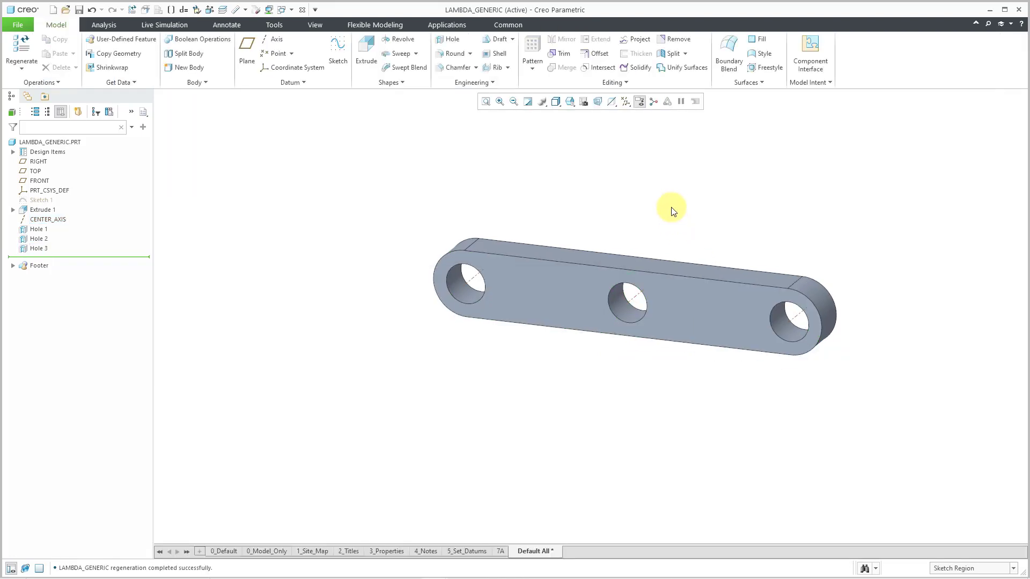
Rename the Hole 3 feature in the model tree to CENTER_HOLE.
scroll(673, 211, down, 1)
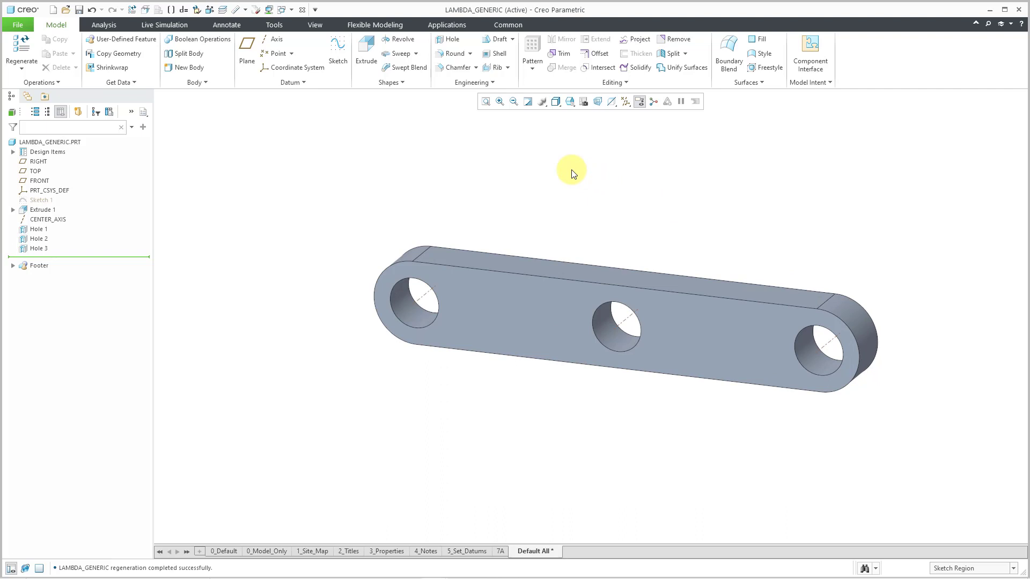
double_click(36, 249)
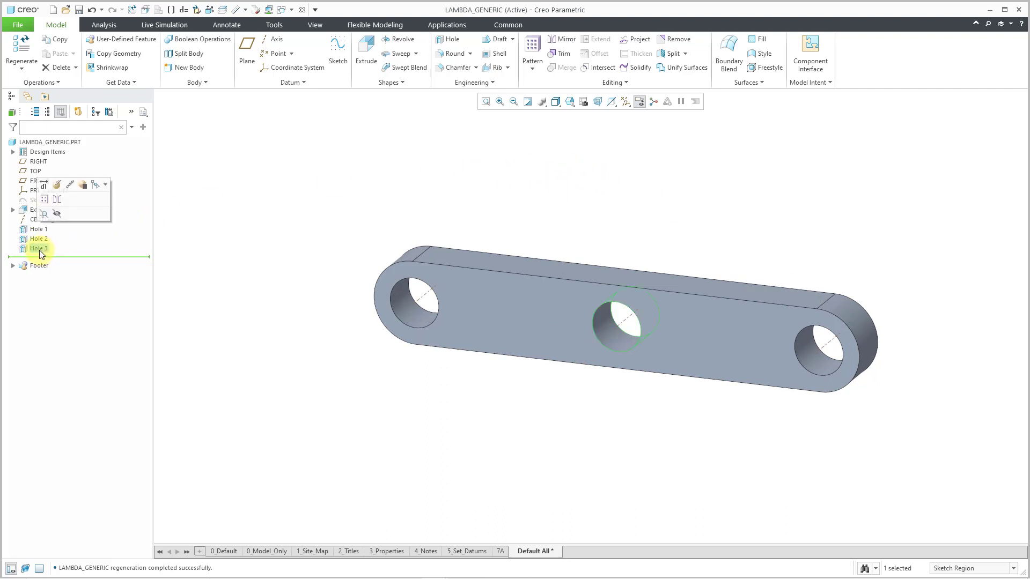
text(CENTER_HOLE)
key(Return)
click(359, 208)
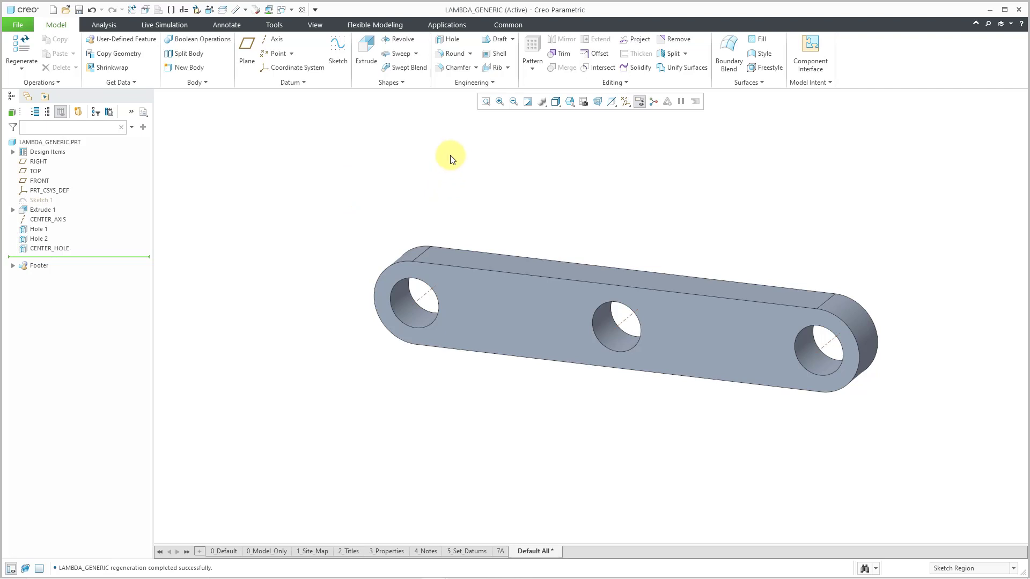
Create a datum point on the right hole's axis at the front face, named TRACE.
click(276, 54)
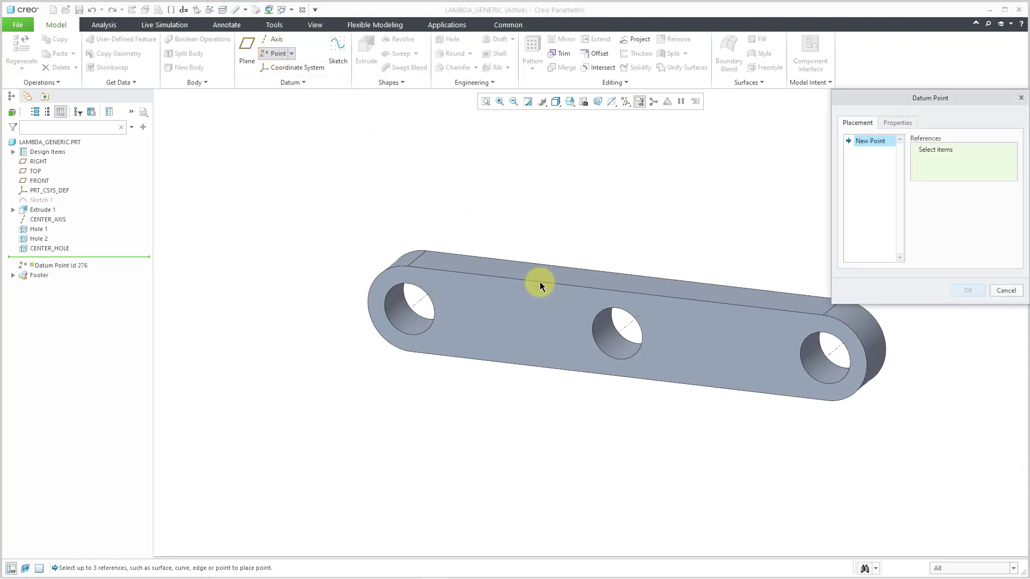
click(830, 356)
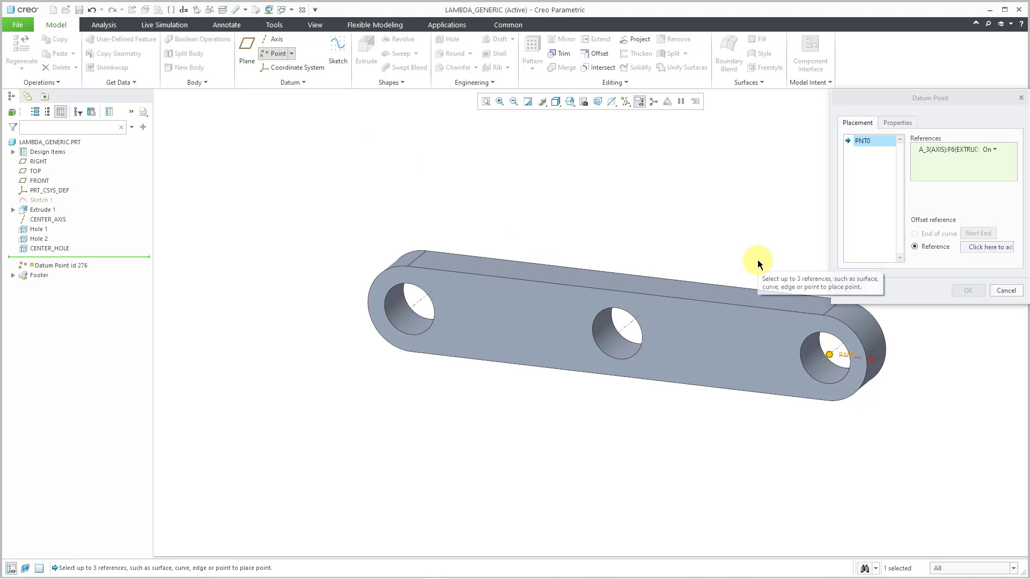
ctrl+click(770, 334)
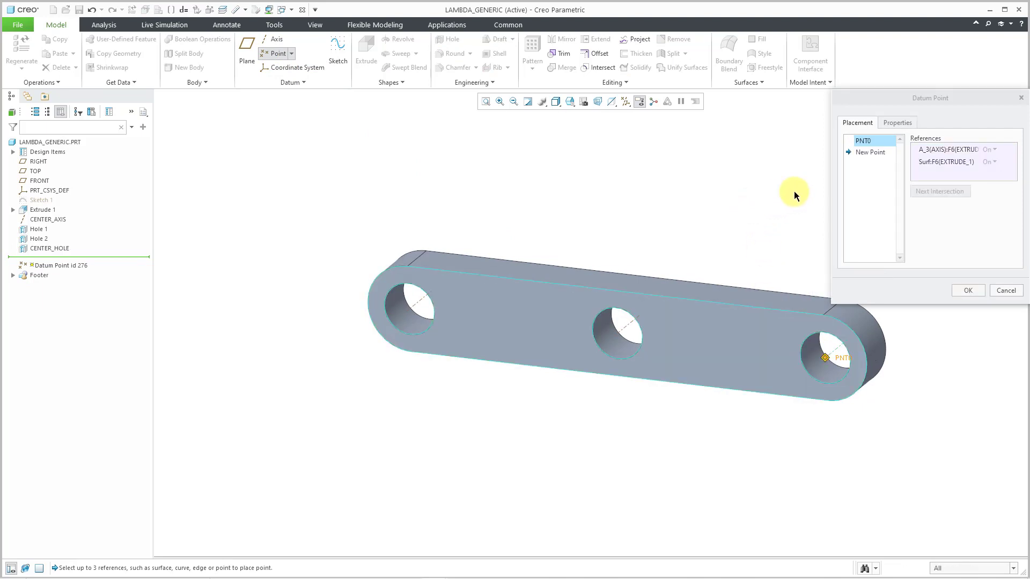
right_click(859, 142)
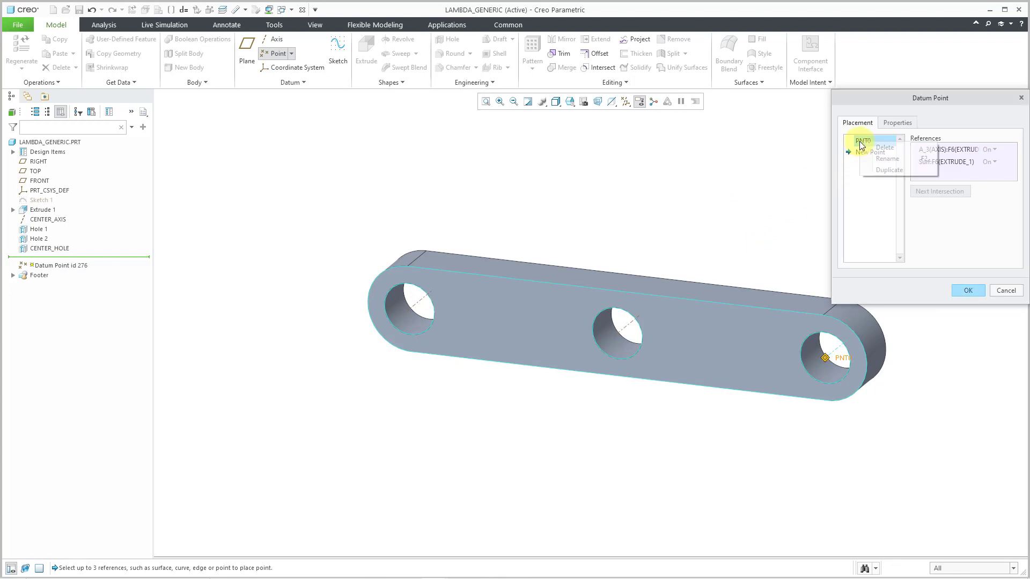
click(885, 157)
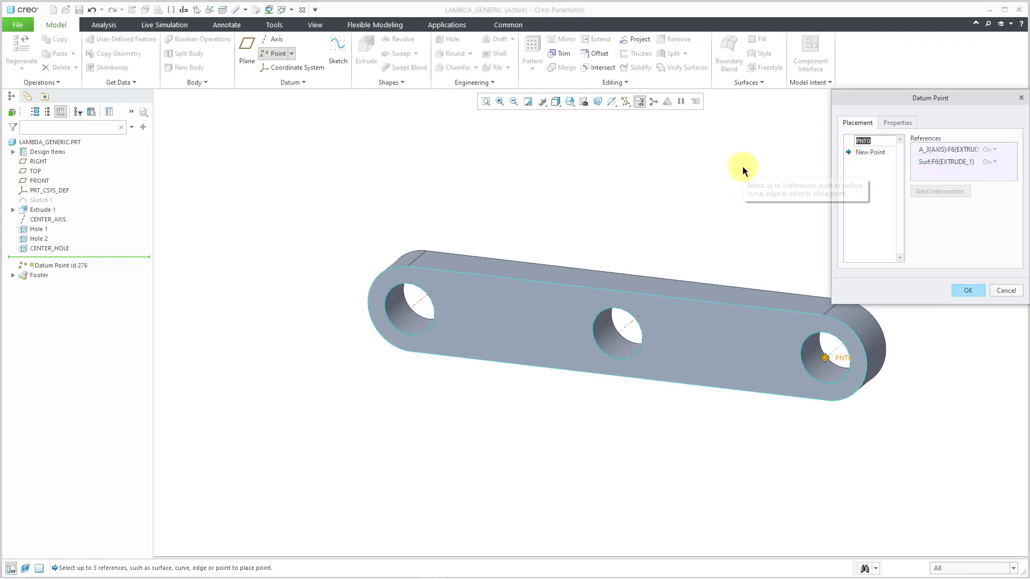
text(TRACE)
key(Return)
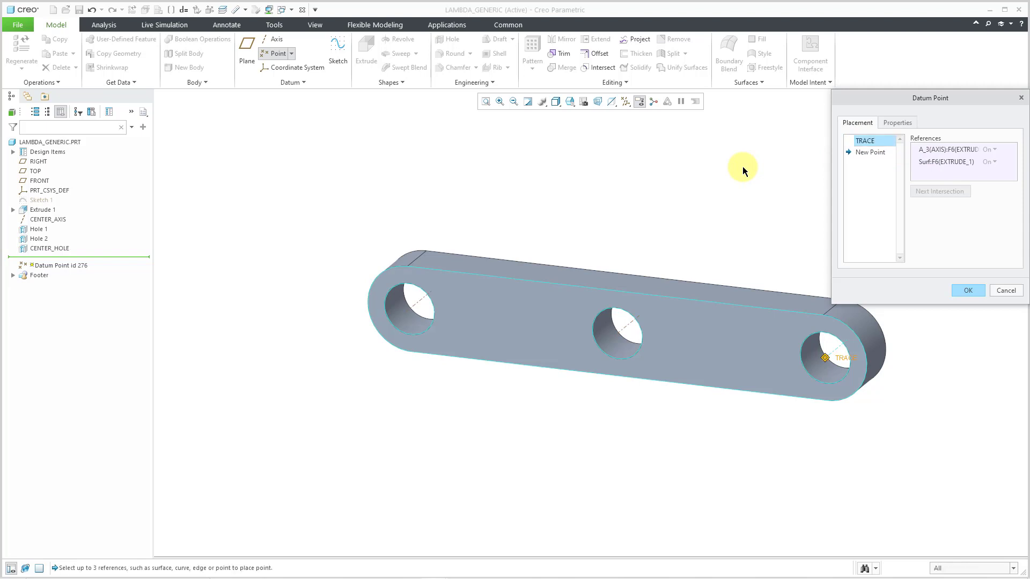
click(966, 291)
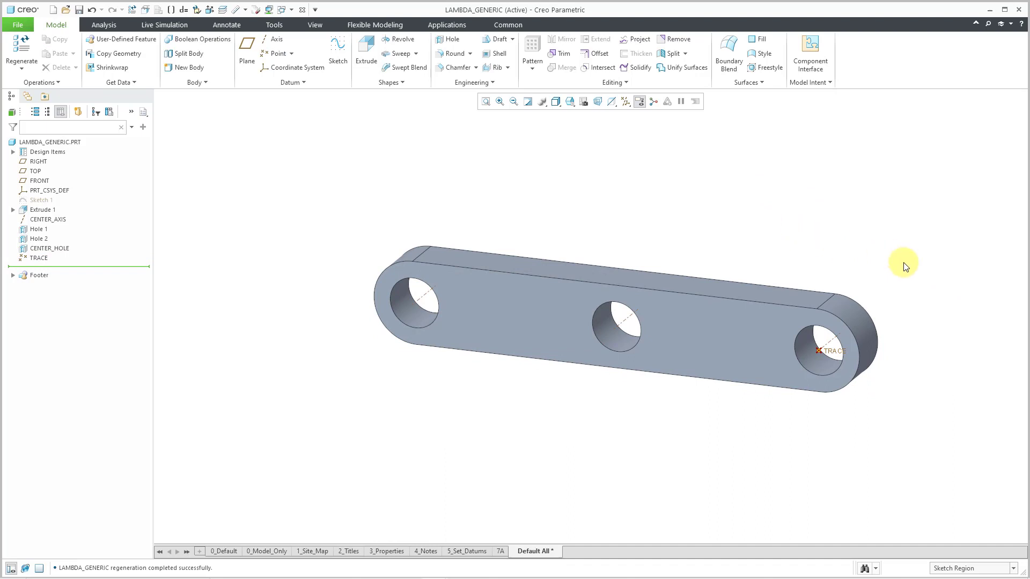
scroll(869, 261, up, 1)
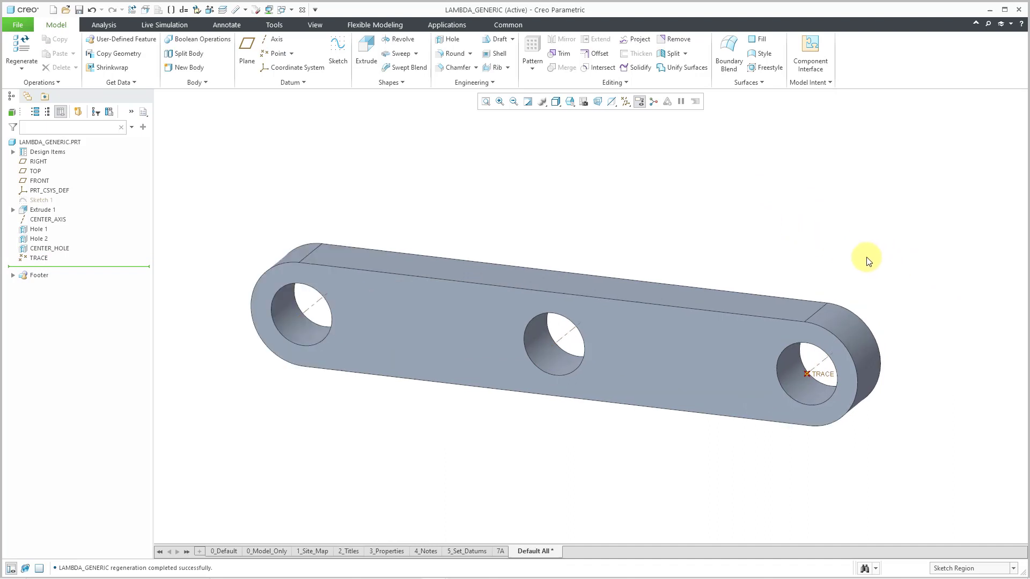
Open the family table and add columns for dimension d0 (100), CENTER_HOLE and TRACE.
click(819, 83)
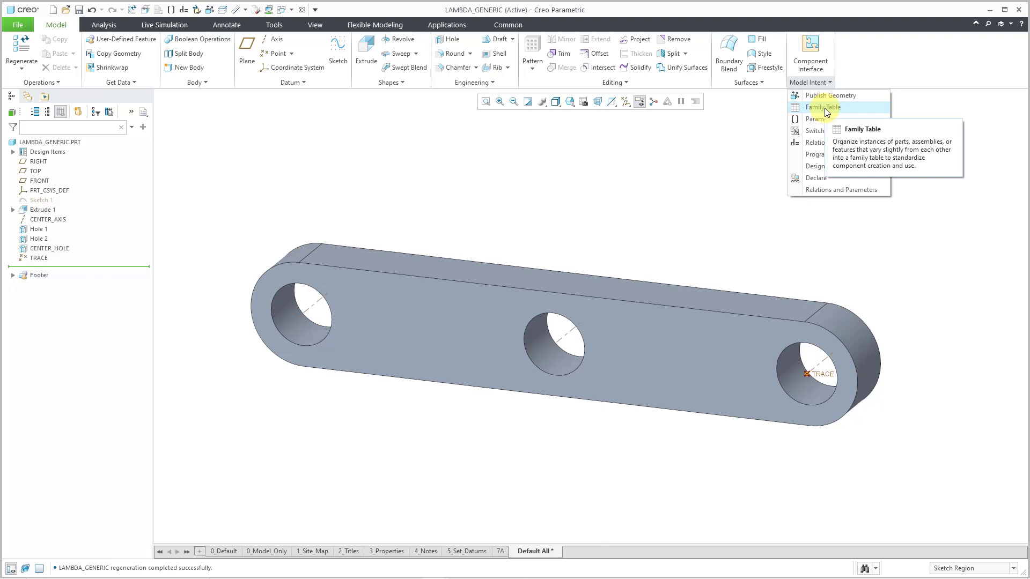
click(825, 108)
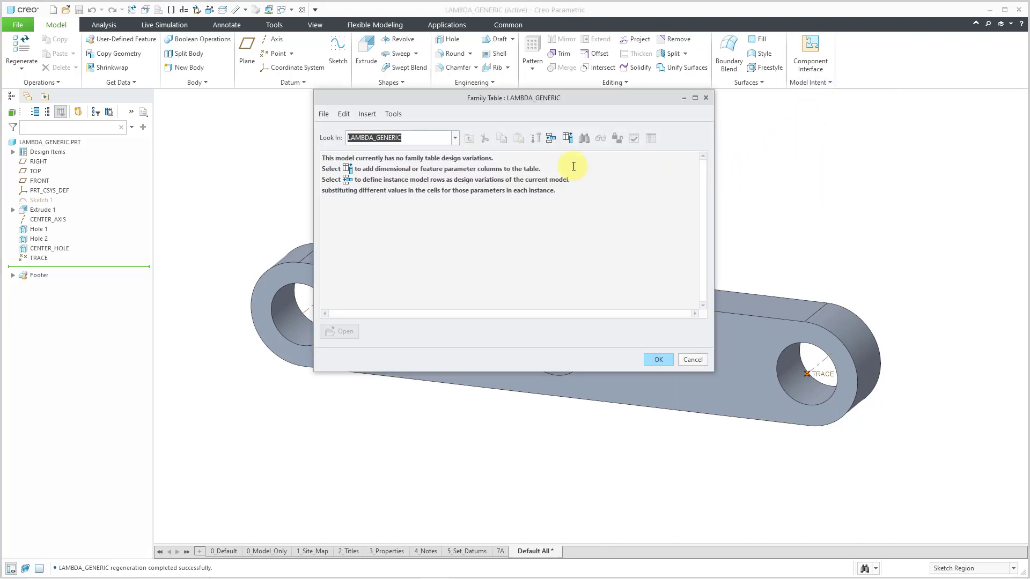
click(568, 139)
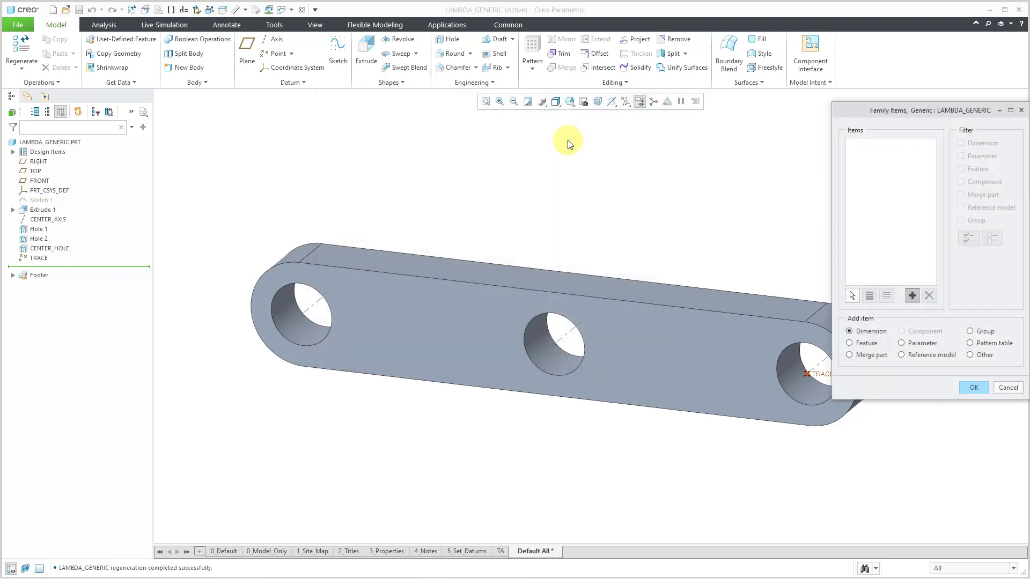
click(43, 200)
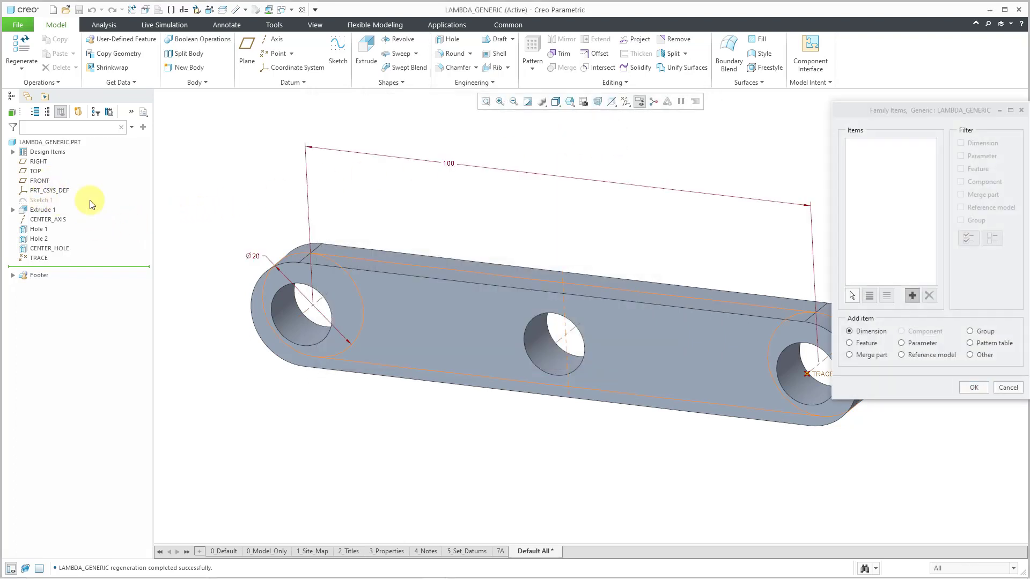
click(450, 162)
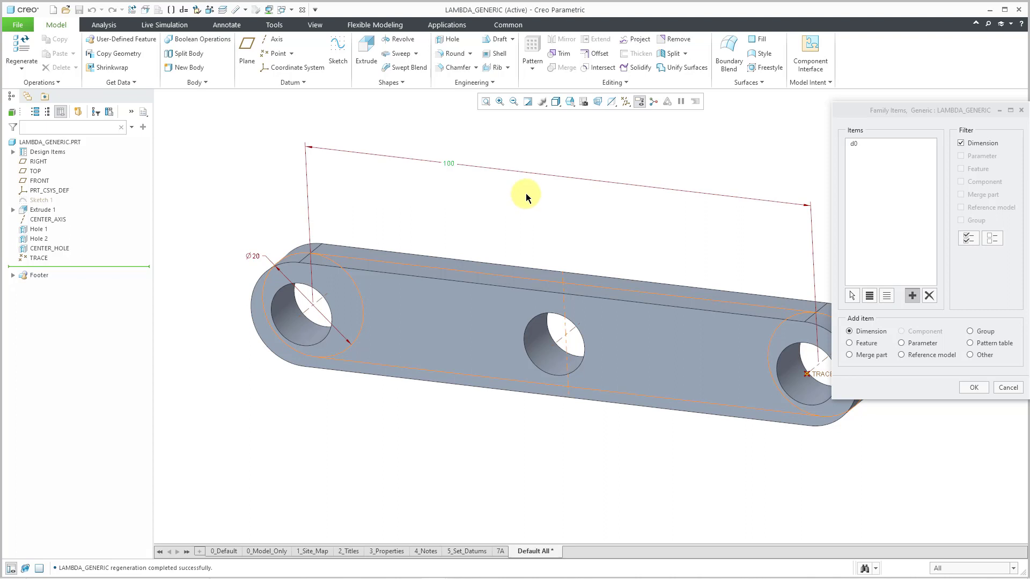
click(871, 346)
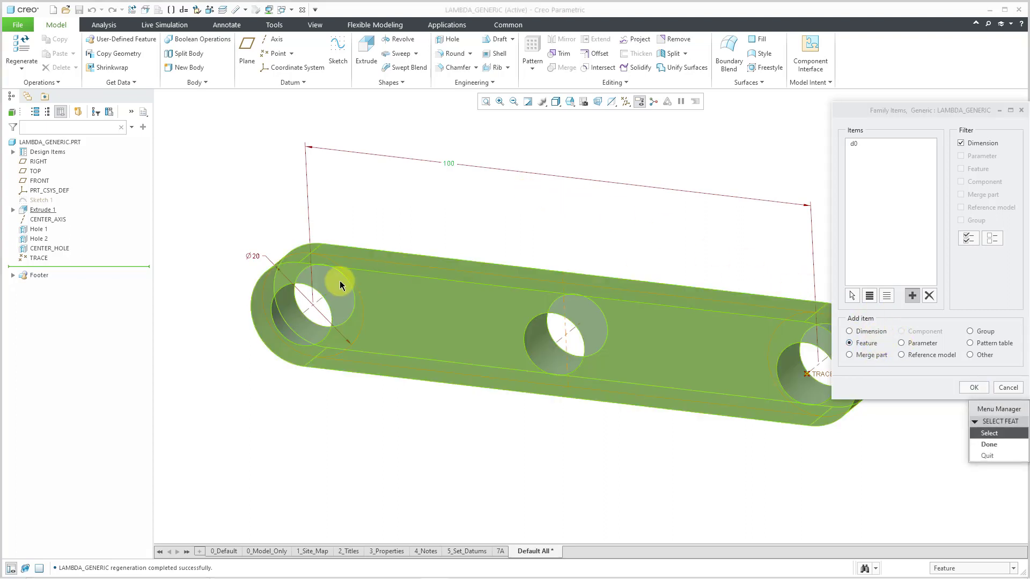
click(48, 249)
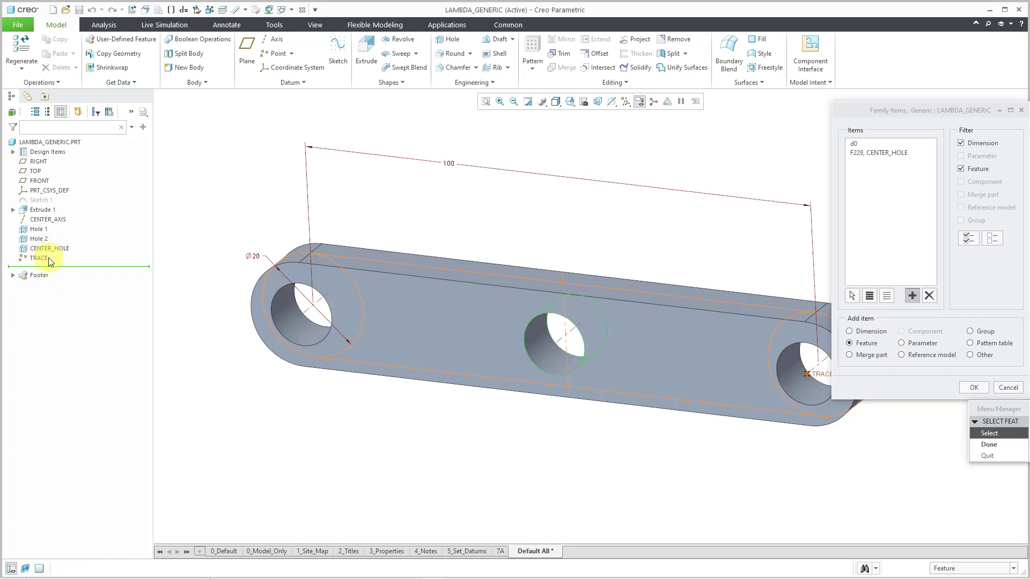
click(39, 259)
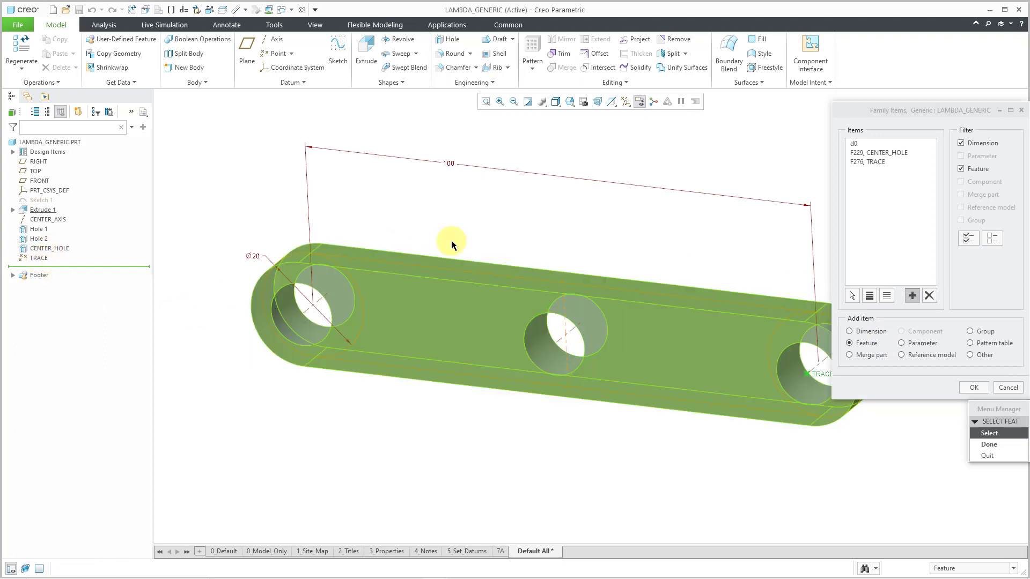
click(1001, 446)
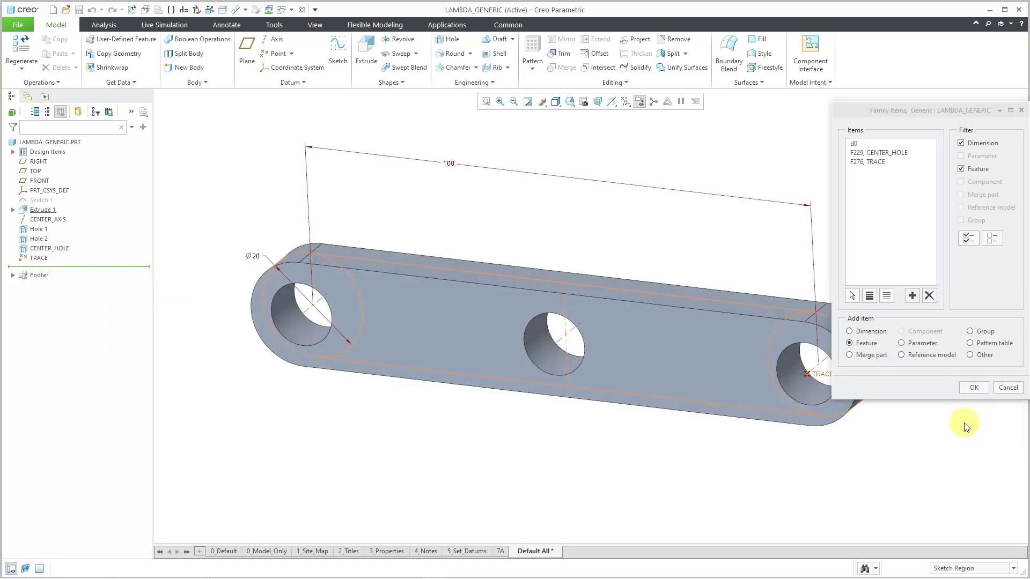
click(974, 386)
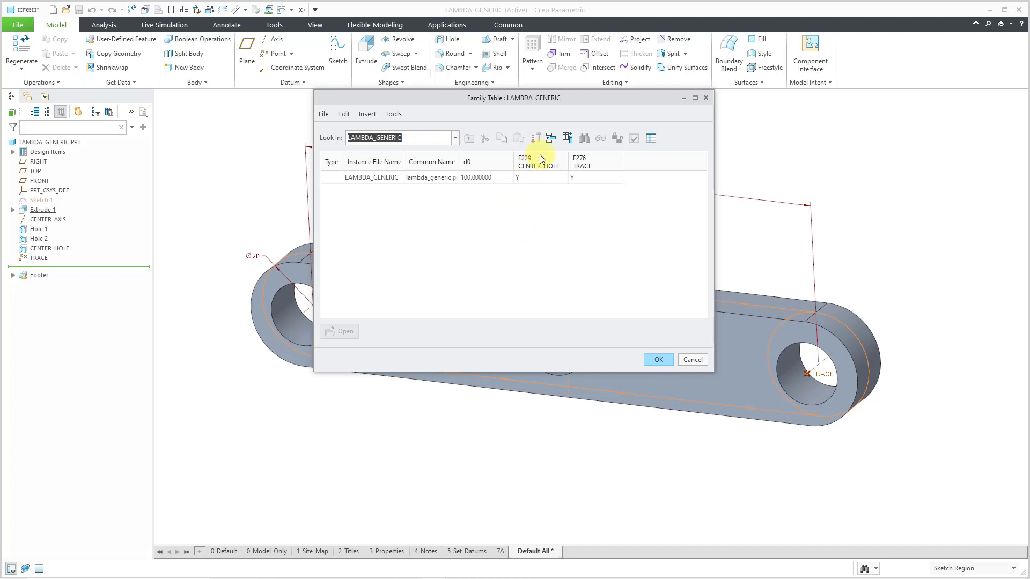
Insert four instance rows and widen the Instance File Name column.
click(551, 139)
click(551, 138)
click(550, 138)
click(550, 140)
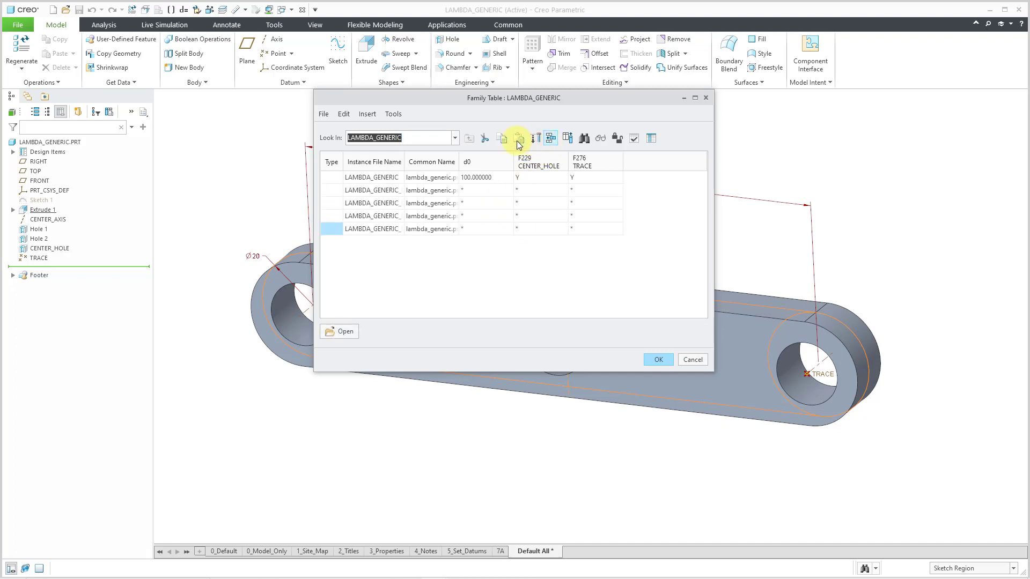
drag(403, 161, 443, 155)
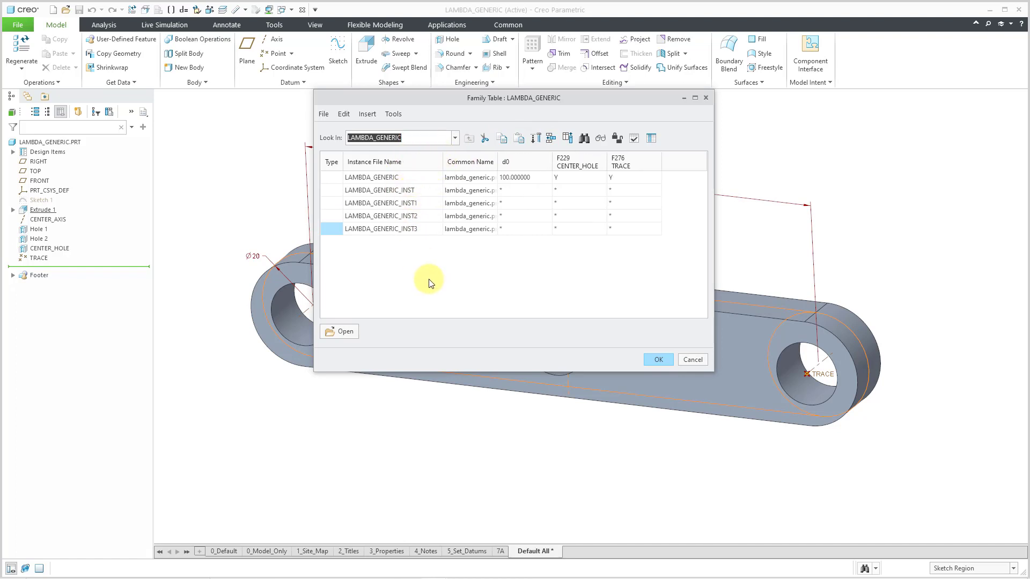
Rename the first two instances LAMBDA_GROUND and LAMBDA_A.
click(397, 192)
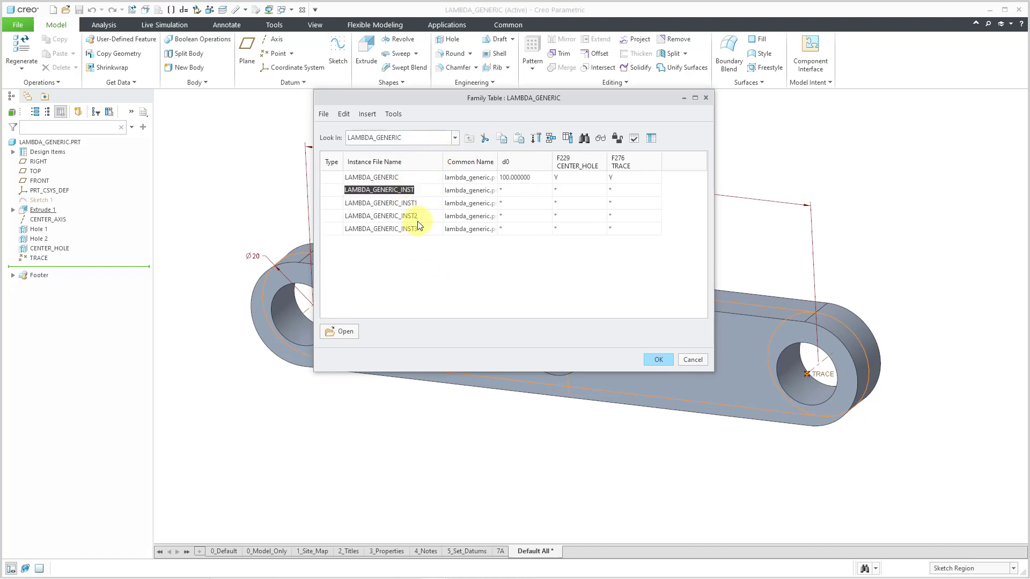
click(436, 192)
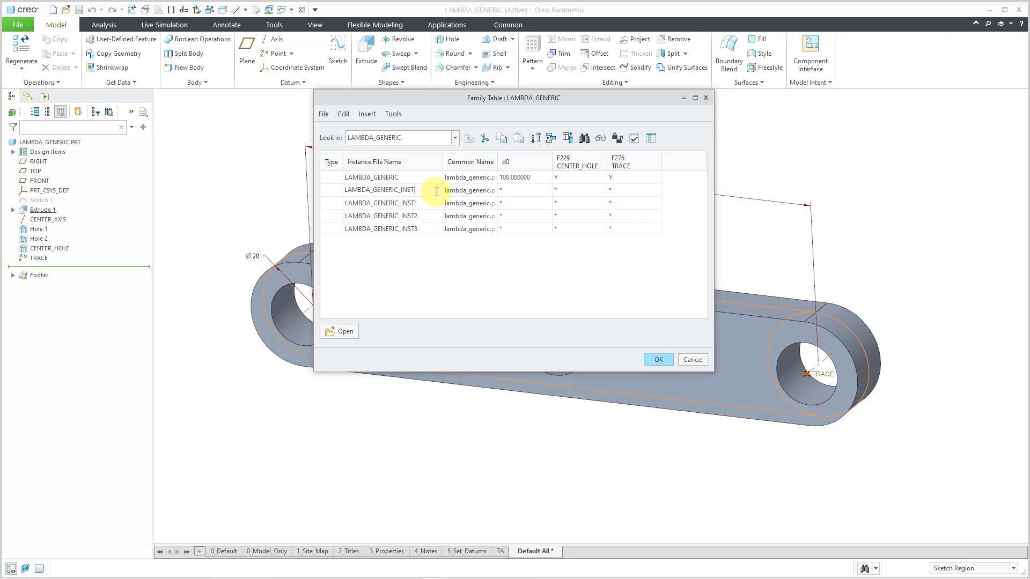
key(BackSpace)
key(BackSpace)
key(BackSpace)
key(BackSpace)
key(BackSpace)
key(BackSpace)
key(BackSpace)
key(BackSpace)
key(BackSpace)
key(BackSpace)
key(BackSpace)
text(ROUND)
click(430, 203)
click(430, 203)
Rename the remaining two instances LAMBDA_B and LAMBDA_C.
key(BackSpace)
key(BackSpace)
key(BackSpace)
key(BackSpace)
key(BackSpace)
key(BackSpace)
key(BackSpace)
key(BackSpace)
key(BackSpace)
key(BackSpace)
key(BackSpace)
key(BackSpace)
key(BackSpace)
text(A)
click(426, 216)
click(425, 216)
key(BackSpace)
key(BackSpace)
key(BackSpace)
key(BackSpace)
key(BackSpace)
key(BackSpace)
key(BackSpace)
key(BackSpace)
key(BackSpace)
key(BackSpace)
key(BackSpace)
key(BackSpace)
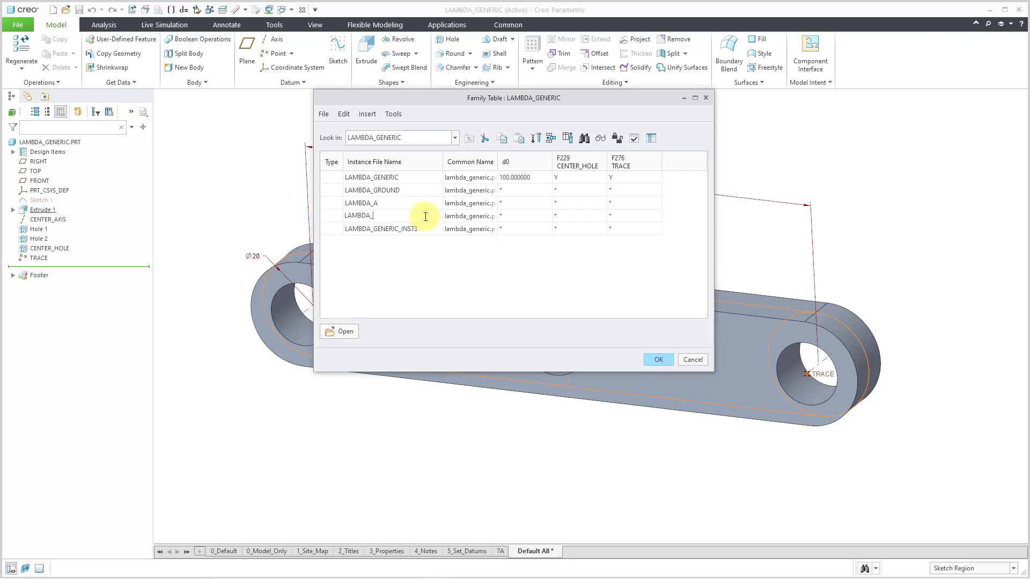
text(B)
click(424, 230)
click(422, 230)
key(BackSpace)
key(BackSpace)
key(BackSpace)
key(BackSpace)
key(BackSpace)
key(BackSpace)
key(BackSpace)
key(BackSpace)
key(BackSpace)
key(BackSpace)
key(BackSpace)
key(BackSpace)
key(BackSpace)
Set CENTER_HOLE and TRACE to N for LAMBDA_GROUND.
click(579, 190)
click(601, 190)
click(594, 210)
click(626, 192)
click(658, 191)
click(651, 209)
Set TRACE to N for LAMBDA_A and LAMBDA_B.
click(655, 205)
click(655, 204)
click(648, 223)
click(658, 215)
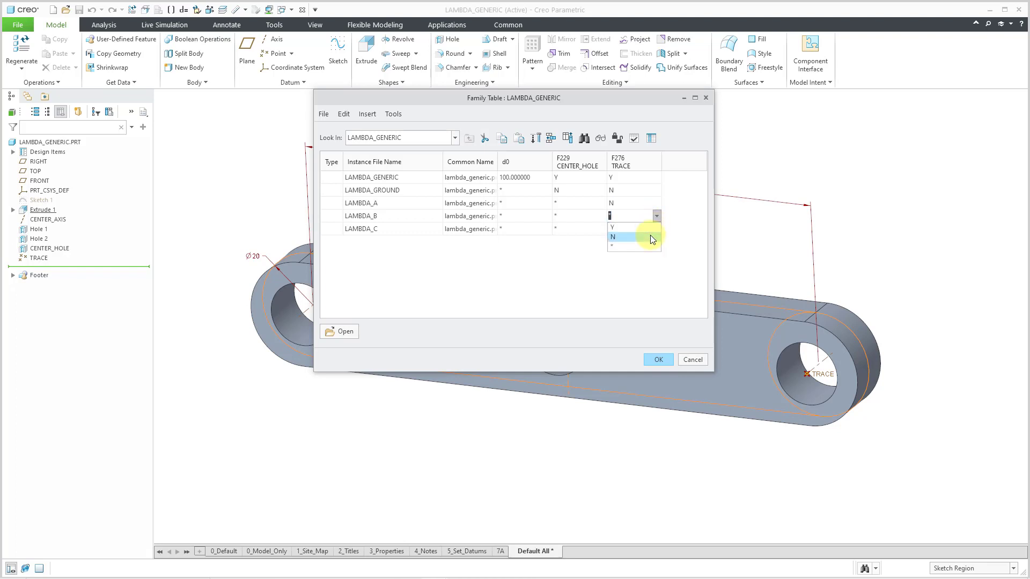
click(649, 236)
Set CENTER_HOLE to N for LAMBDA_B and LAMBDA_A.
click(600, 216)
click(602, 216)
click(601, 217)
click(599, 234)
click(600, 203)
click(601, 202)
click(602, 203)
click(598, 223)
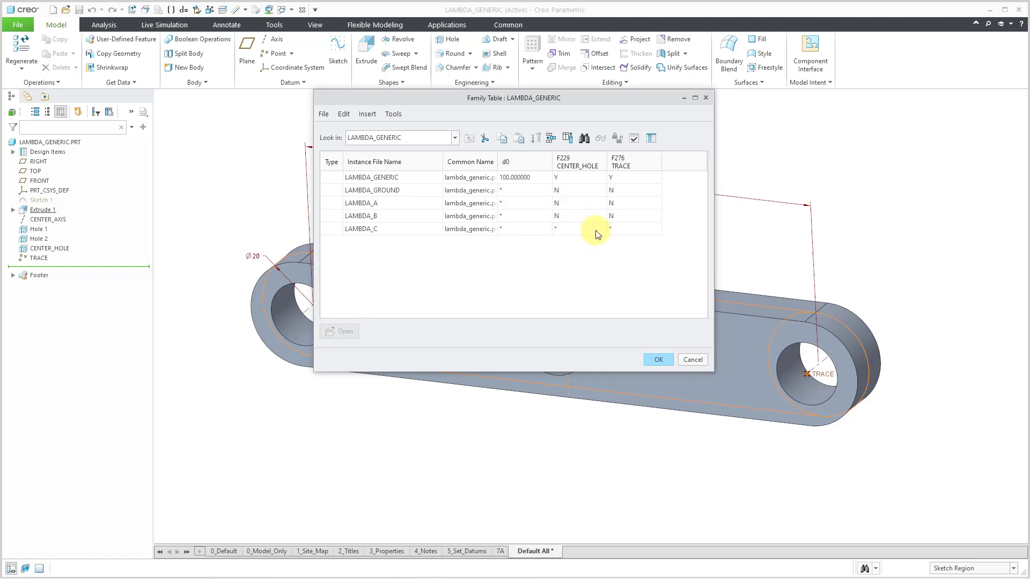
Set CENTER_HOLE and TRACE to Y for LAMBDA_C.
click(604, 229)
click(602, 229)
click(601, 230)
click(593, 241)
click(645, 230)
click(644, 230)
click(656, 230)
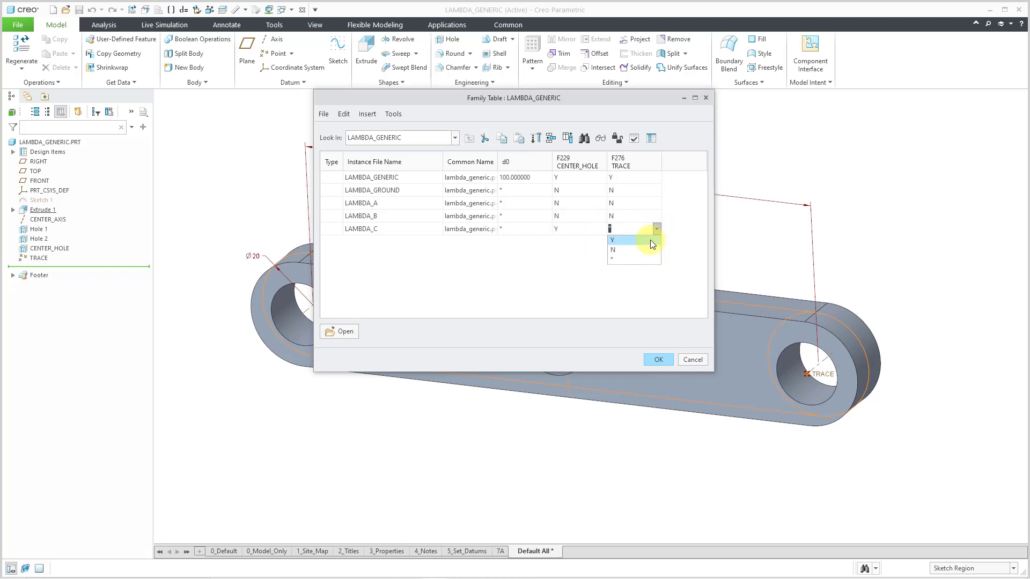
click(650, 240)
click(651, 260)
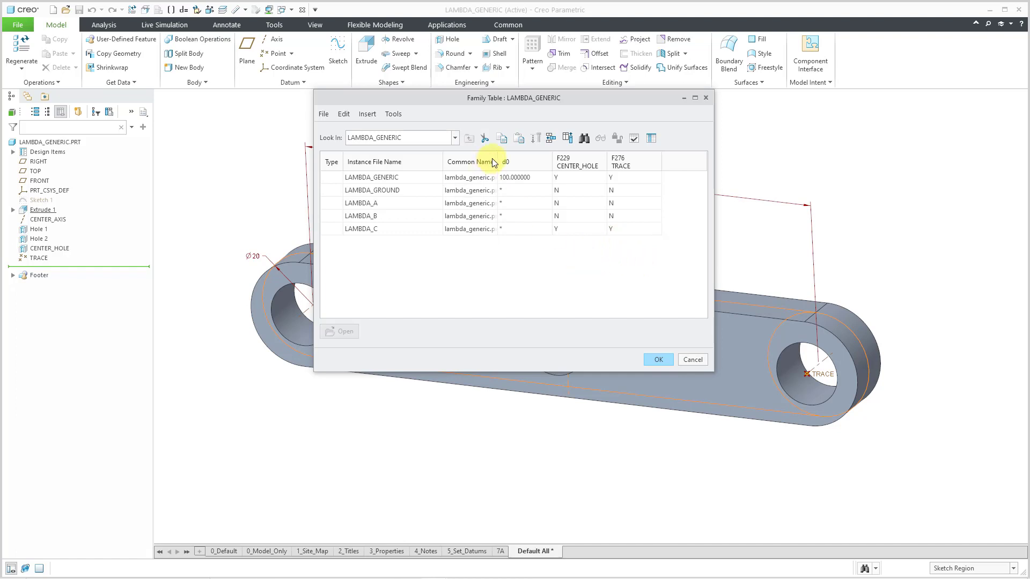
Enter d0 values 200, 100, 250 and 500 for LAMBDA_GROUND, A, B and C.
click(512, 192)
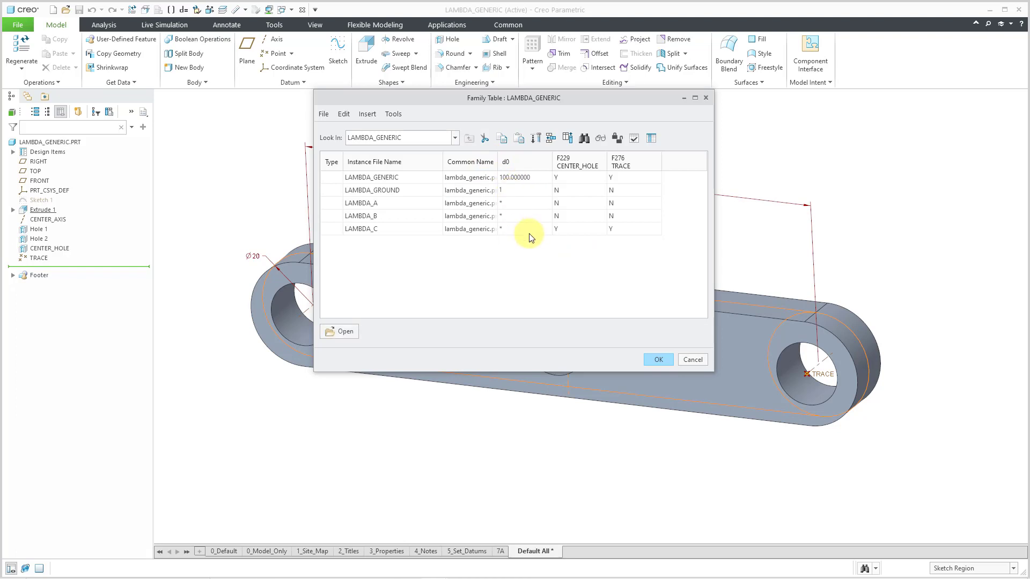
text(100)
key(Return)
click(518, 191)
text(200)
key(Down)
text(100)
key(Down)
click(519, 234)
text(500)
key(Return)
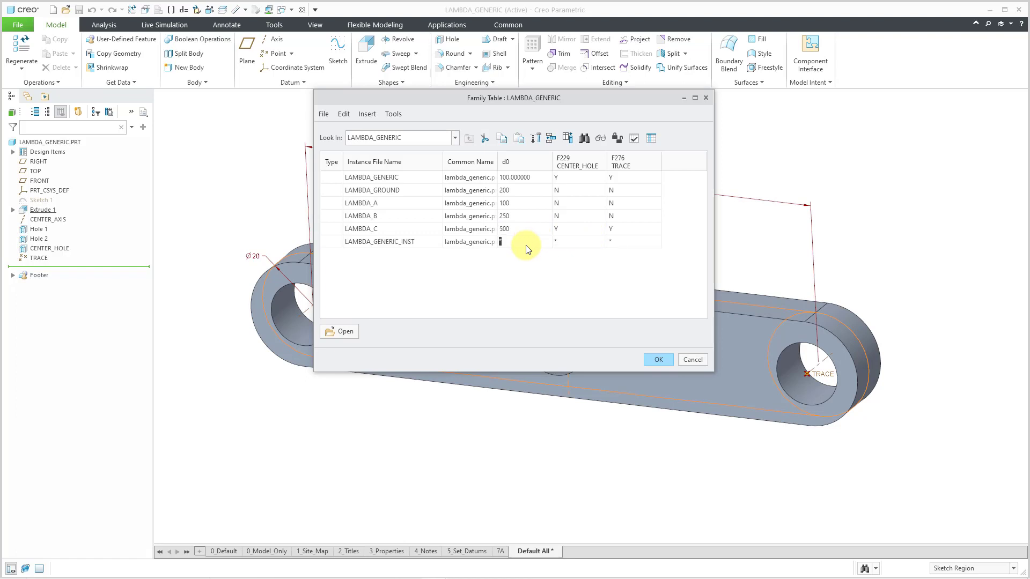
Delete the extra LAMBDA_GENERIC_INST row from the family table.
right_click(401, 242)
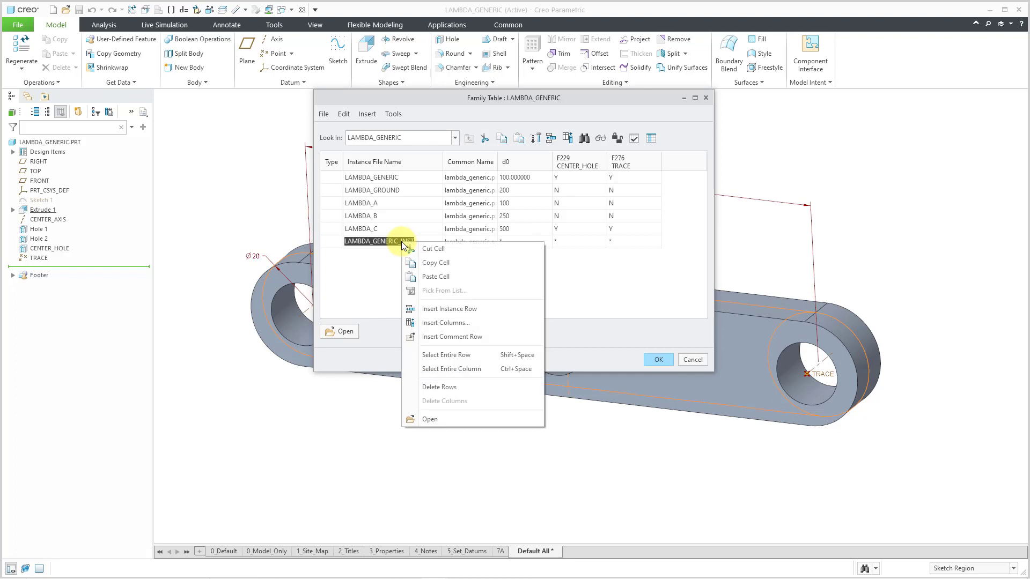
click(449, 389)
click(515, 255)
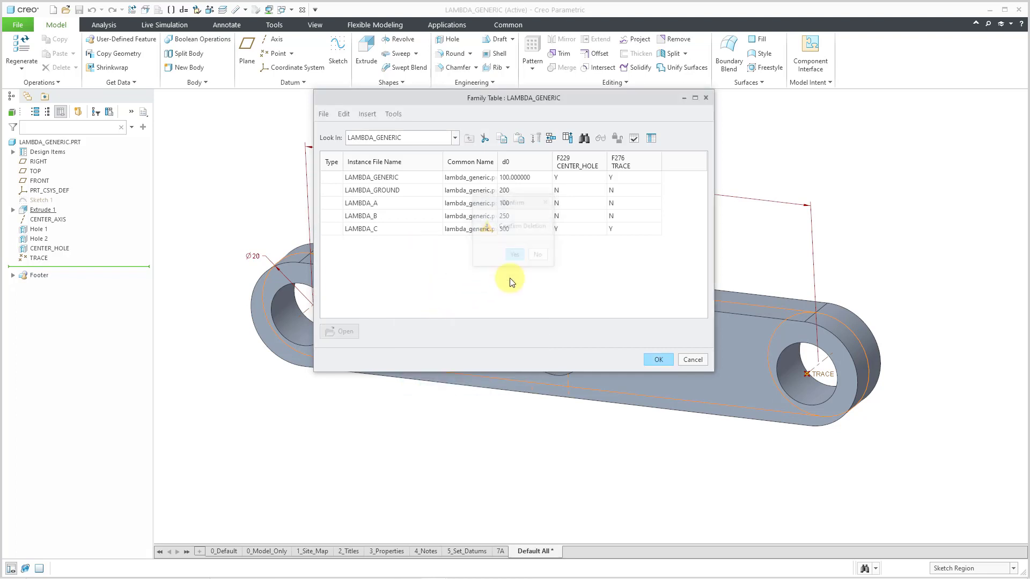
Verify all four instances and close the family table.
click(633, 139)
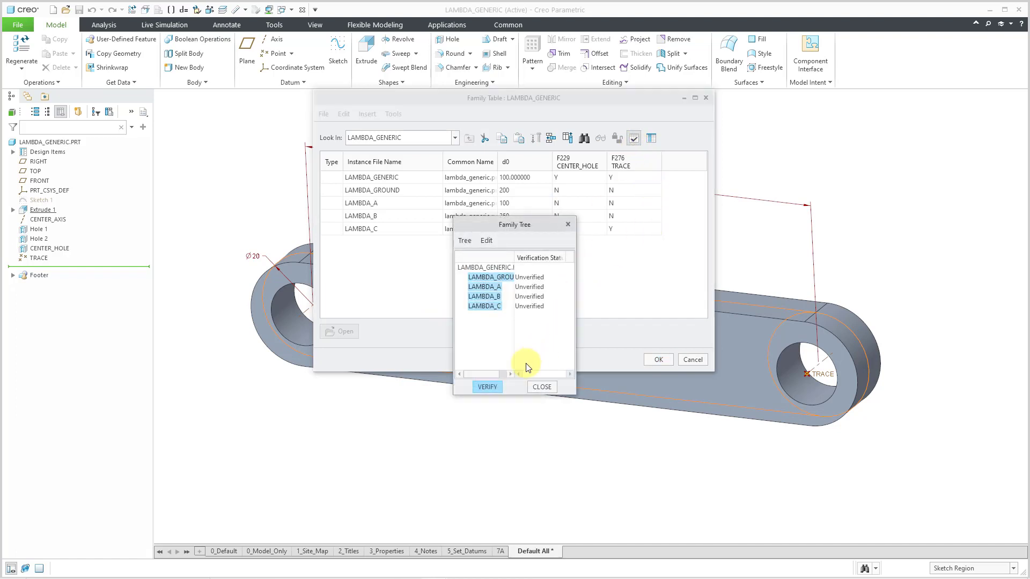
click(491, 387)
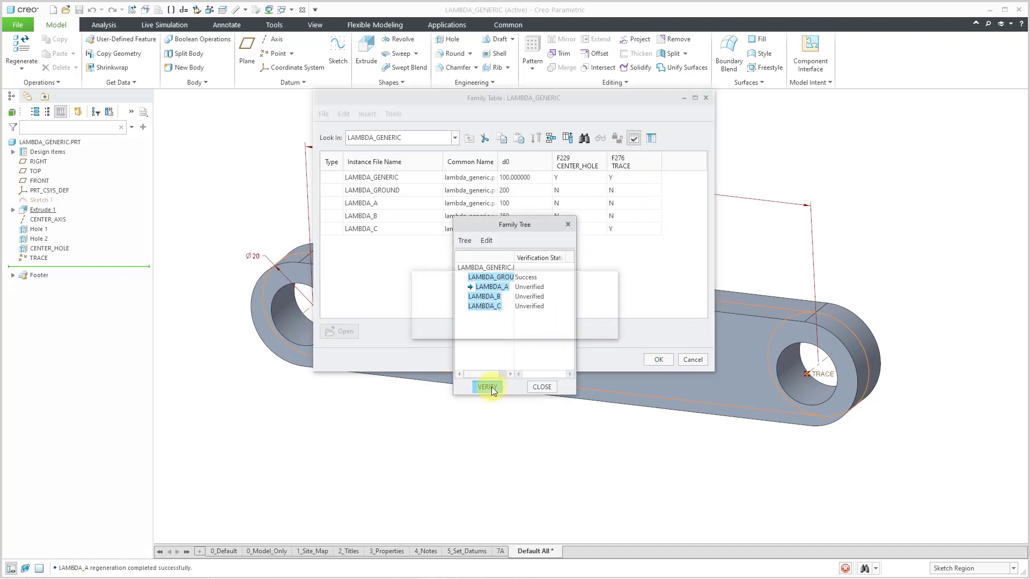
click(539, 387)
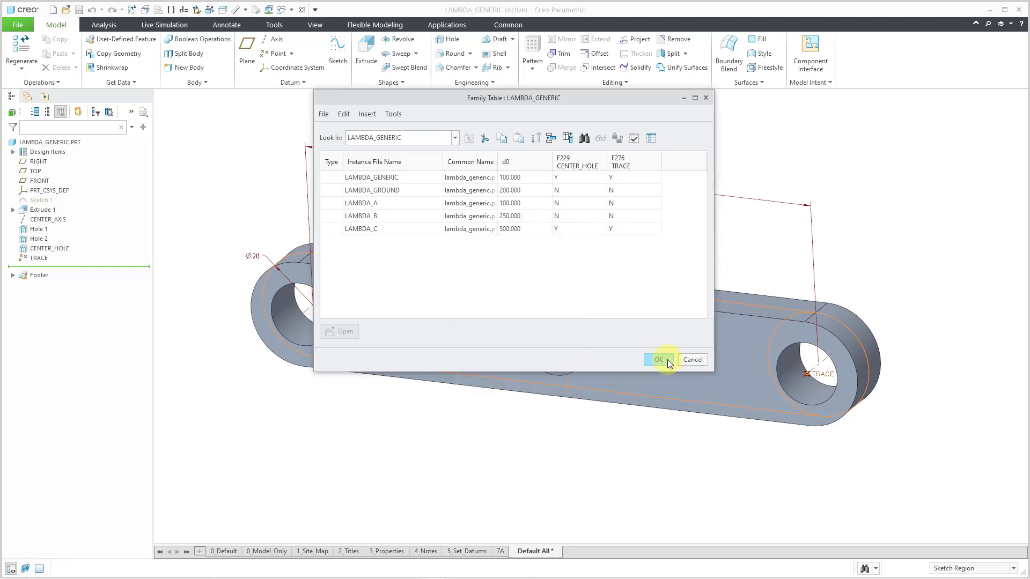
click(659, 360)
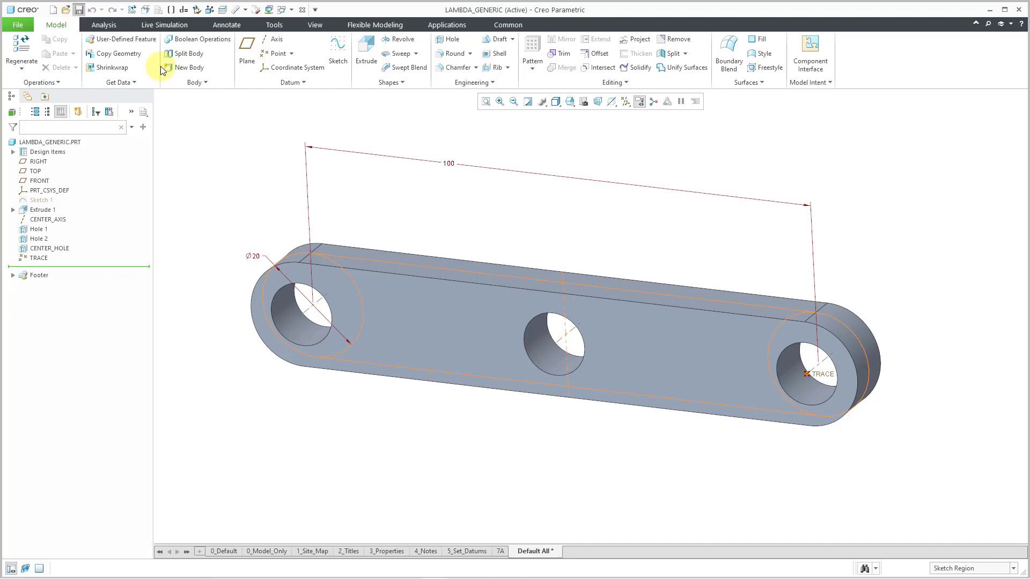
Save LAMBDA_GENERIC and create a new assembly named LAMBDA_LINKAGE.
click(79, 10)
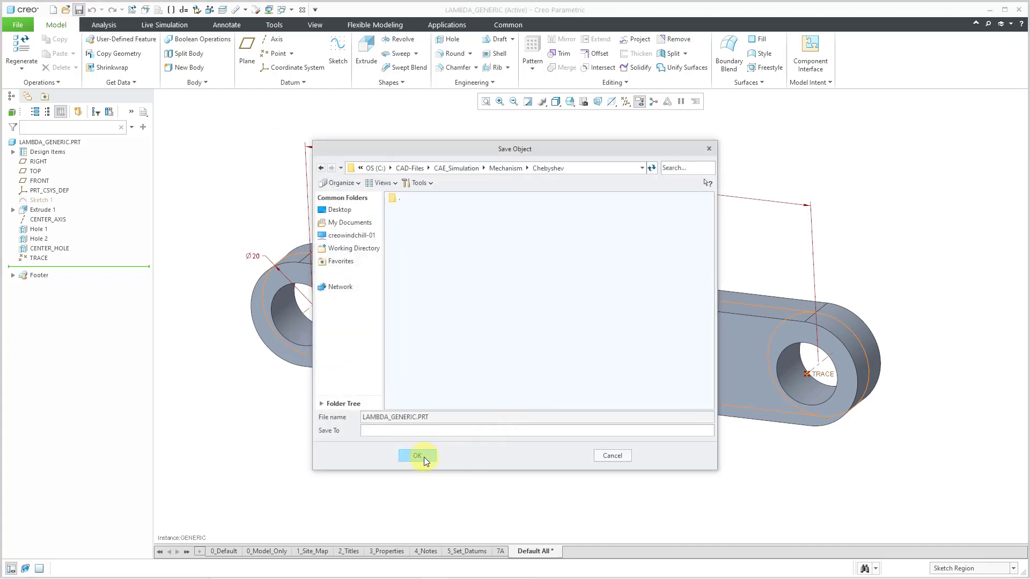
click(424, 457)
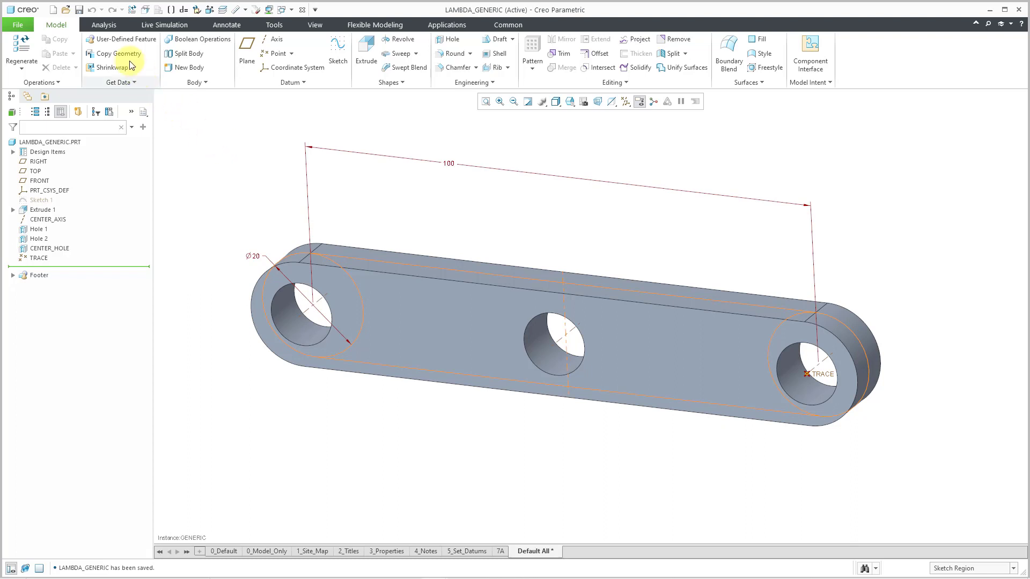
click(52, 10)
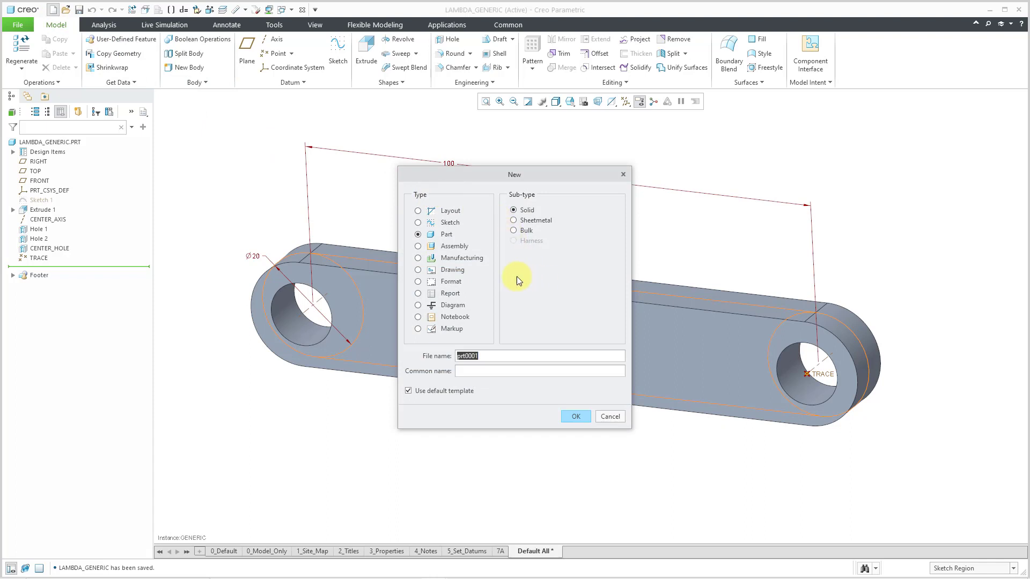
click(459, 246)
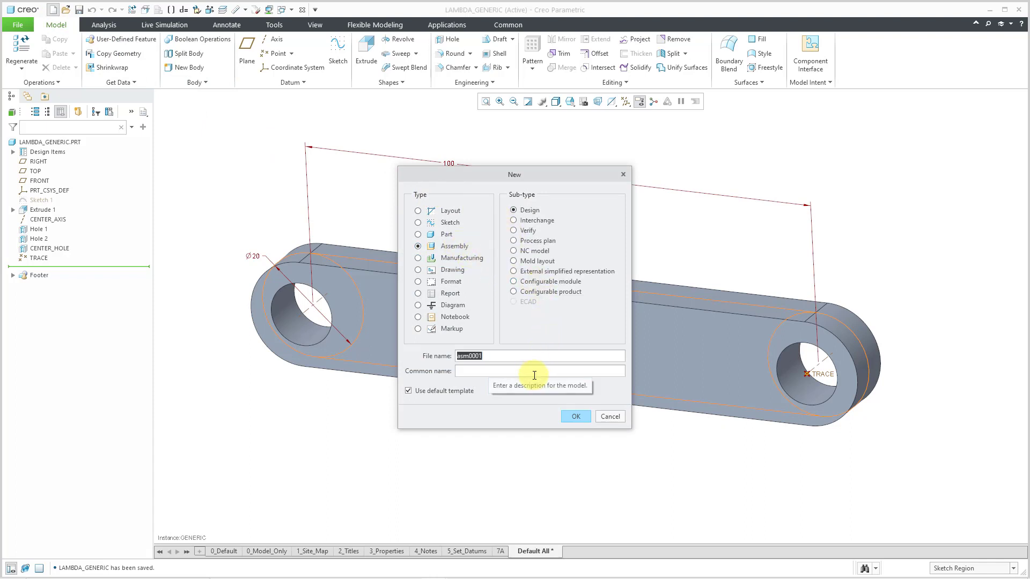
text(LAMB)
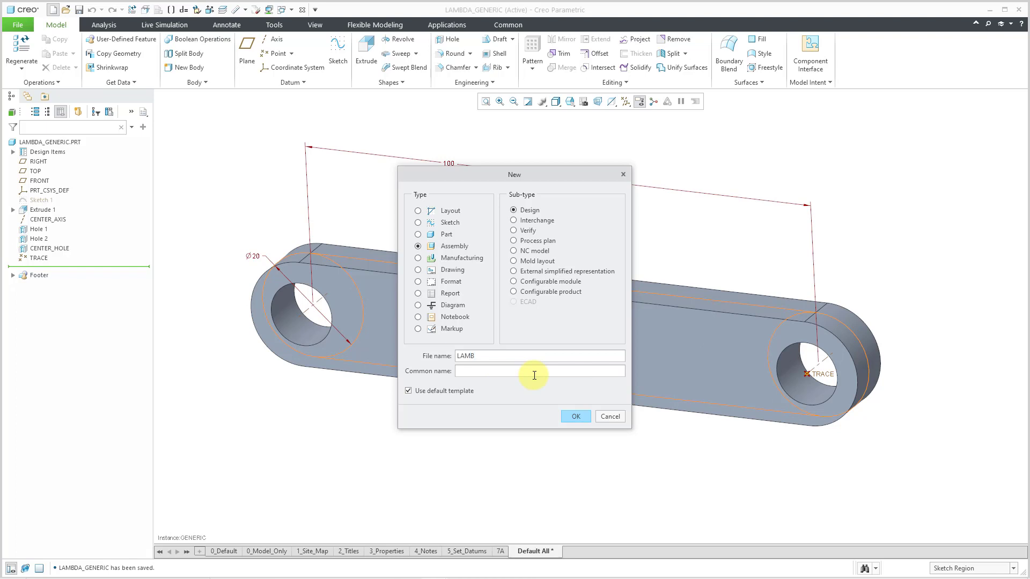
text(DA_LINKAGE)
click(575, 417)
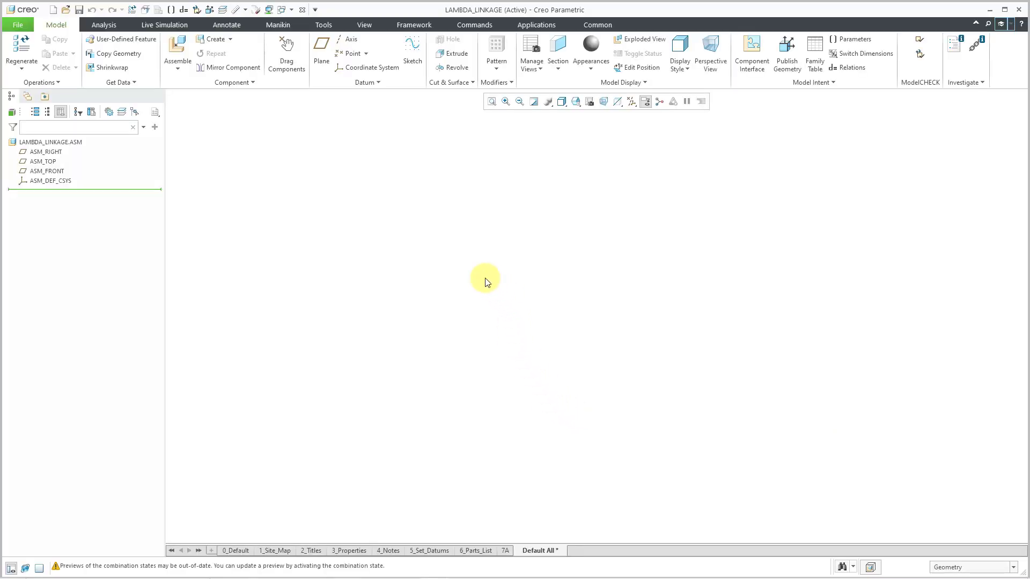
Assemble the lambda_ground instance into LAMBDA_LINKAGE with a Default constraint.
click(178, 47)
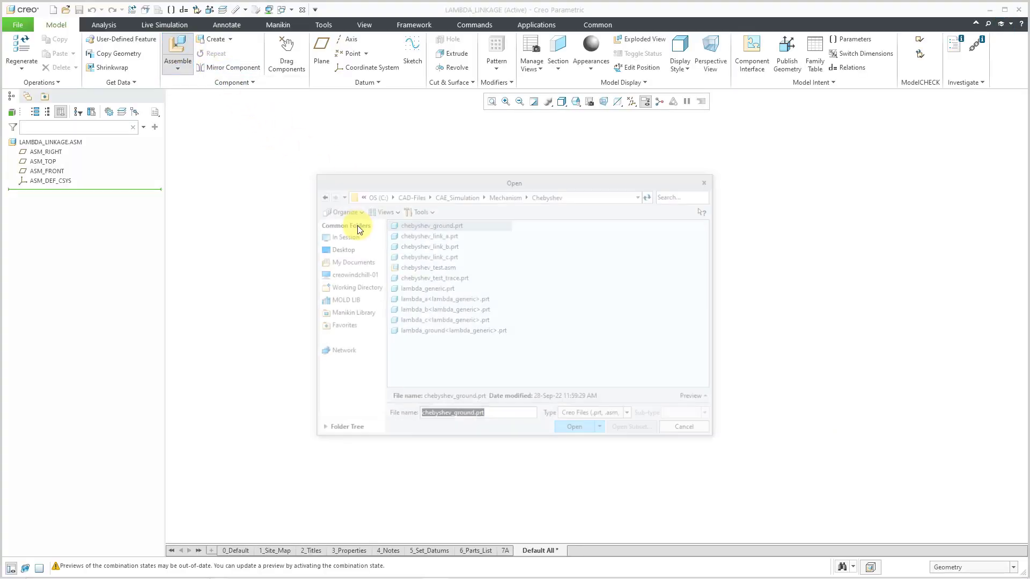
double_click(462, 331)
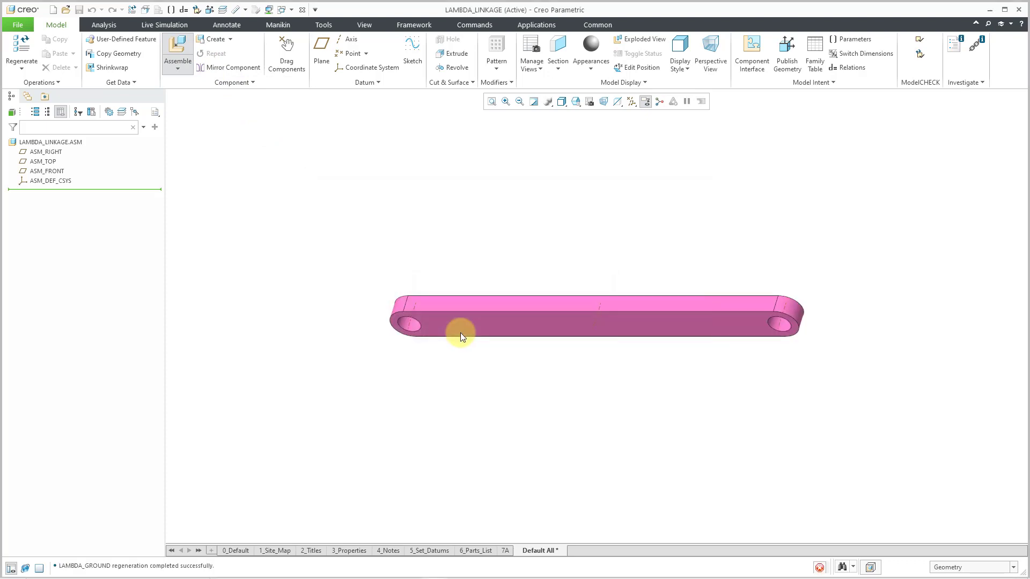
right_click(505, 235)
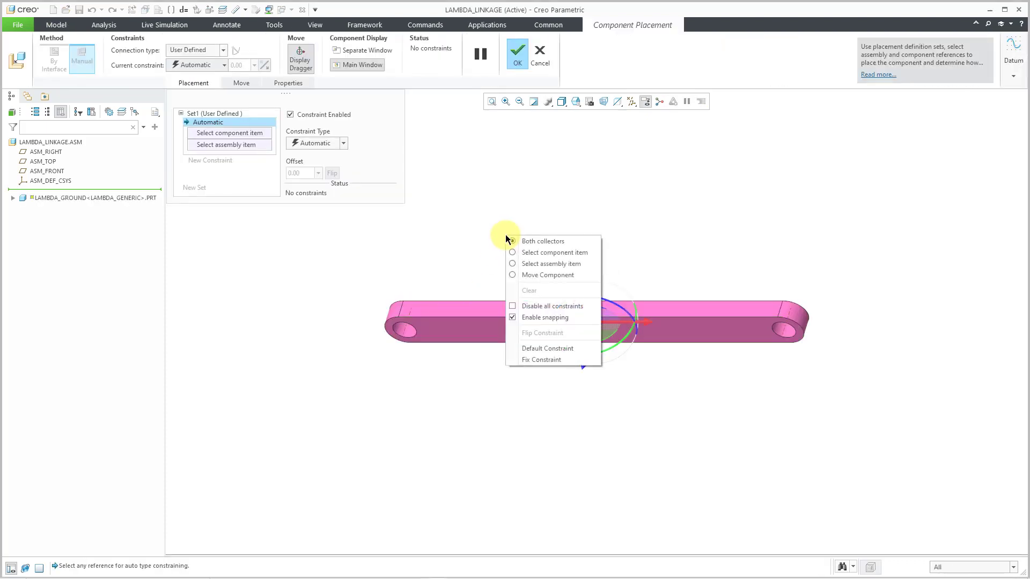
click(529, 350)
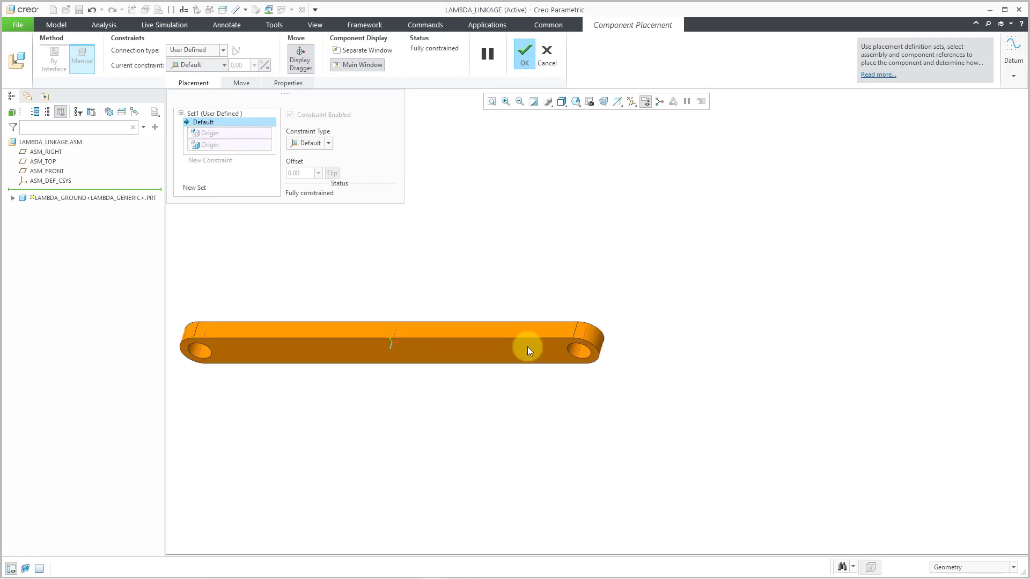
middle_click(507, 272)
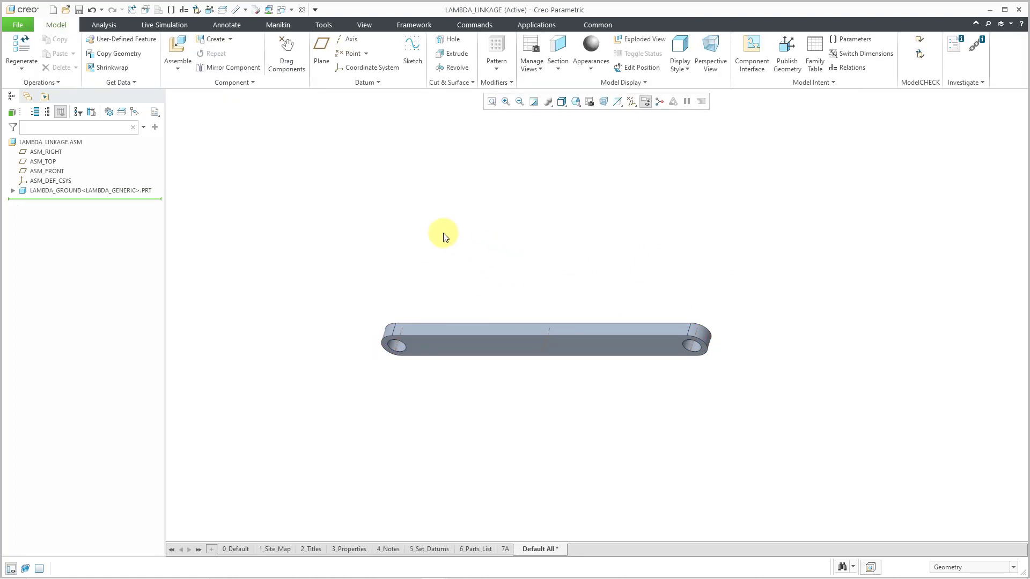
Bring the LAMBDA_A link into the assembly, turned upright above the ground link.
click(176, 45)
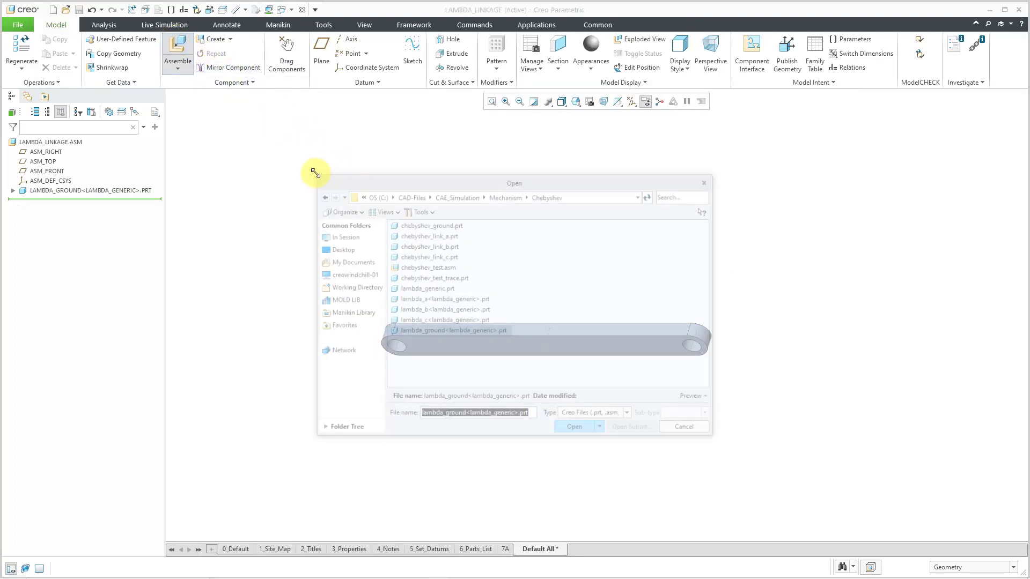
double_click(440, 301)
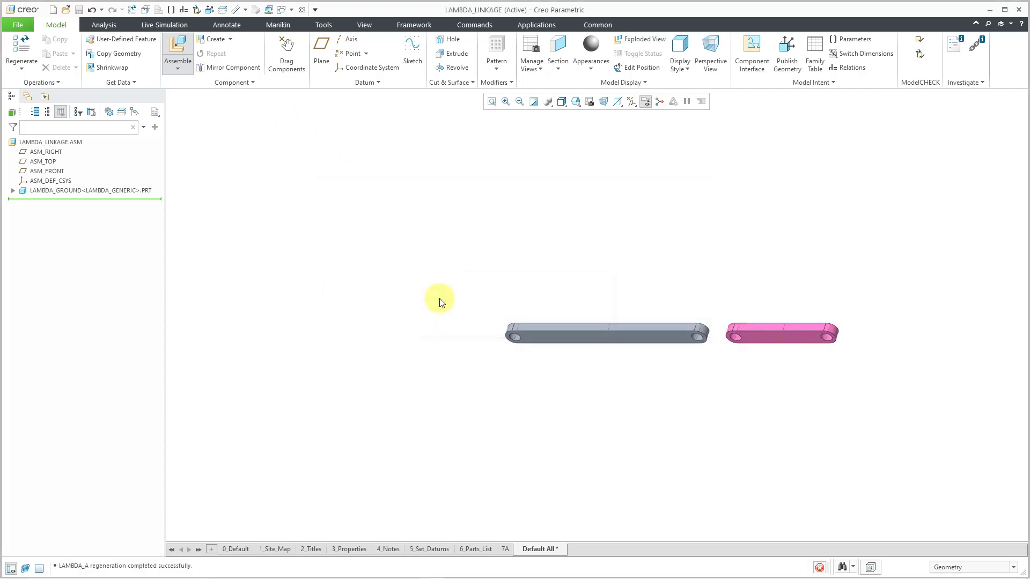
drag(741, 276, 510, 233)
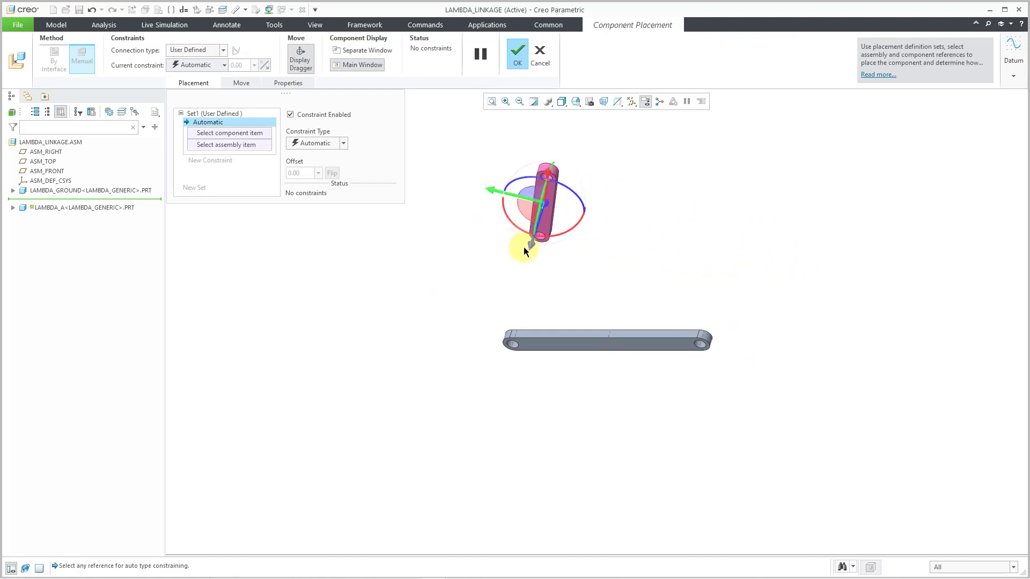
drag(546, 175, 546, 255)
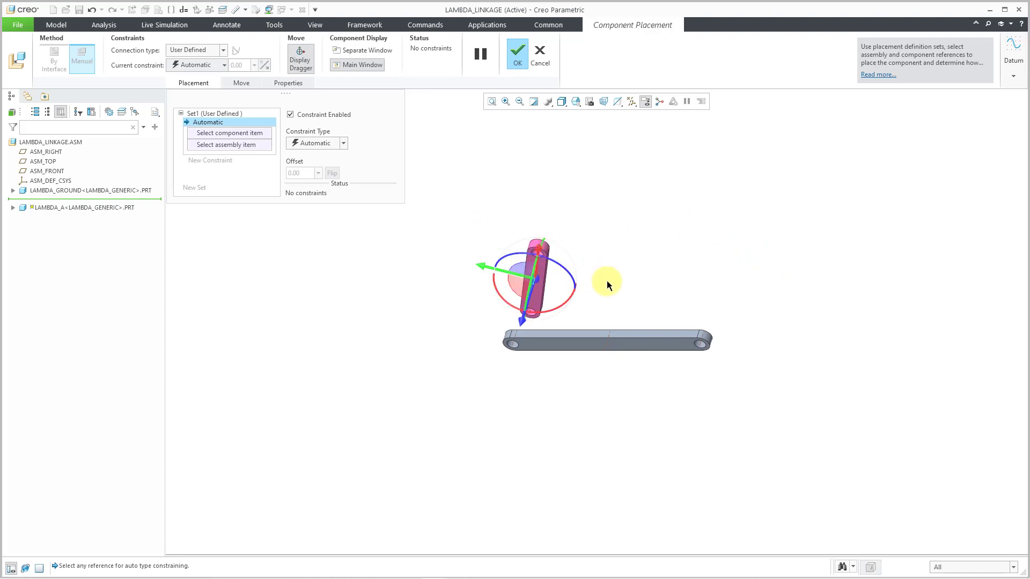
scroll(557, 268, up, 2)
scroll(558, 265, up, 2)
scroll(558, 265, up, 1)
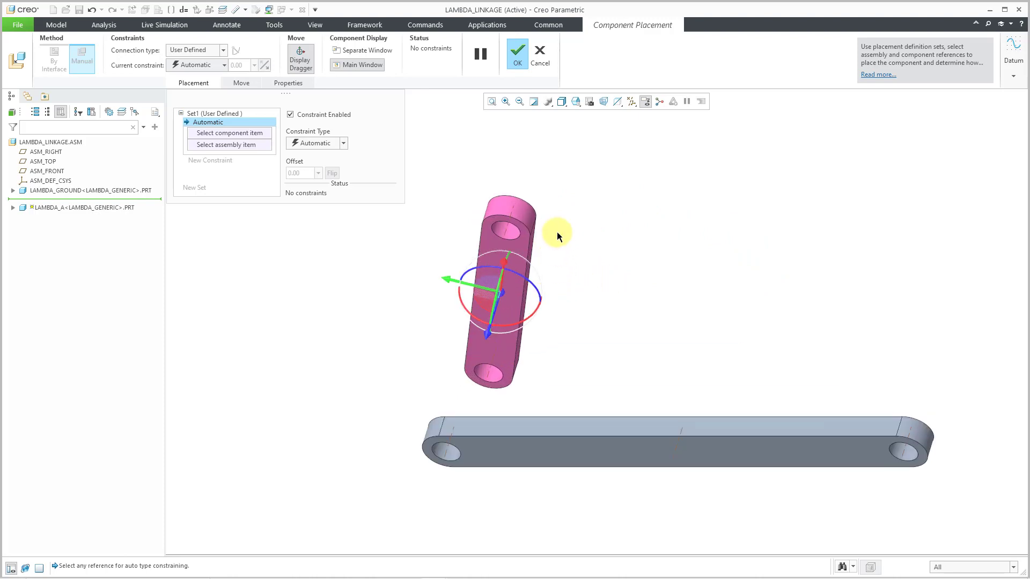
Pin LAMBDA_A to the ground link's hole, aligning the hole axes and making the faces coincide.
click(192, 50)
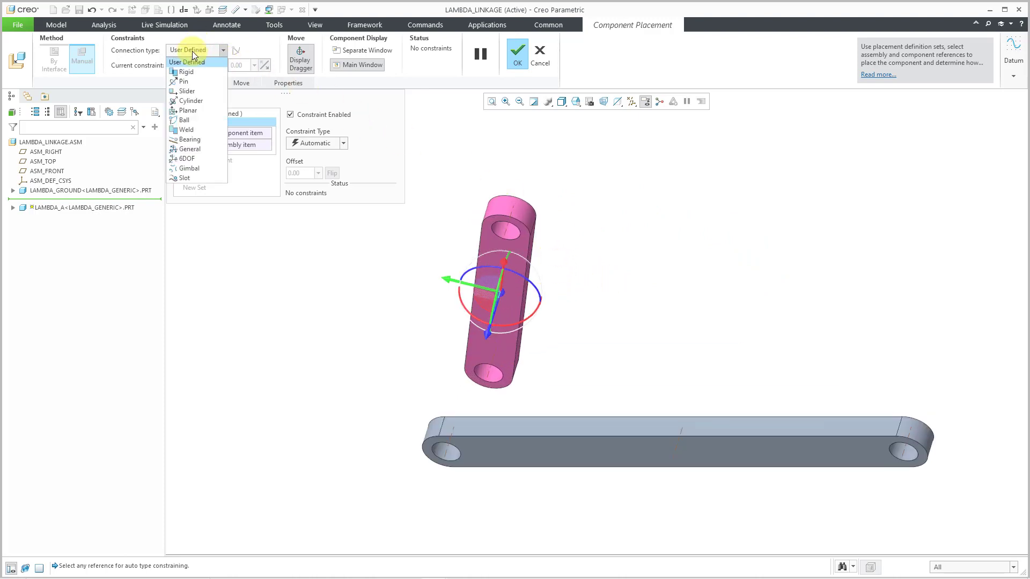
click(188, 82)
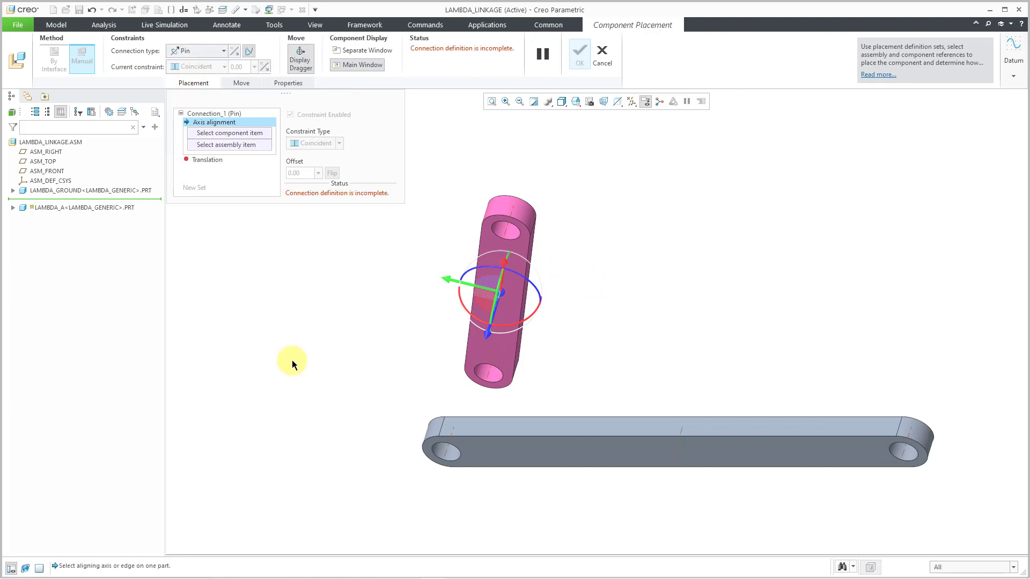
click(449, 454)
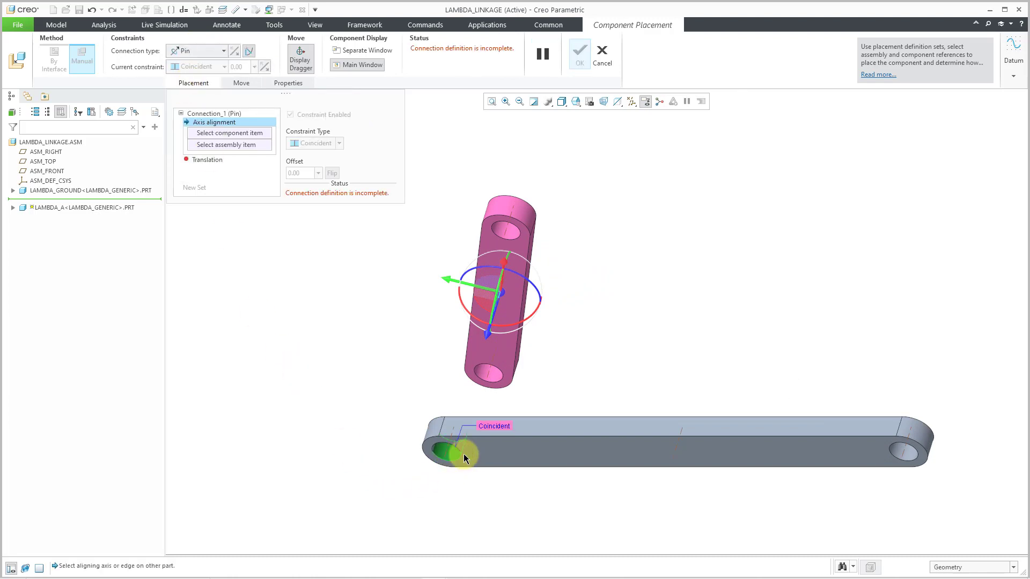
click(496, 377)
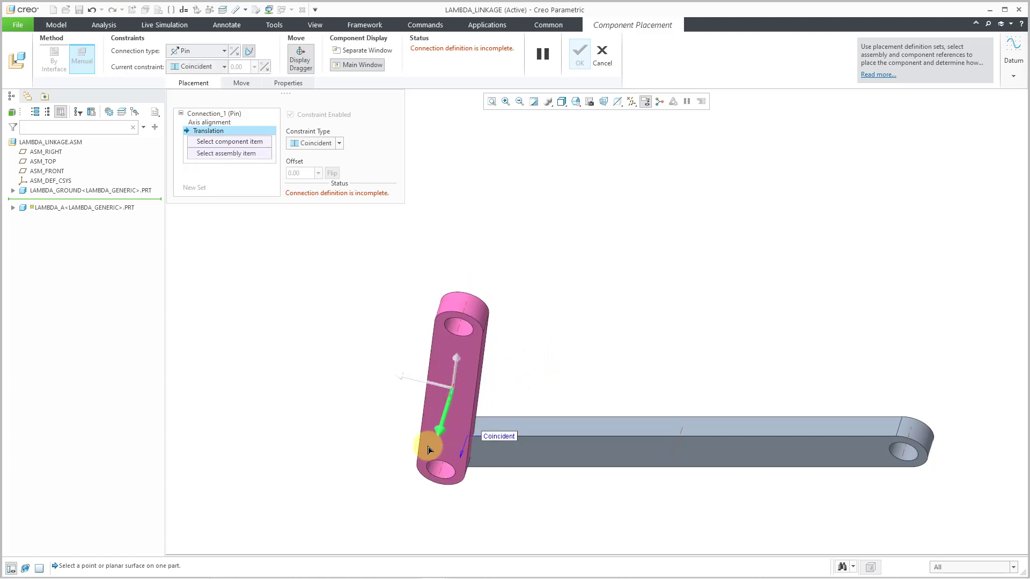
drag(427, 452, 430, 474)
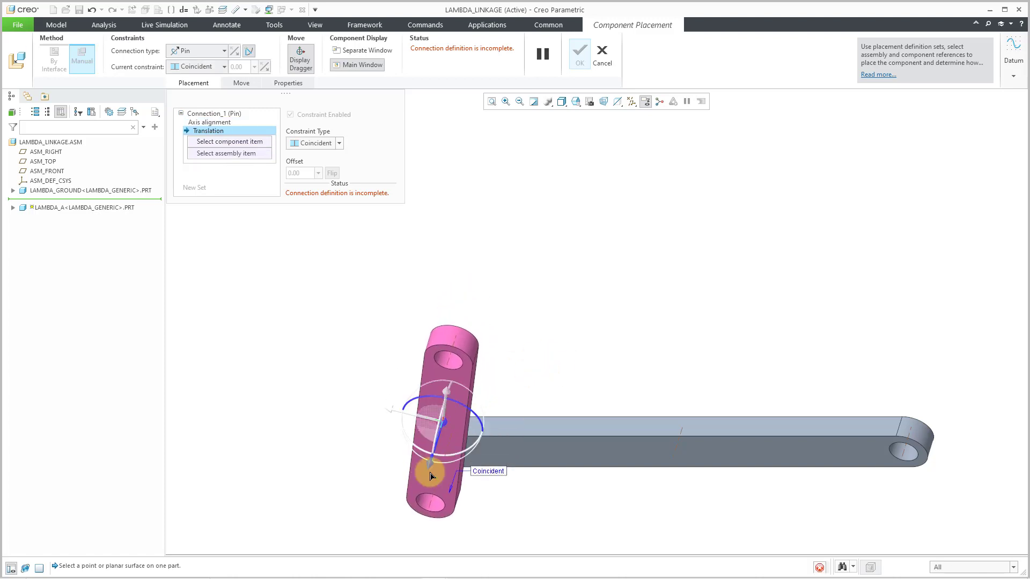
click(511, 454)
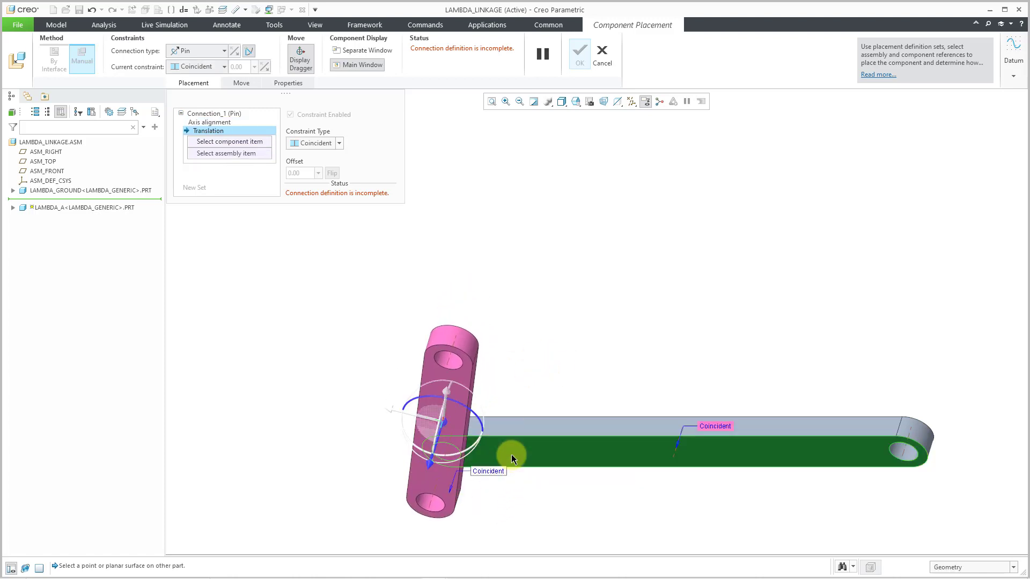
click(462, 381)
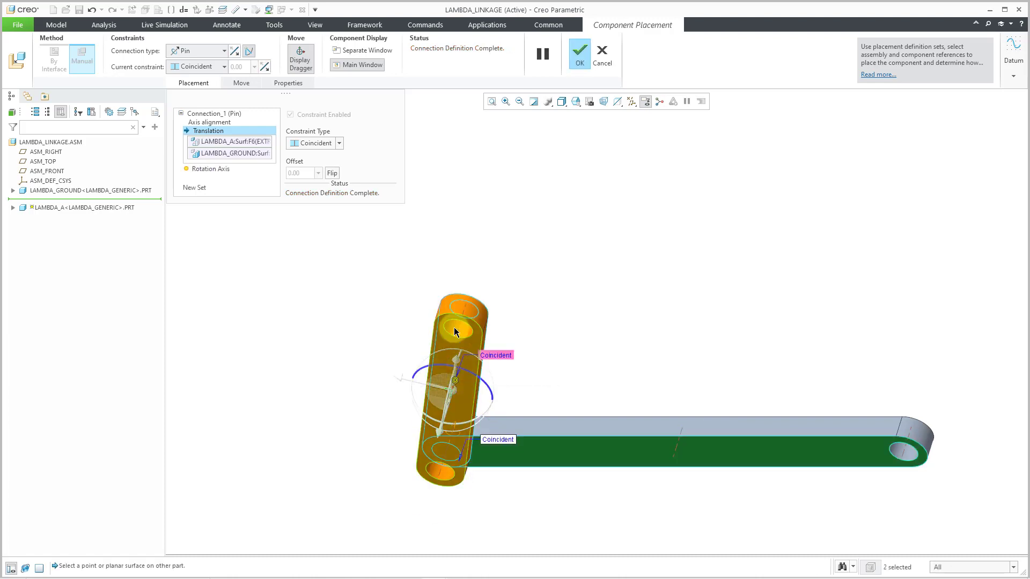
Set the rotation zero references, rotate LAMBDA_A to 90° and store 90 as the regeneration value.
click(209, 169)
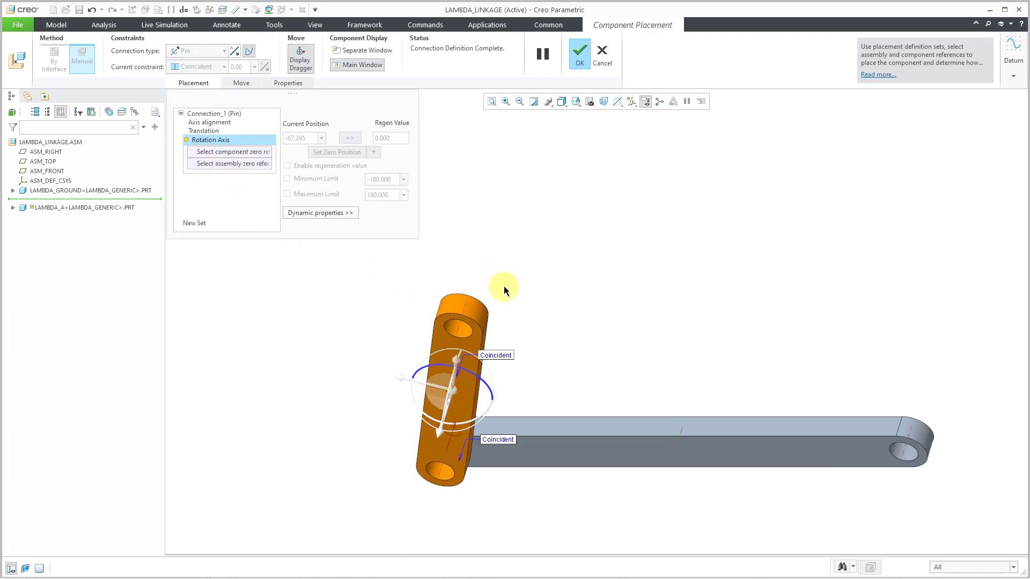
mouse_move(521, 322)
middle_down()
mouse_move(515, 253)
mouse_move(525, 322)
mouse_move(526, 310)
mouse_move(516, 315)
middle_up()
scroll(516, 314, down, 3)
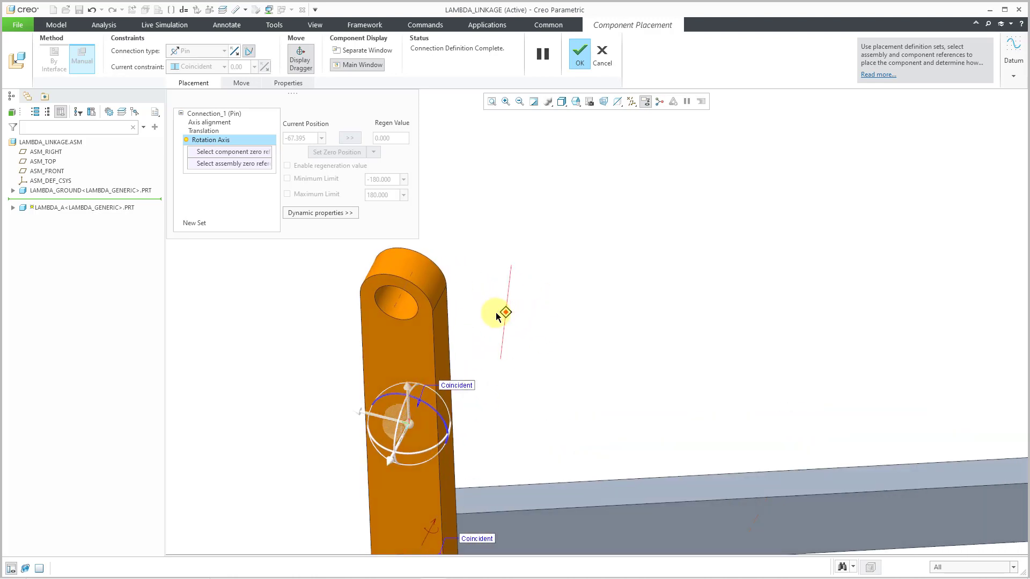
click(533, 492)
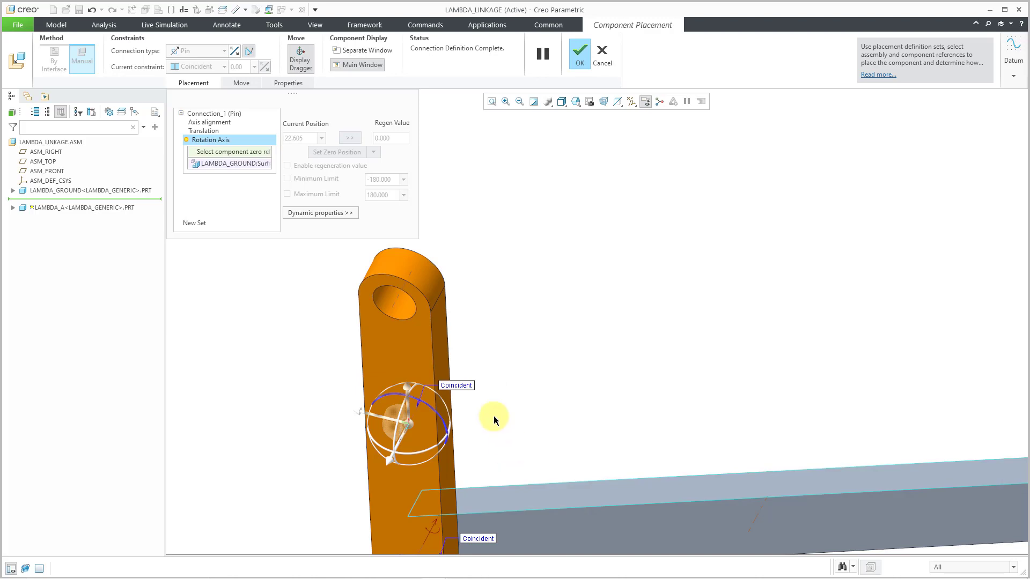
click(444, 346)
scroll(472, 276, up, 3)
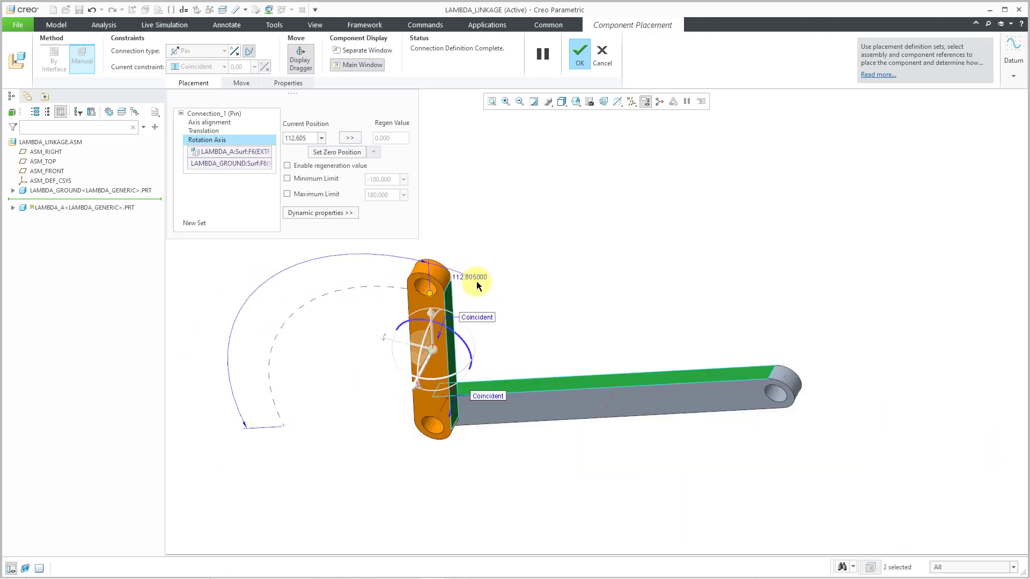
double_click(476, 279)
text(90)
key(Return)
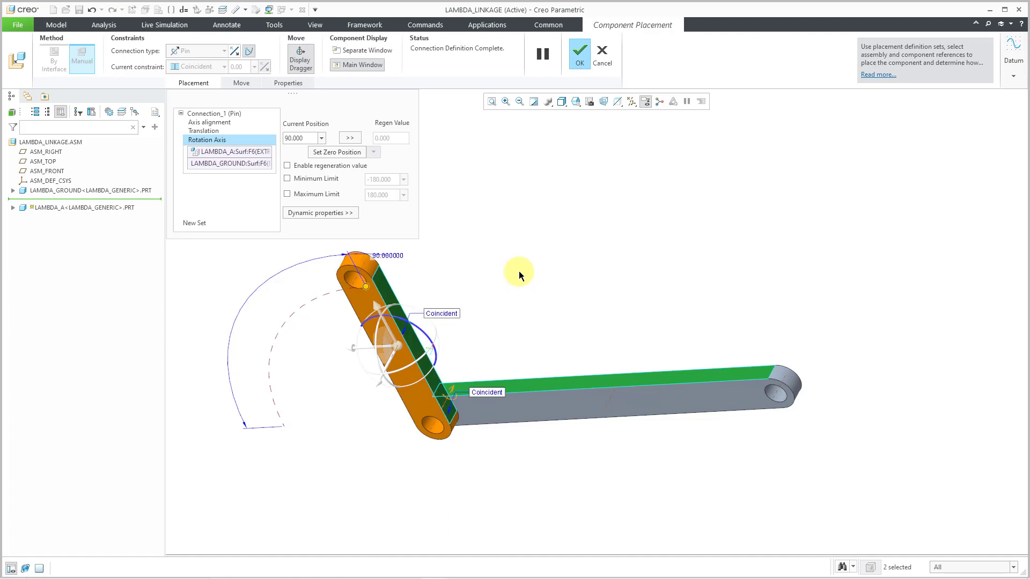
click(350, 138)
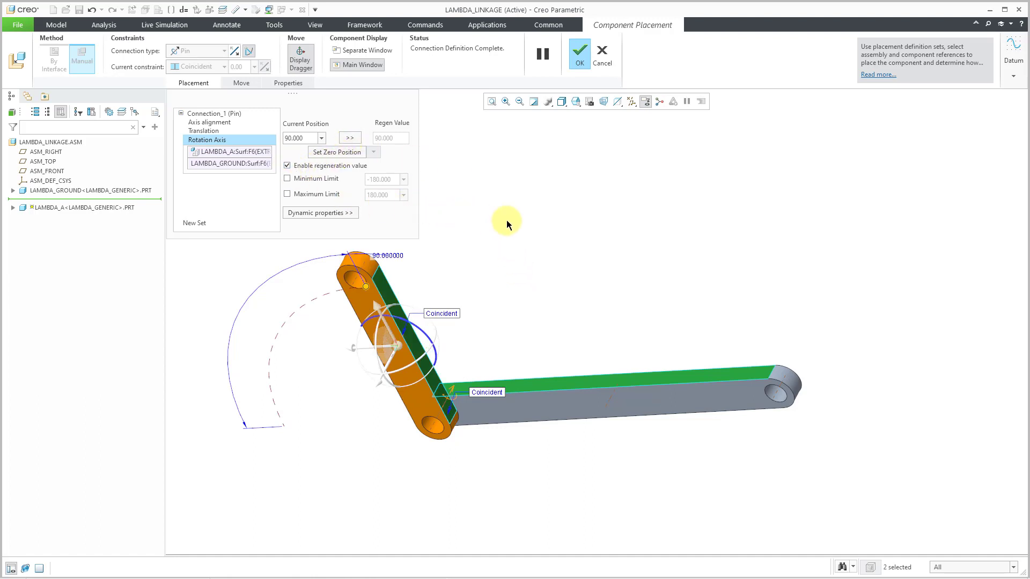
Confirm LAMBDA_A's placement and hide the datum axes.
click(582, 63)
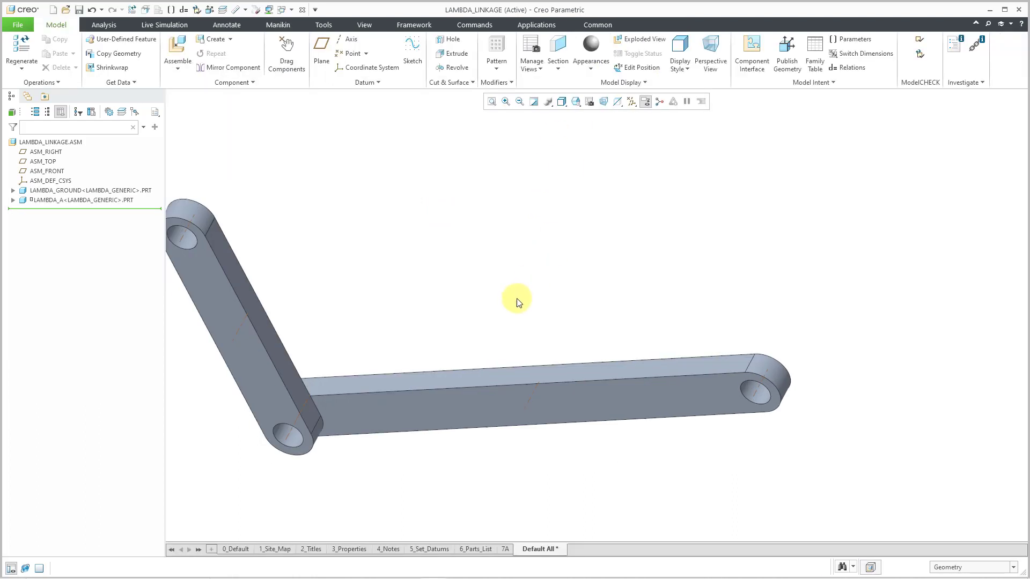
middle_drag(518, 301, 566, 315)
scroll(531, 161, down, 2)
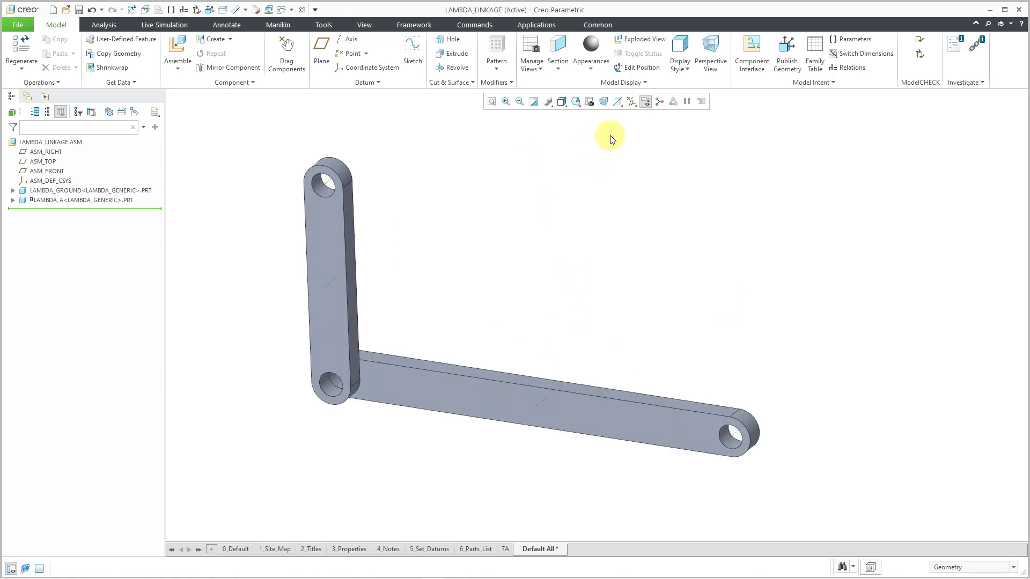
click(632, 102)
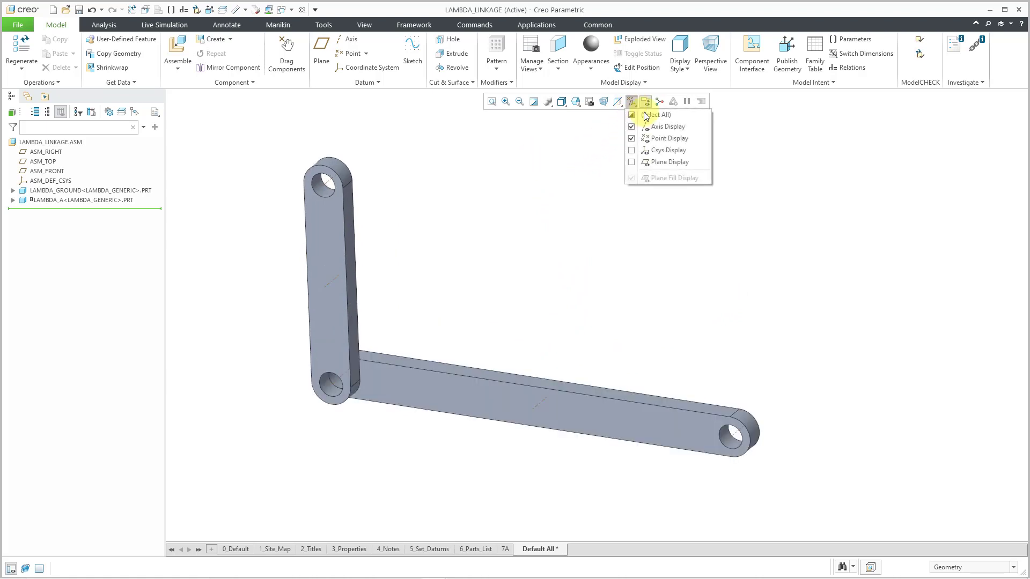
click(668, 131)
scroll(441, 350, up, 2)
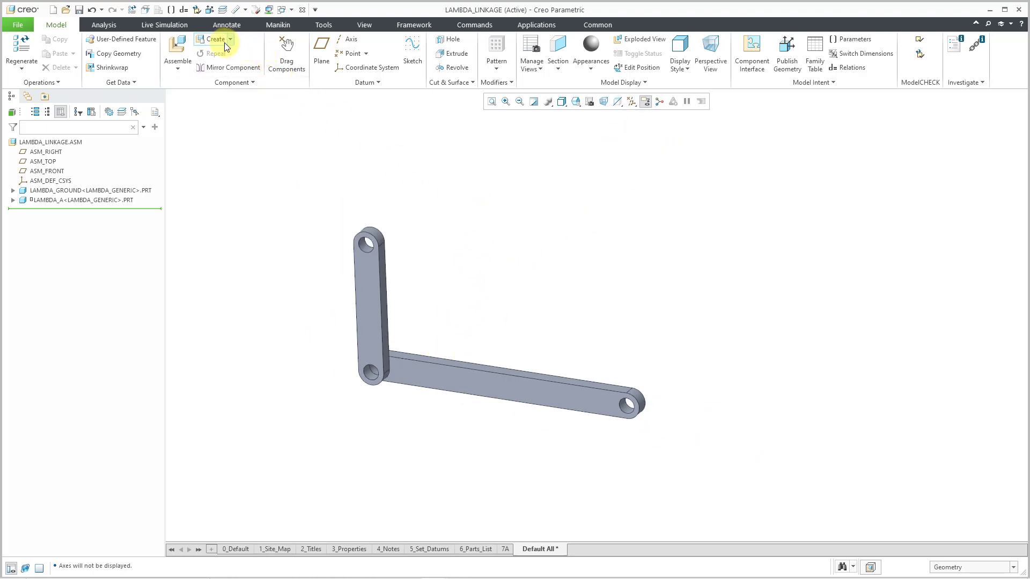
Add the LAMBDA_B link to the assembly, turned to a steep diagonal.
click(185, 39)
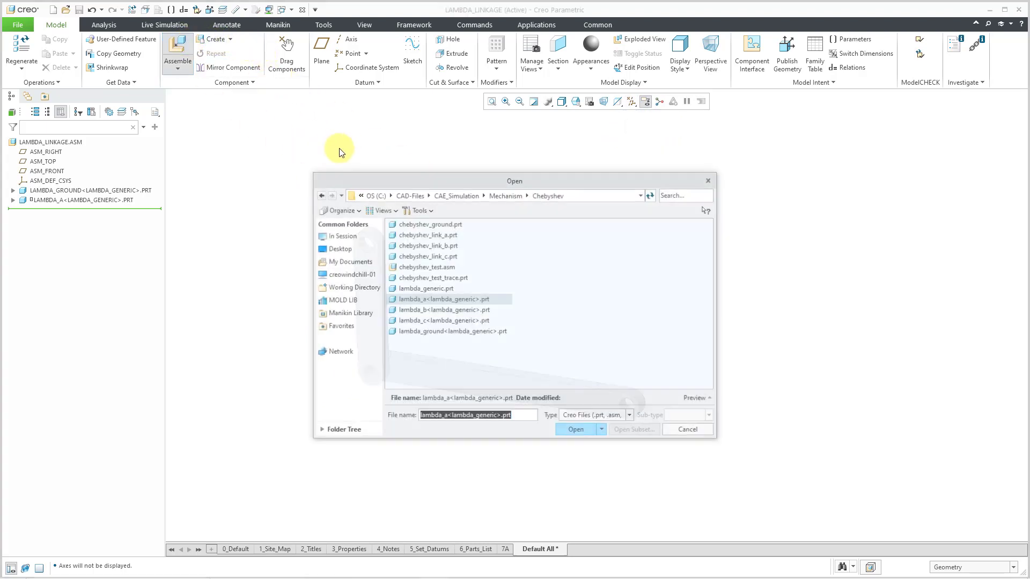
double_click(478, 311)
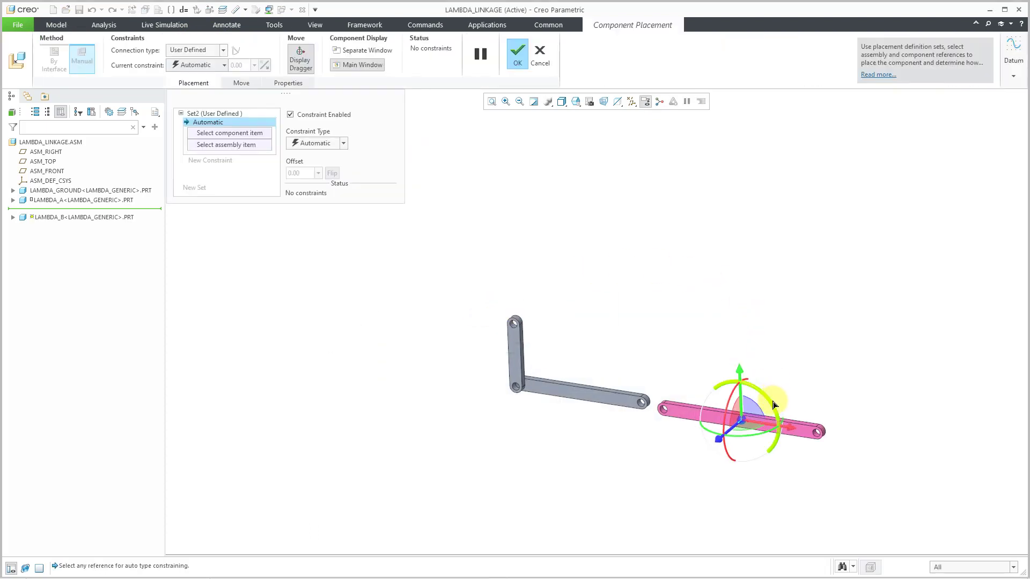
drag(773, 398, 609, 299)
scroll(653, 385, up, 2)
scroll(653, 385, up, 2)
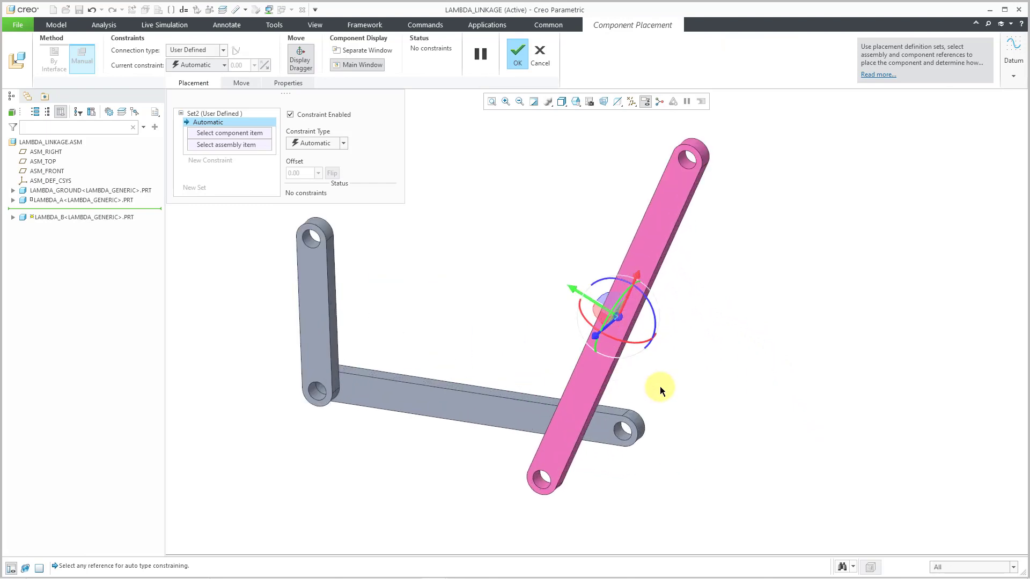
Pin LAMBDA_B's bottom hole to the ground link's far hole with coincident faces, and confirm.
click(198, 52)
click(195, 79)
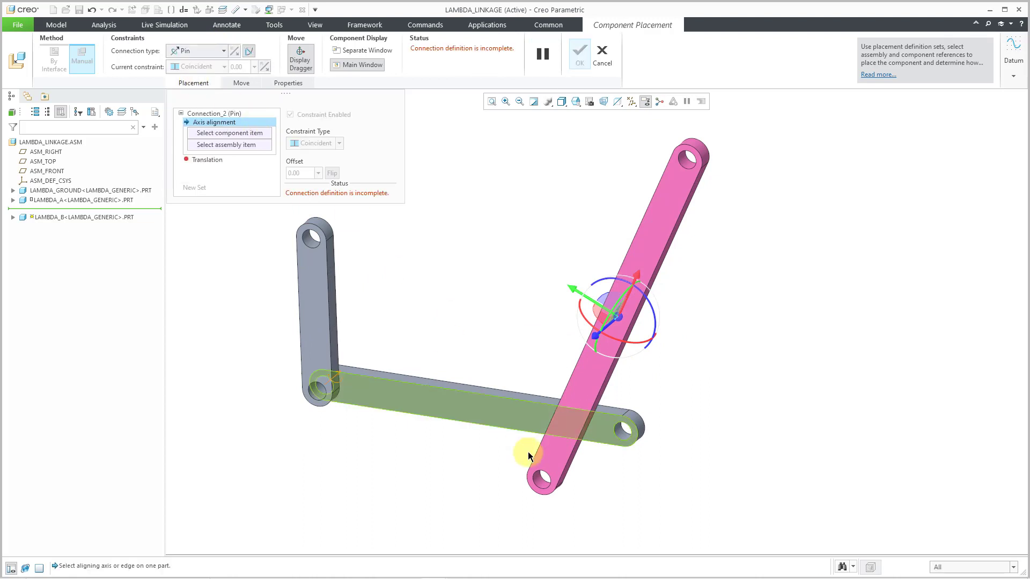
click(539, 483)
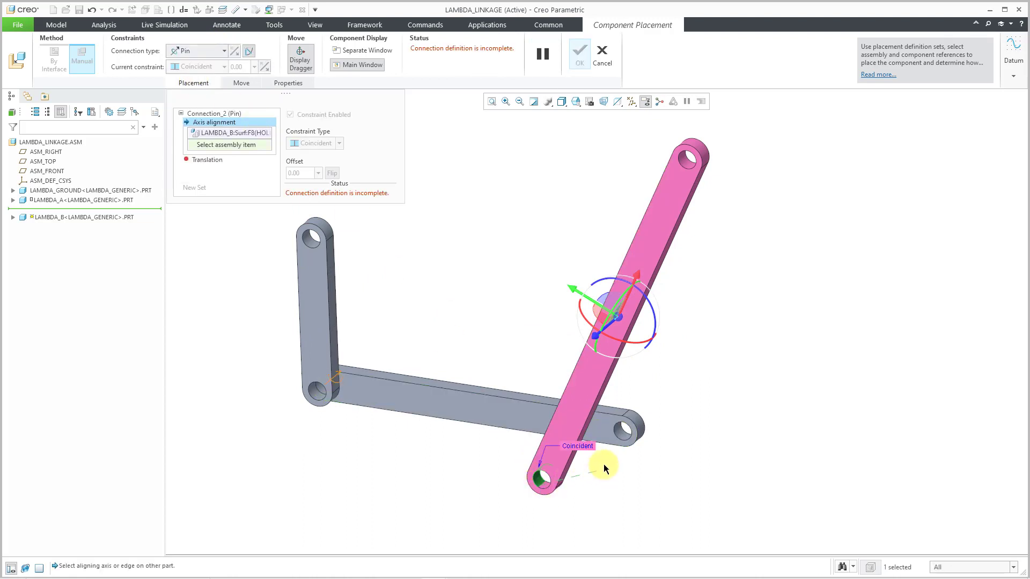
click(622, 434)
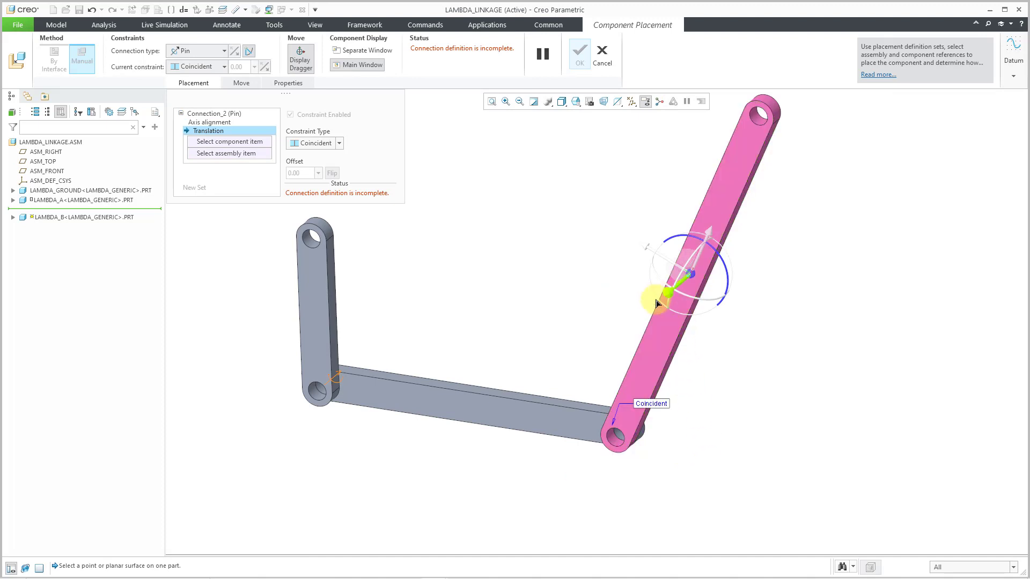
drag(668, 292, 599, 358)
click(566, 423)
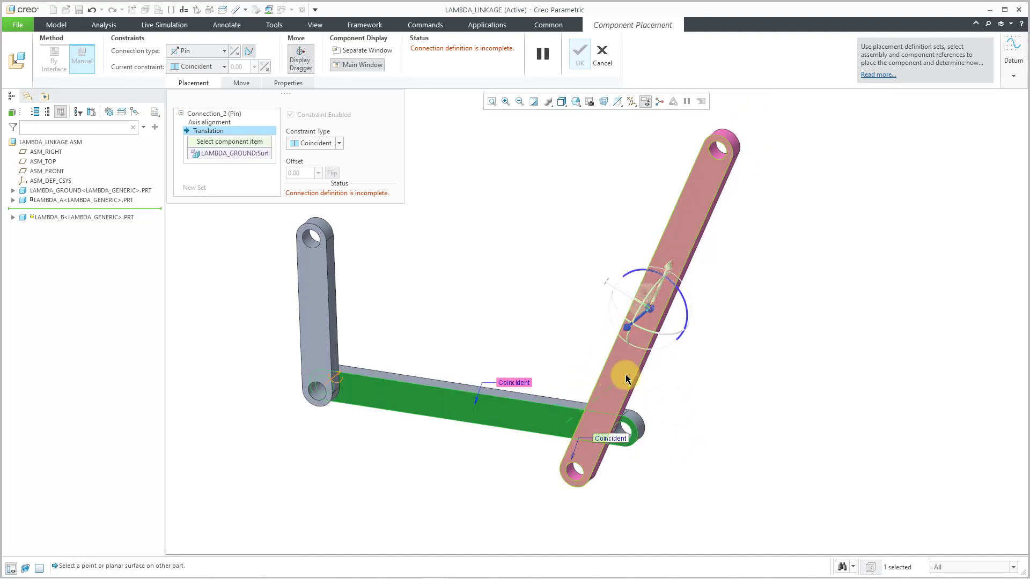
click(625, 374)
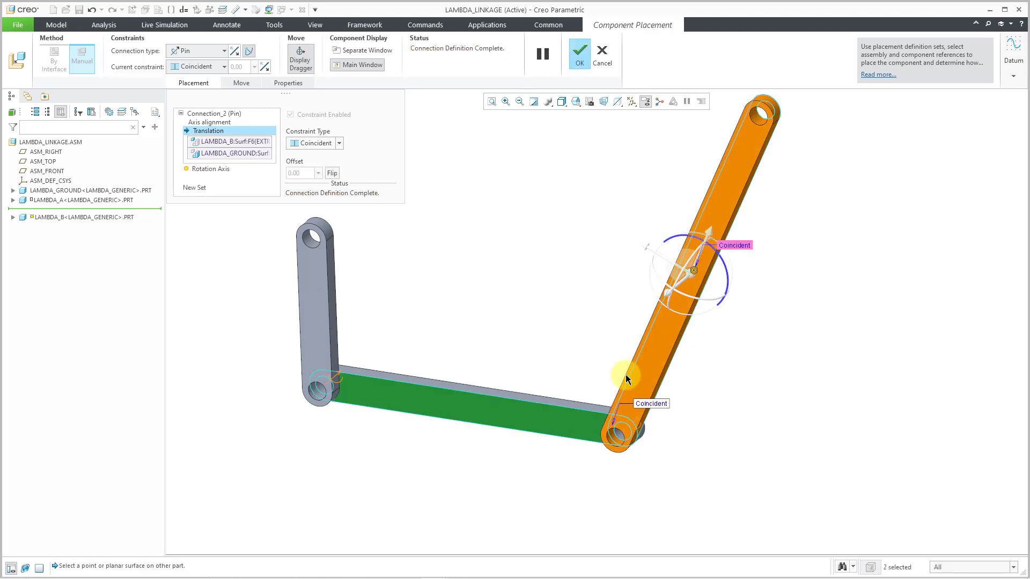
scroll(642, 518, up, 2)
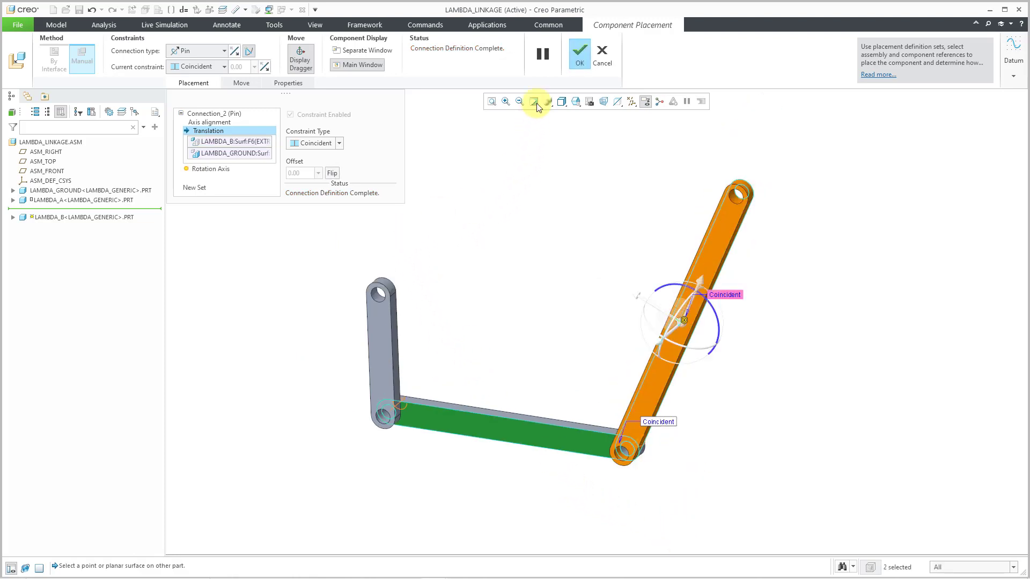
click(577, 60)
Bring the LAMBDA_C bar into the assembly and move it near the linkage.
scroll(567, 289, up, 2)
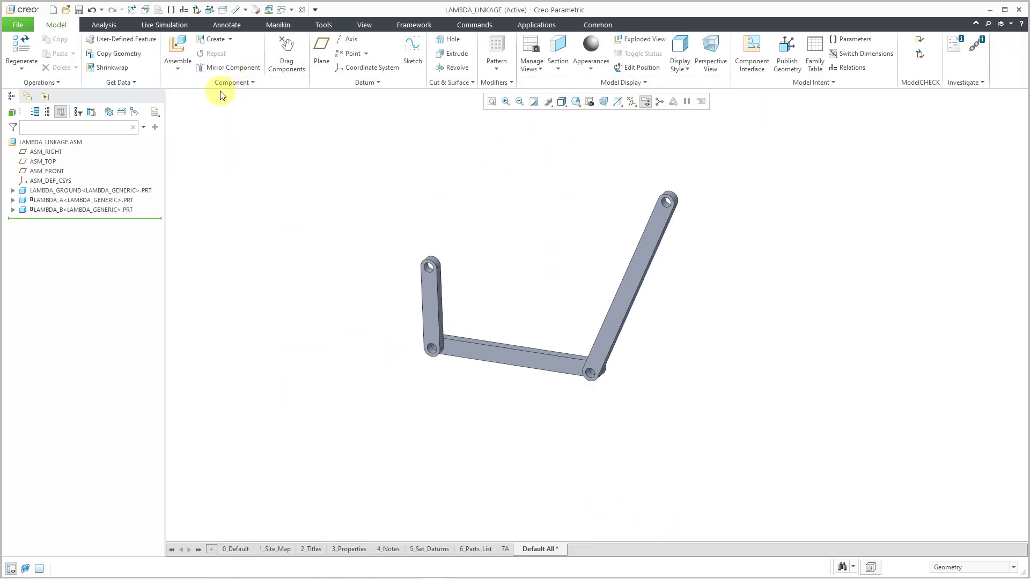
click(180, 56)
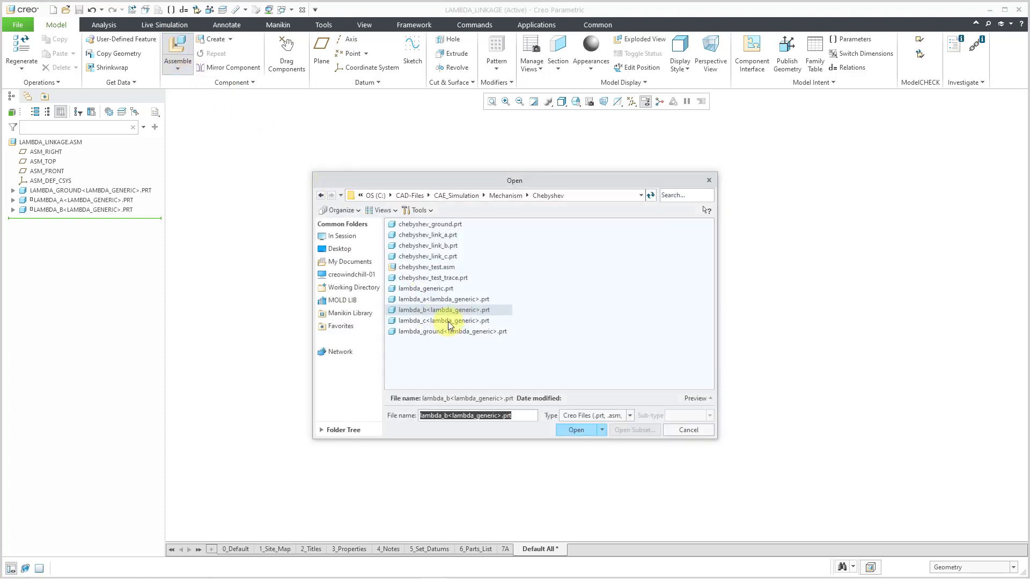
double_click(448, 322)
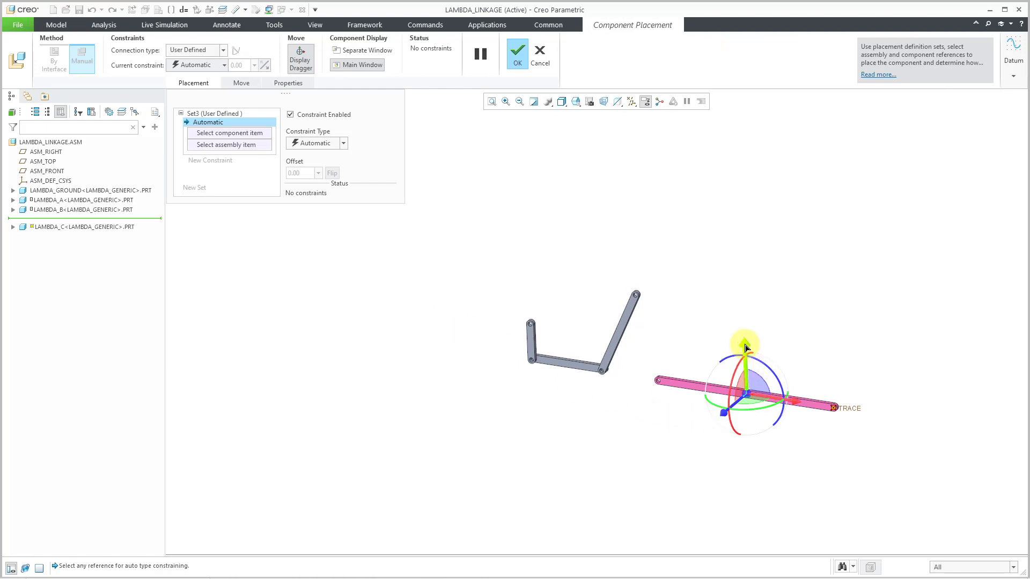
drag(747, 347, 741, 224)
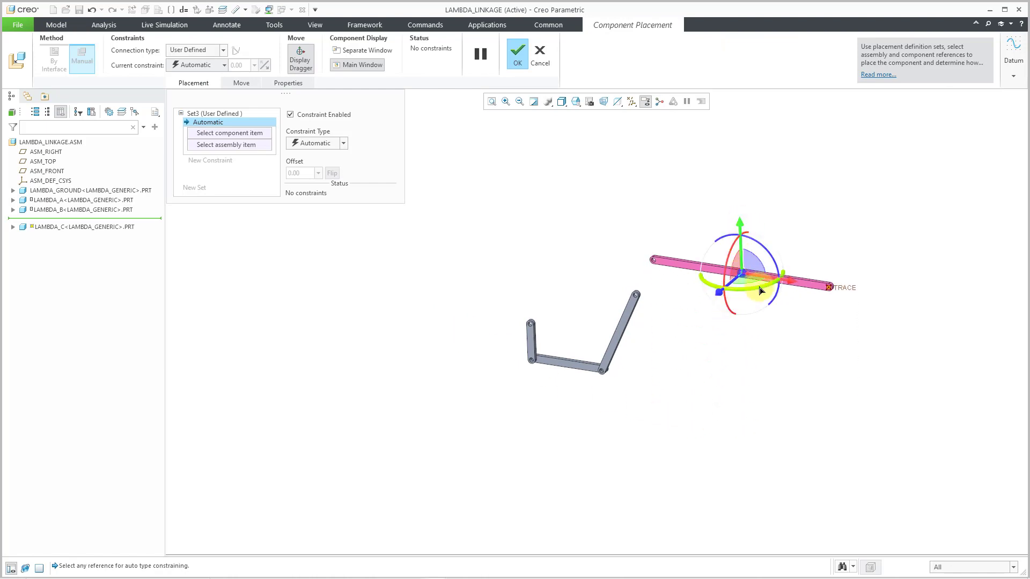
drag(784, 294, 639, 264)
scroll(592, 249, up, 5)
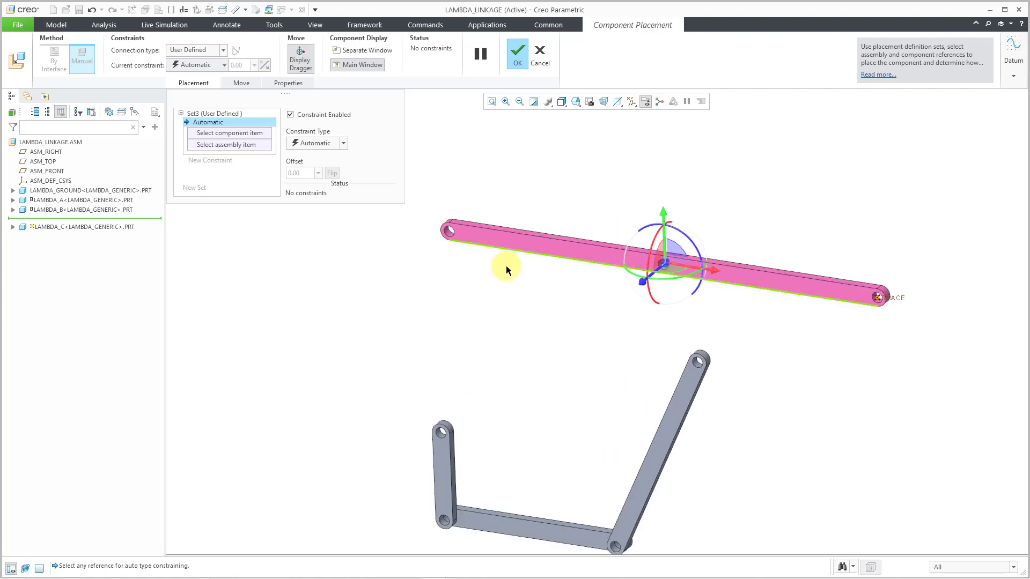
Pin LAMBDA_C's end hole to LAMBDA_A's upper hole with coincident faces, then swing it upward.
click(195, 49)
click(189, 82)
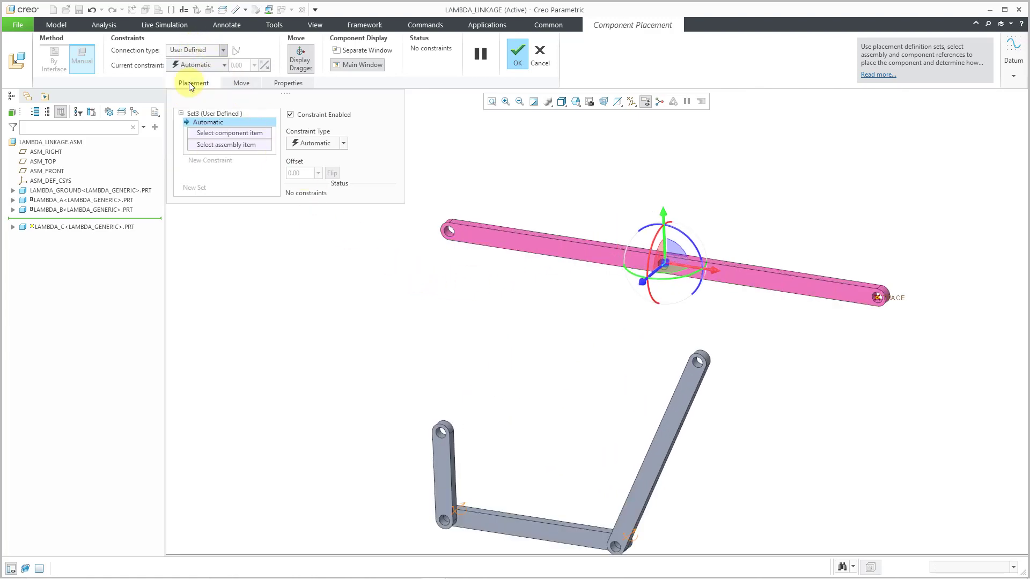
click(447, 233)
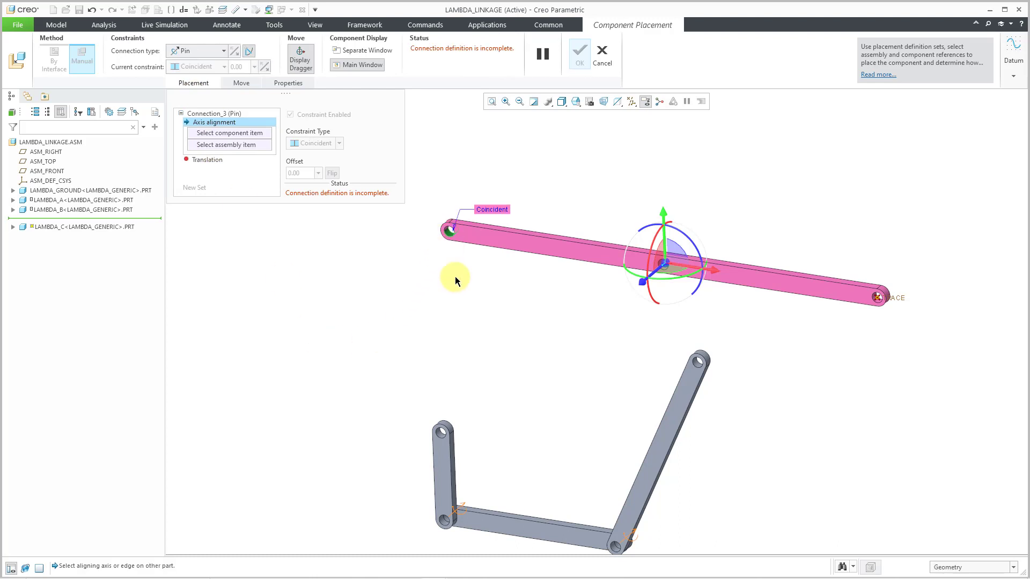
scroll(466, 425, up, 2)
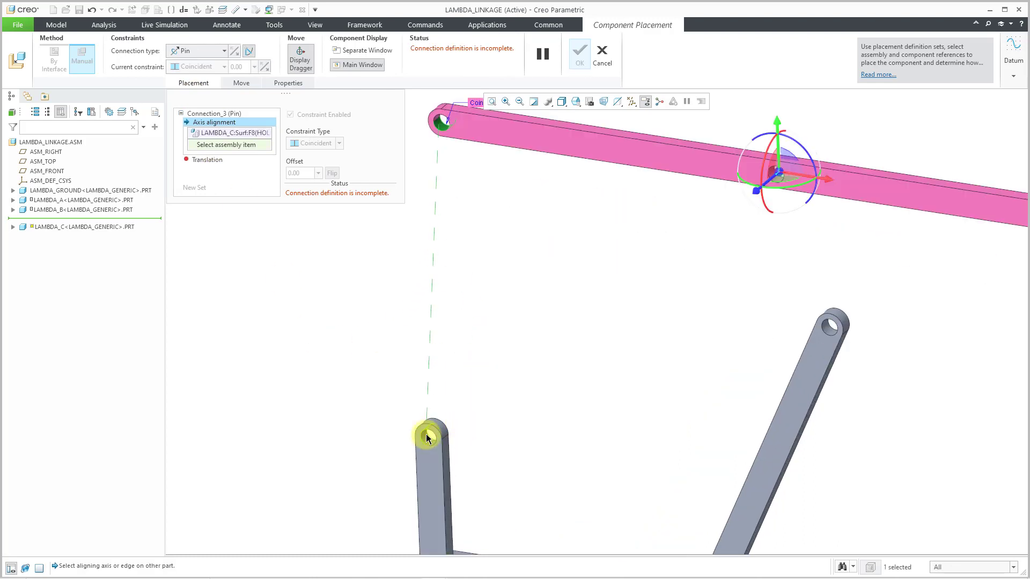
click(428, 439)
scroll(484, 330, down, 3)
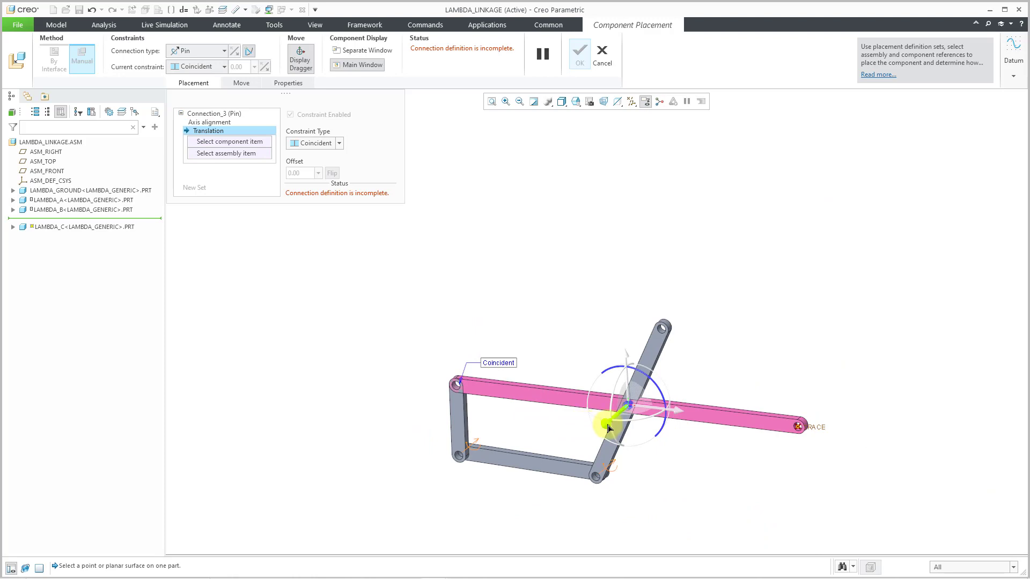
drag(608, 428, 587, 437)
scroll(449, 419, up, 3)
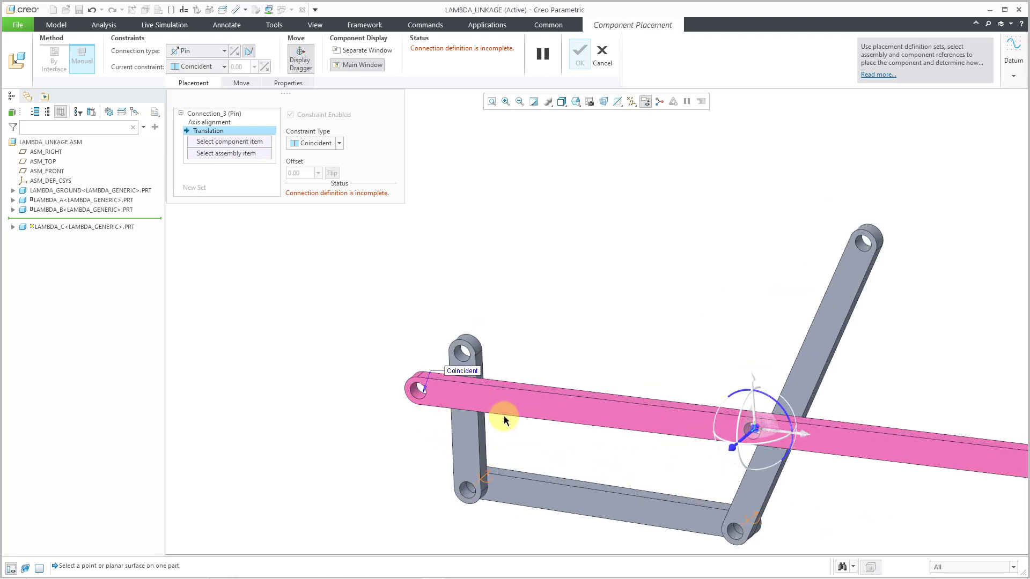
scroll(504, 417, up, 2)
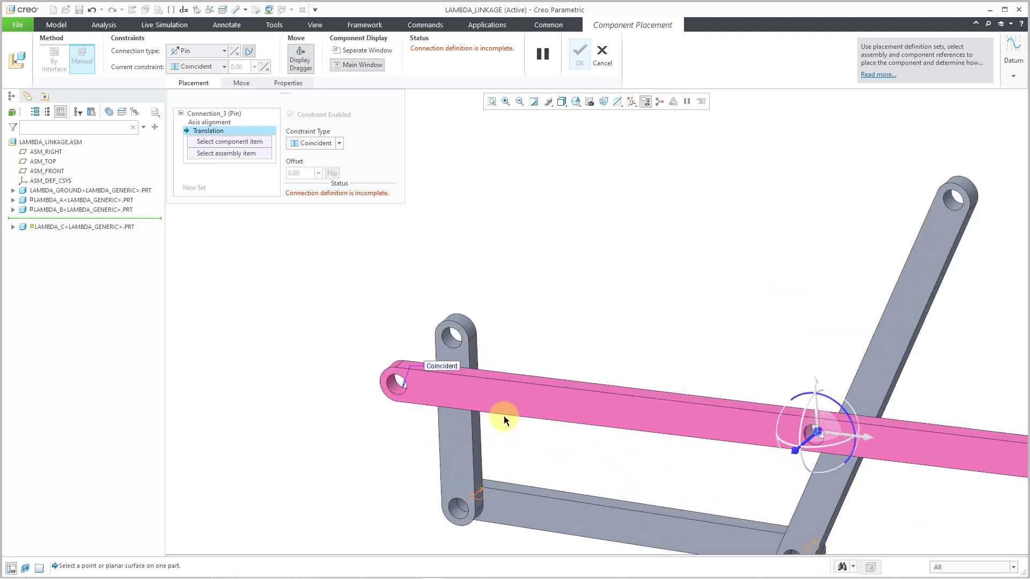
click(459, 429)
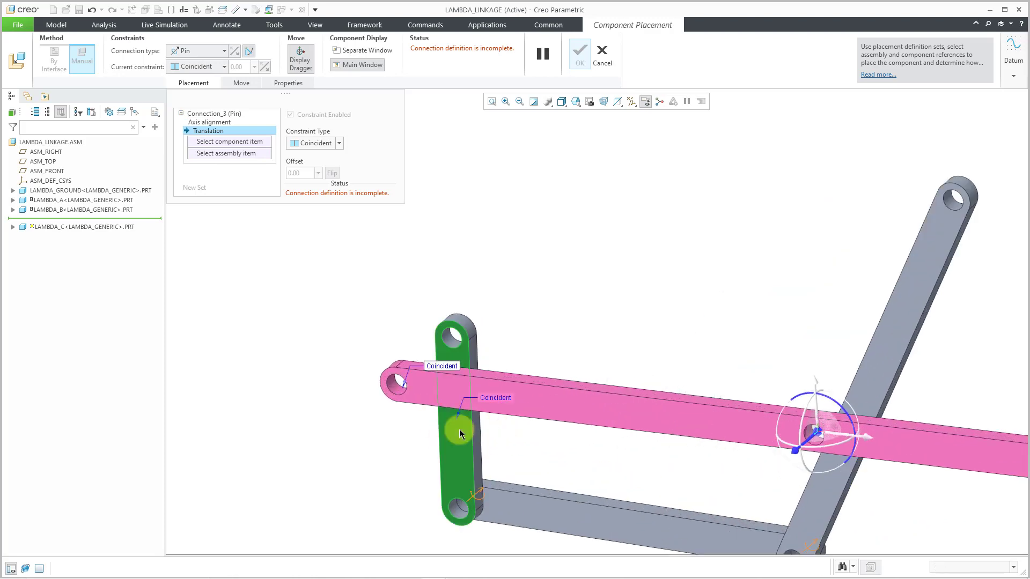
click(521, 397)
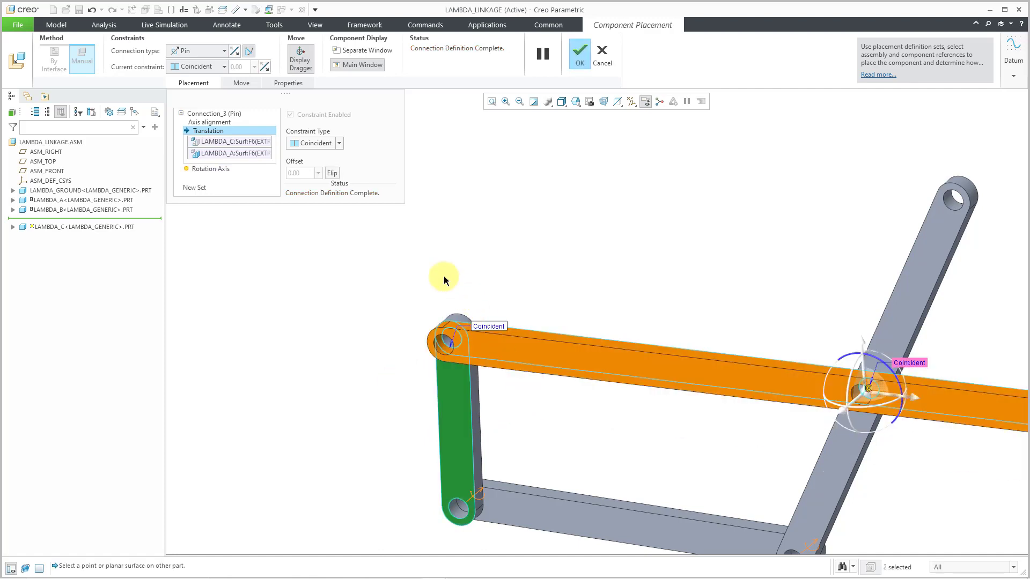
scroll(407, 247, down, 1)
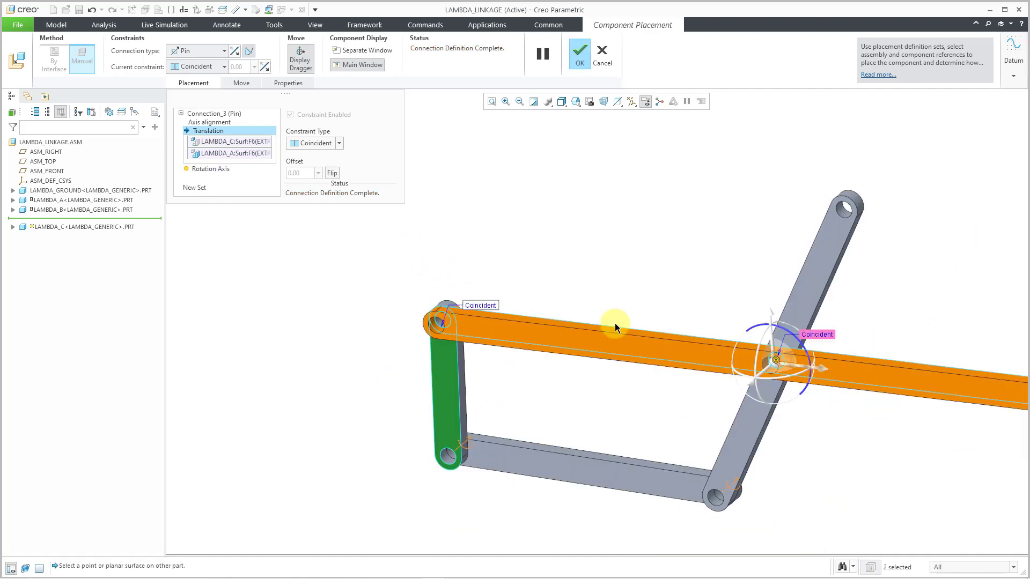
drag(779, 325, 759, 285)
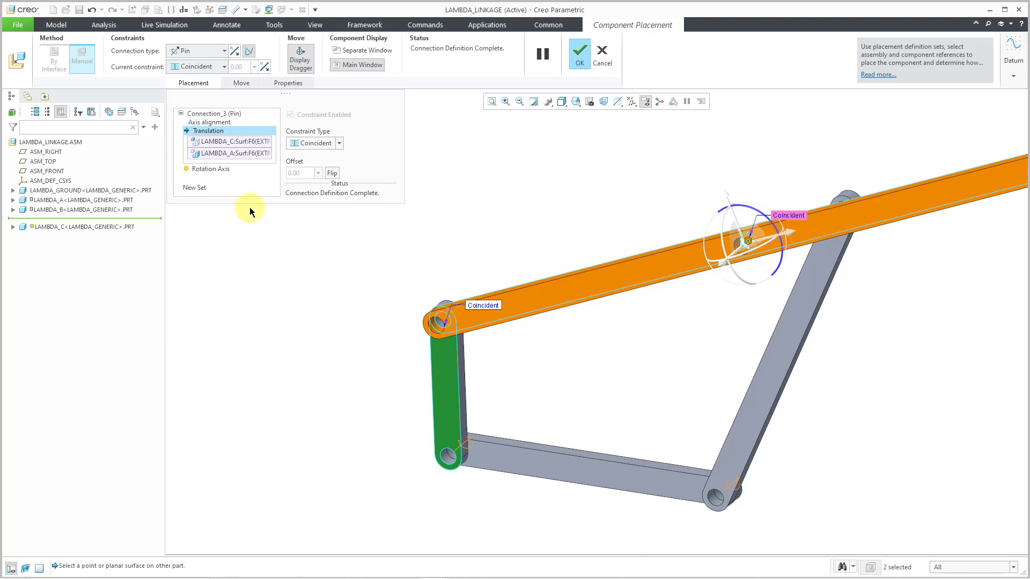
Add a Cylinder connection joining LAMBDA_C's middle hole to LAMBDA_B's top hole, and confirm placement.
click(194, 188)
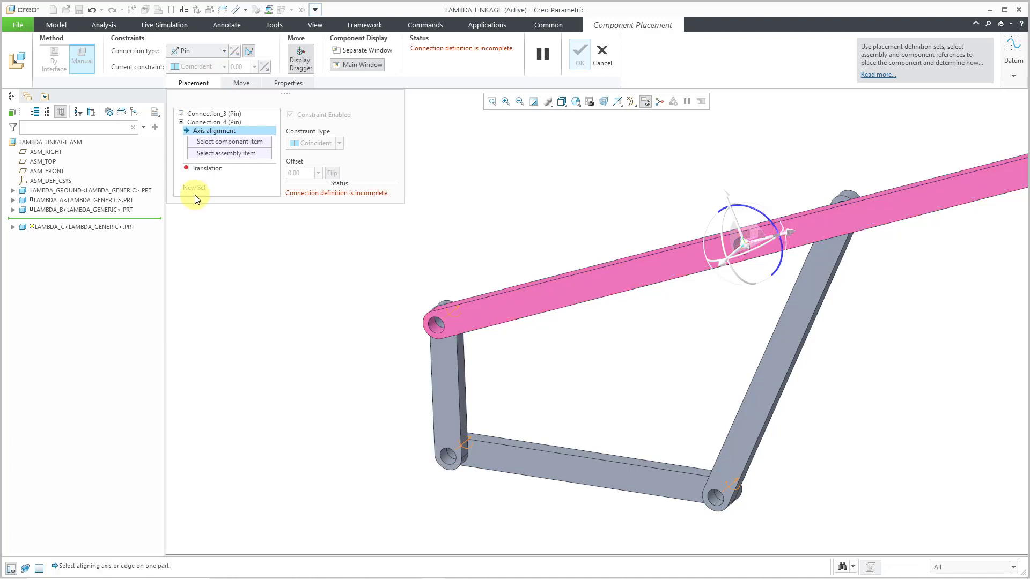
click(223, 51)
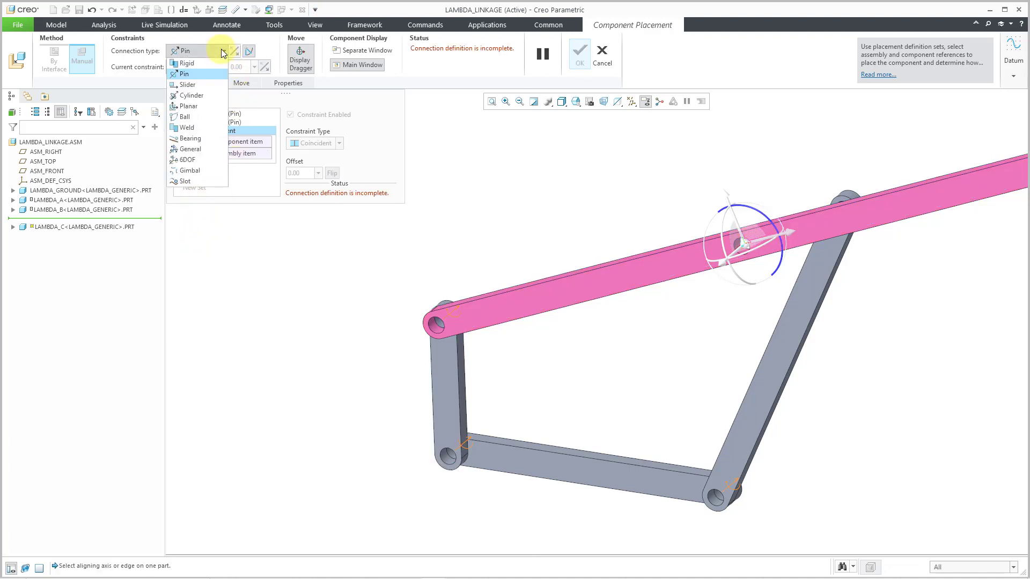
click(201, 96)
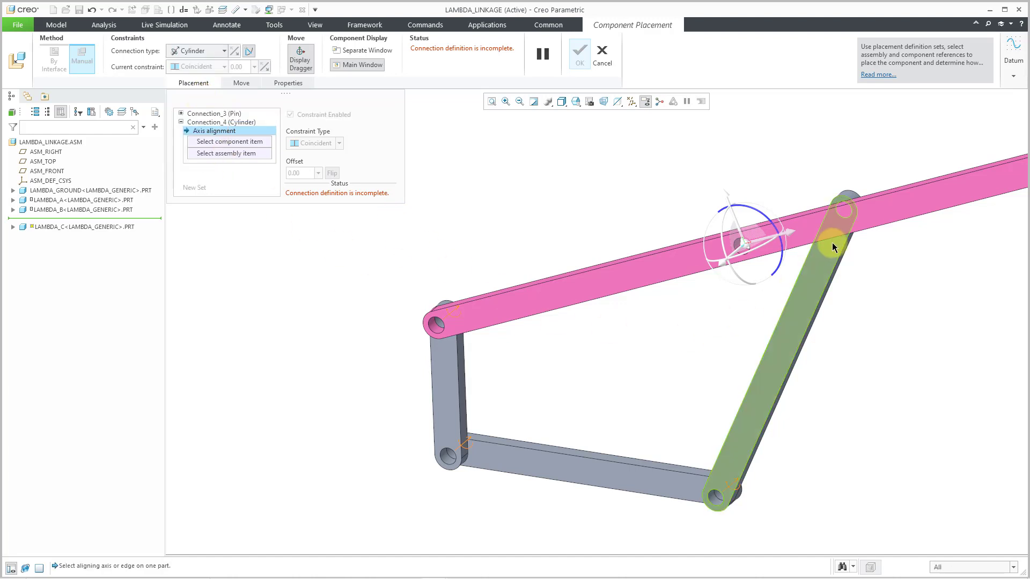
scroll(838, 237, up, 5)
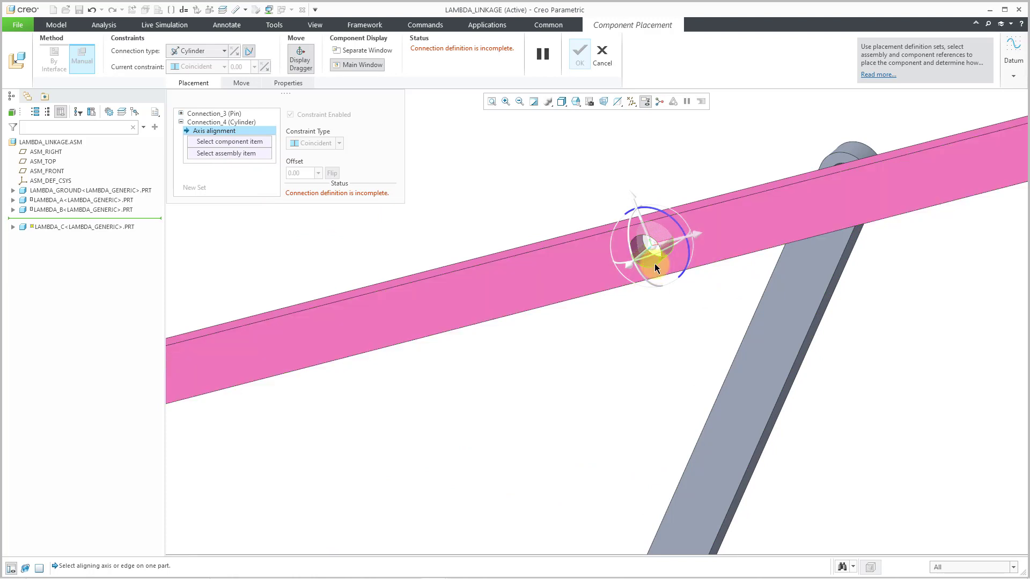
click(654, 263)
drag(676, 224, 680, 229)
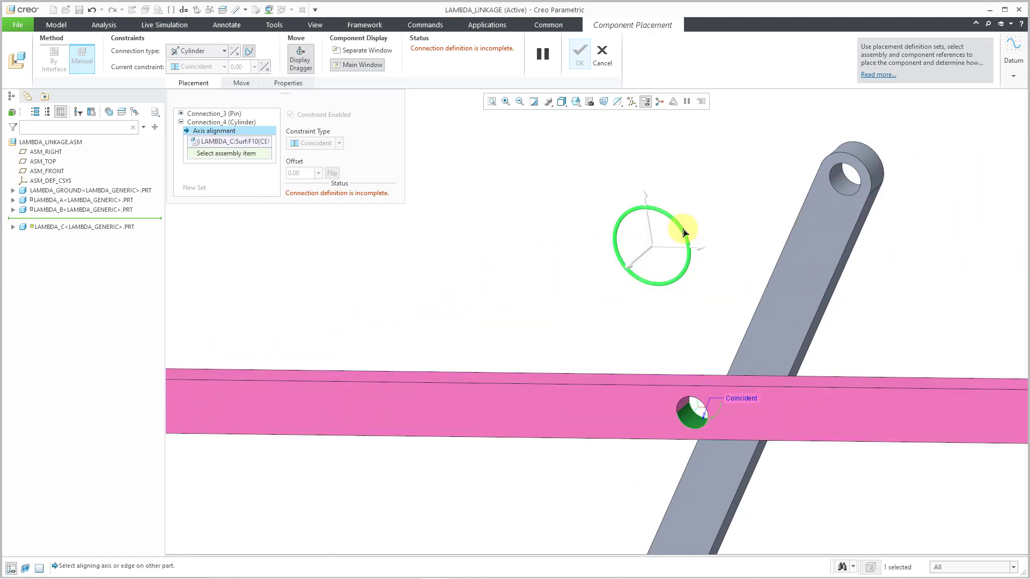
click(840, 189)
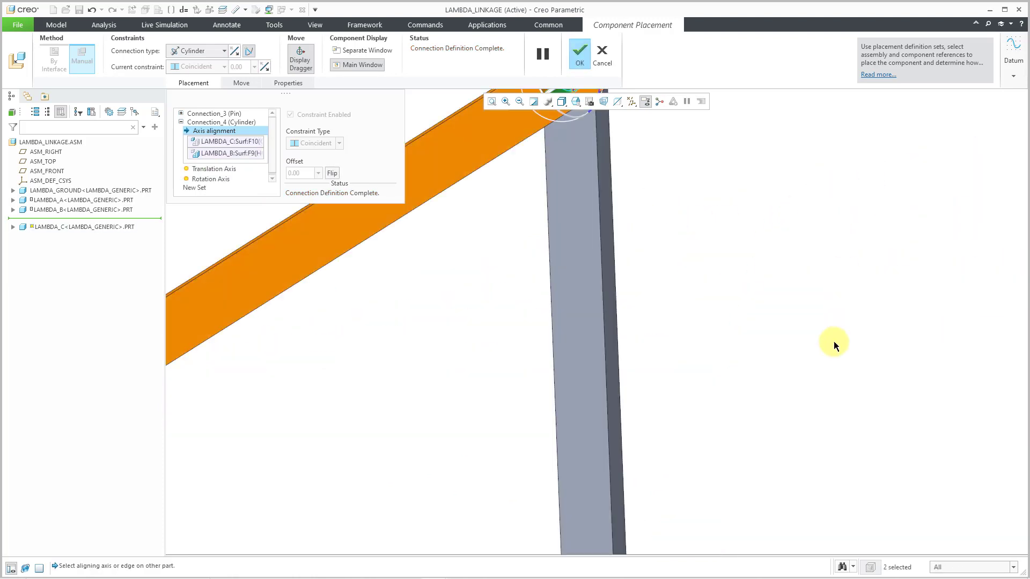
scroll(813, 393, down, 5)
scroll(522, 293, down, 3)
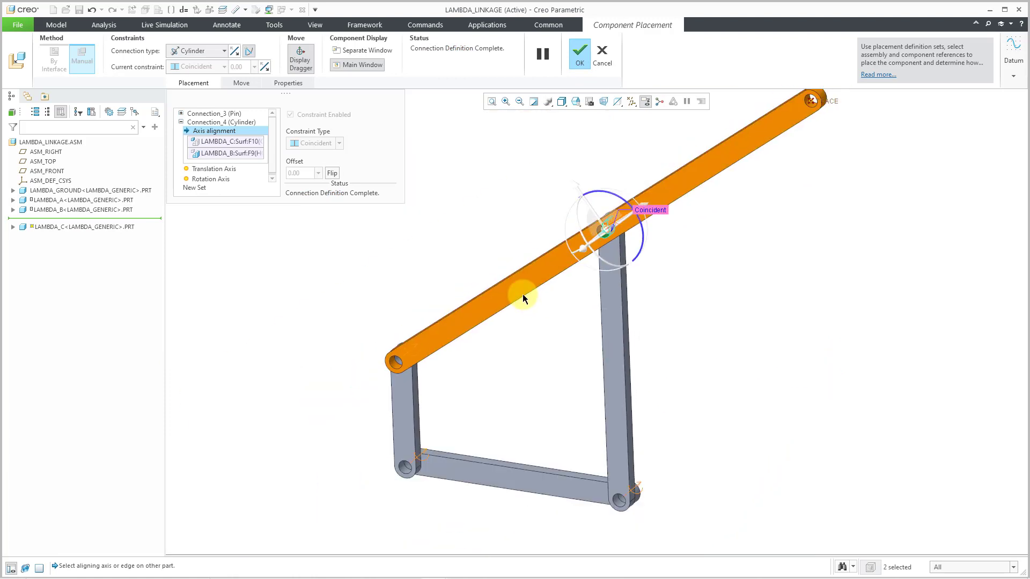
scroll(530, 292, down, 2)
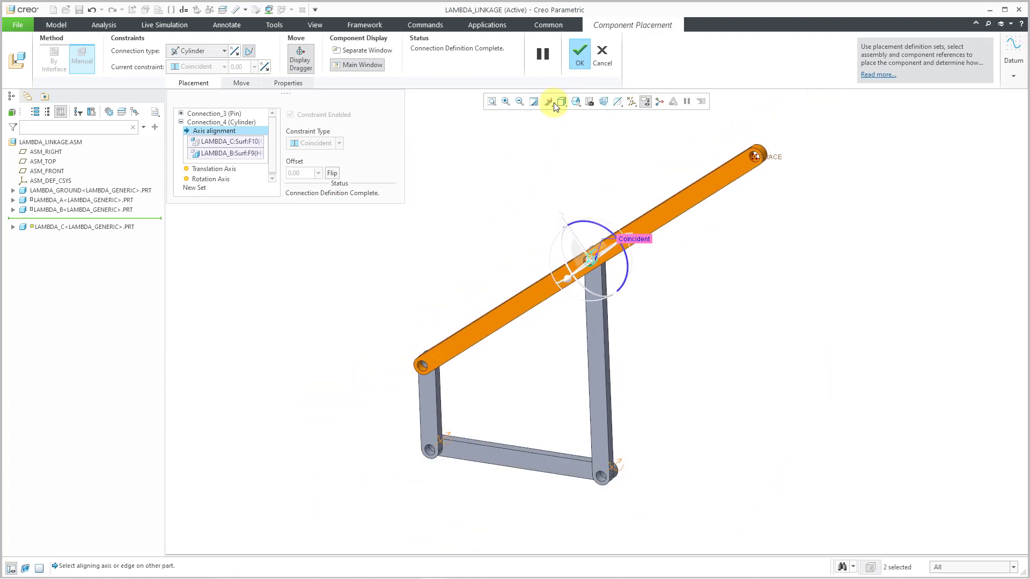
click(578, 60)
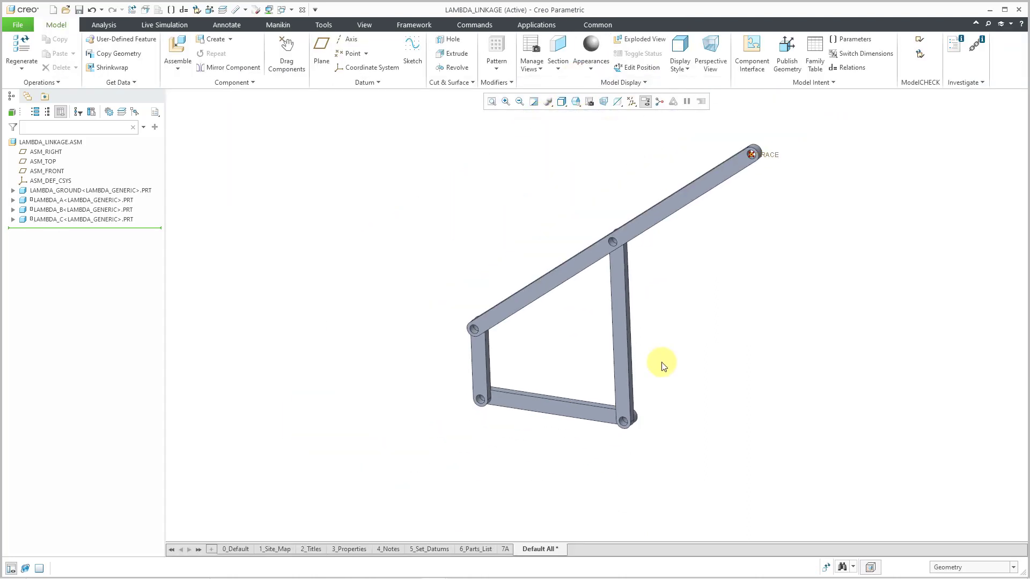
Create the part LAMBDA_TRACE in the assembly and fix it with a Default constraint.
shift+middle_drag(661, 357, 642, 381)
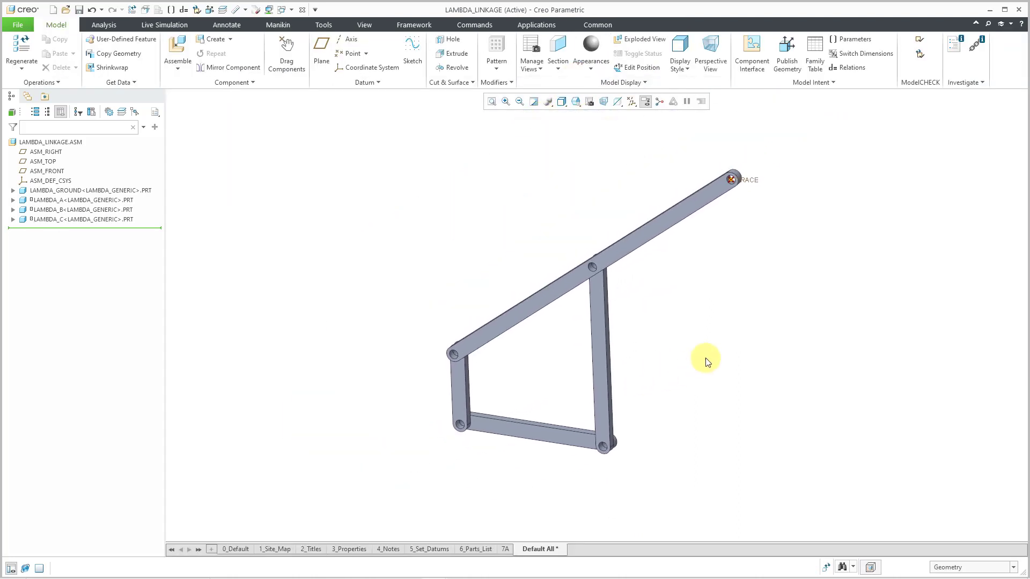
click(213, 39)
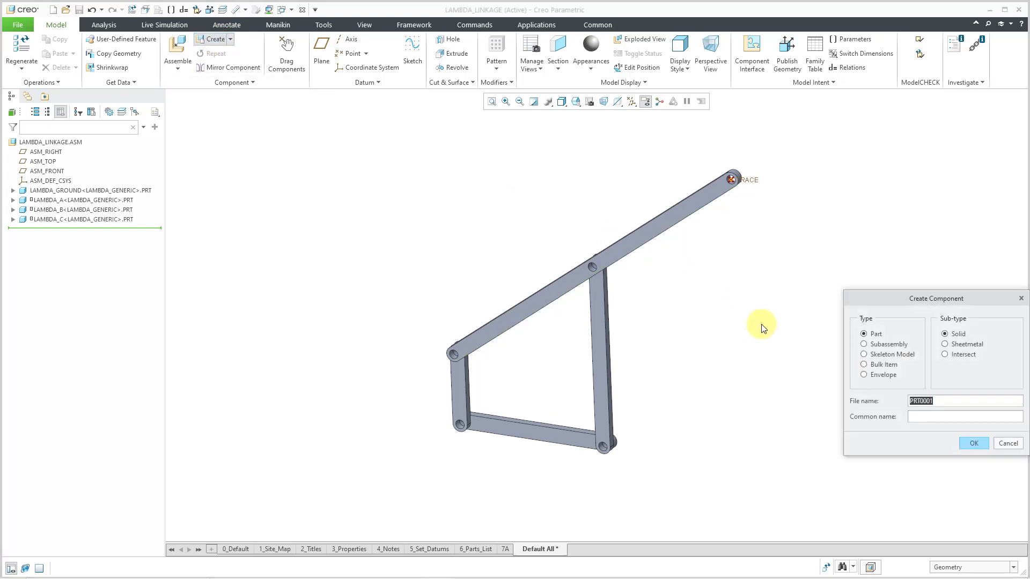
text(LAMBDA_TRACE)
click(973, 443)
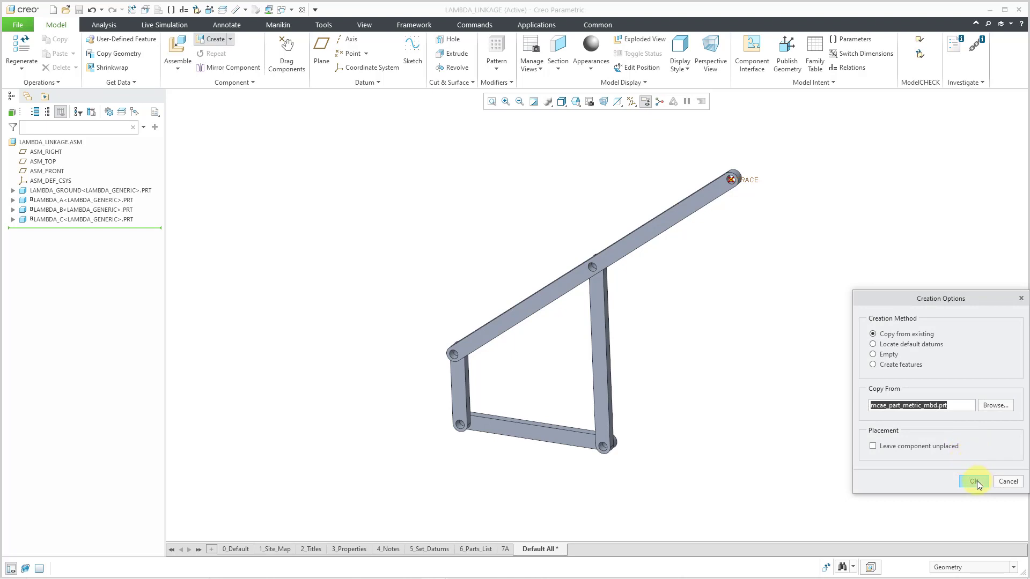
click(975, 481)
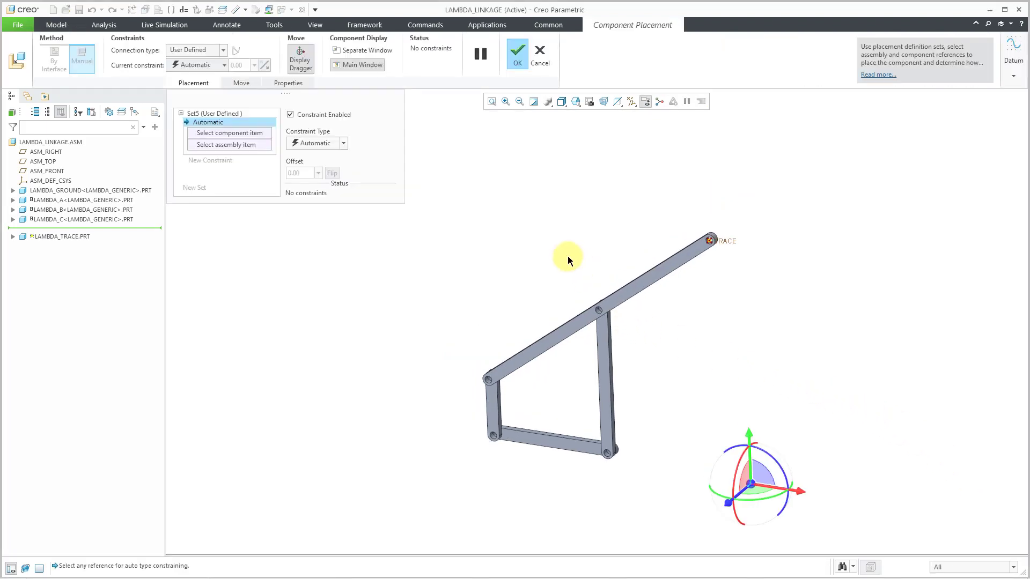
right_click(555, 246)
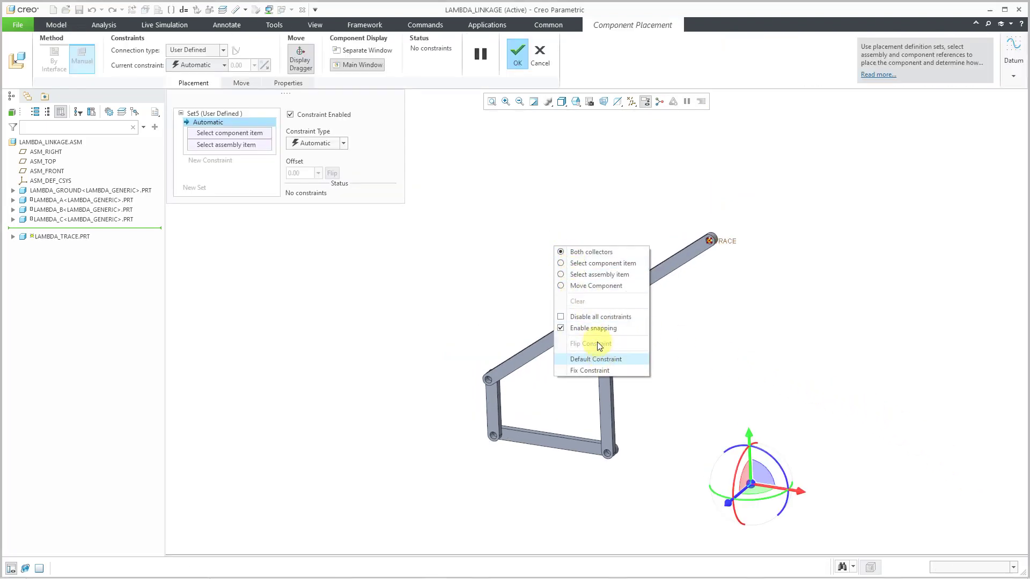
click(601, 356)
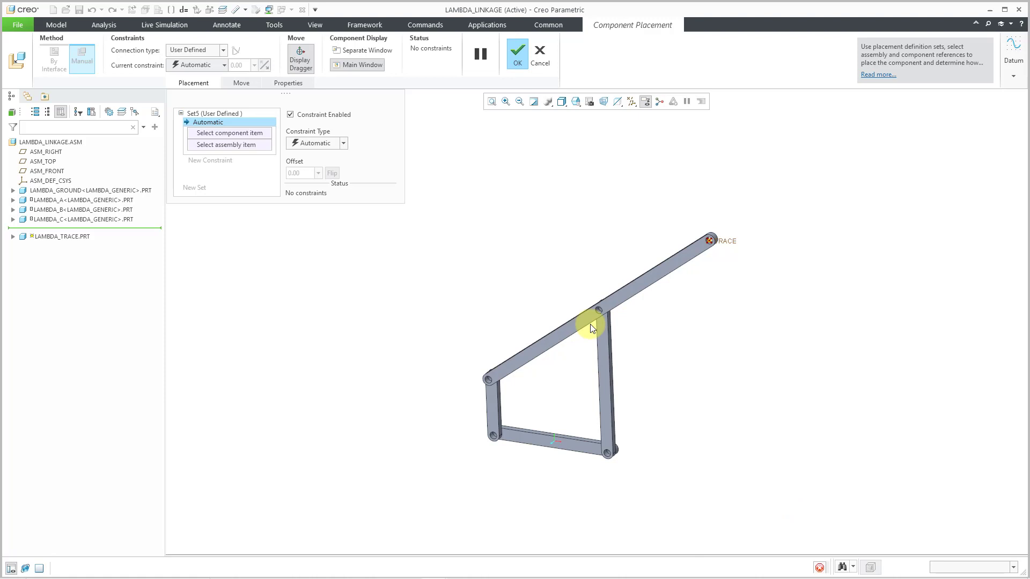
click(526, 61)
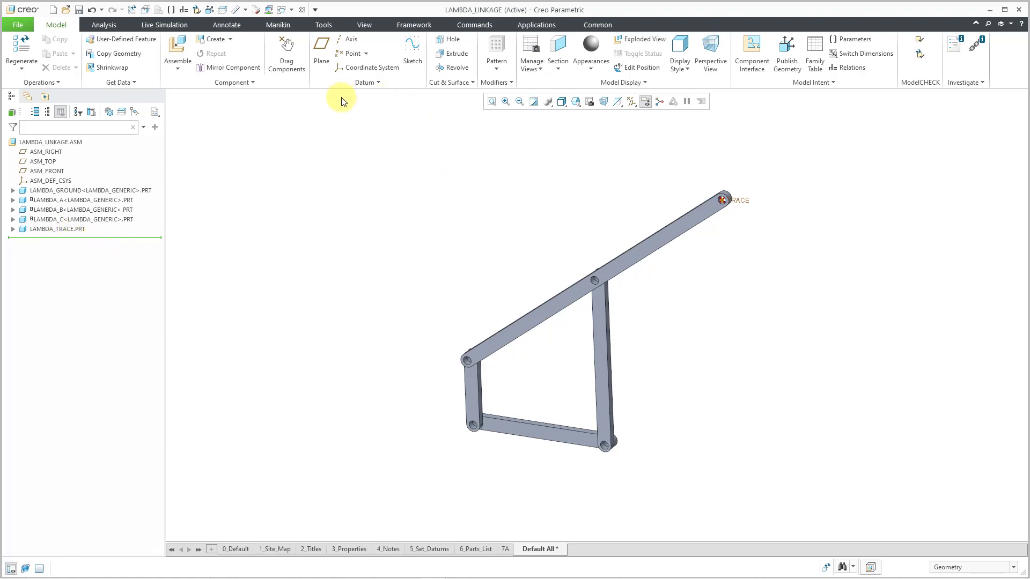
In Mechanism, add servo Motor 1 on the lower-left pin, driving angular velocity at 90 deg/sec.
click(521, 26)
click(205, 54)
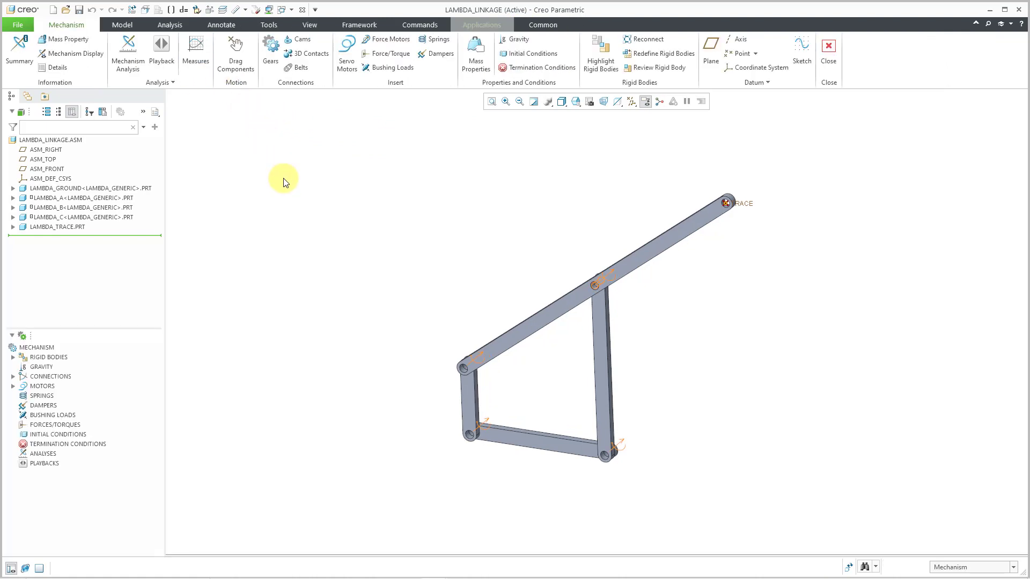
click(488, 417)
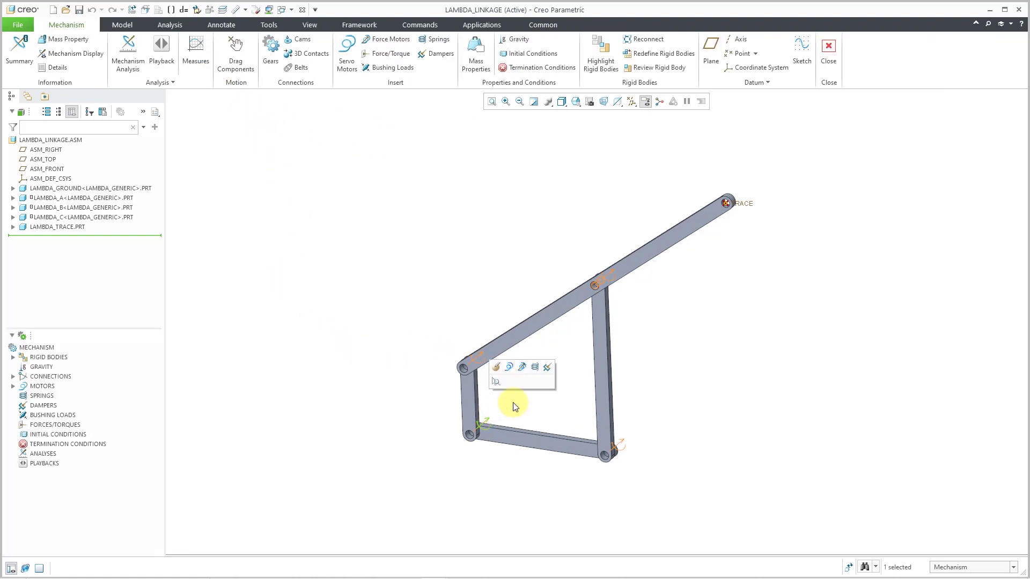
click(509, 368)
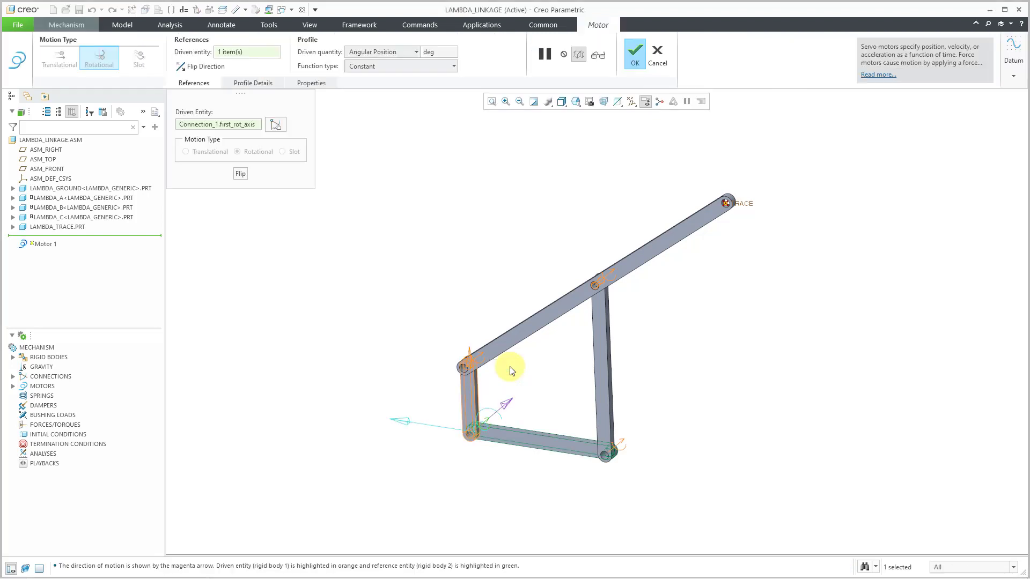
click(389, 53)
click(391, 73)
click(262, 83)
double_click(287, 219)
text(90)
key(Return)
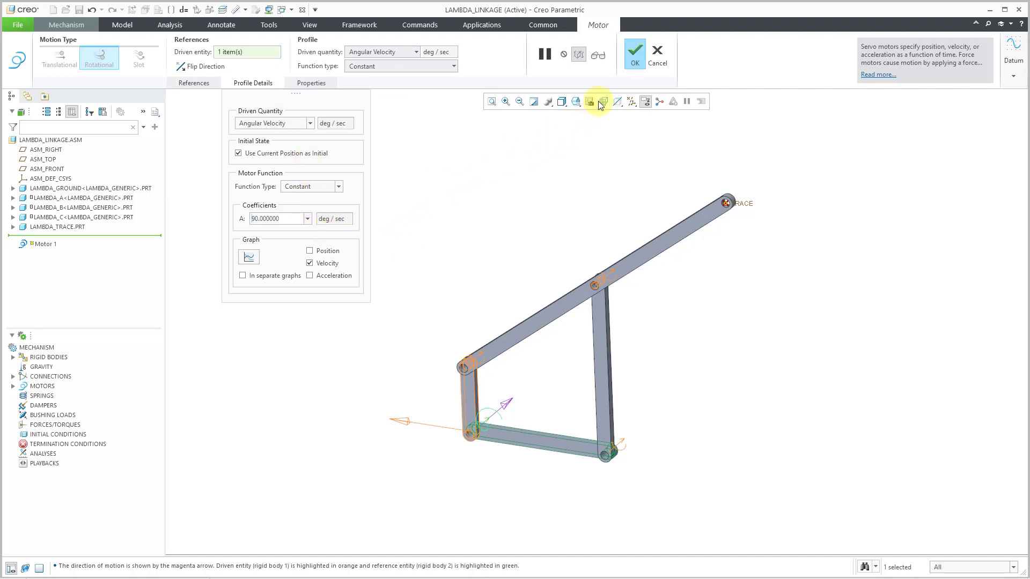
click(631, 53)
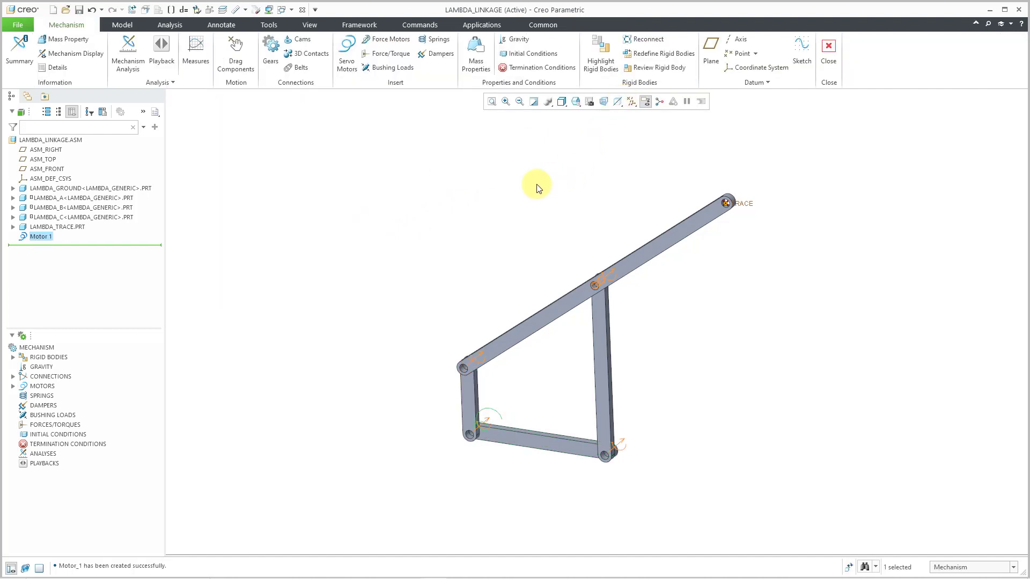
Define the Kinematic analysis LAMBDA with End Time 4 and Frame rate 100.
click(47, 455)
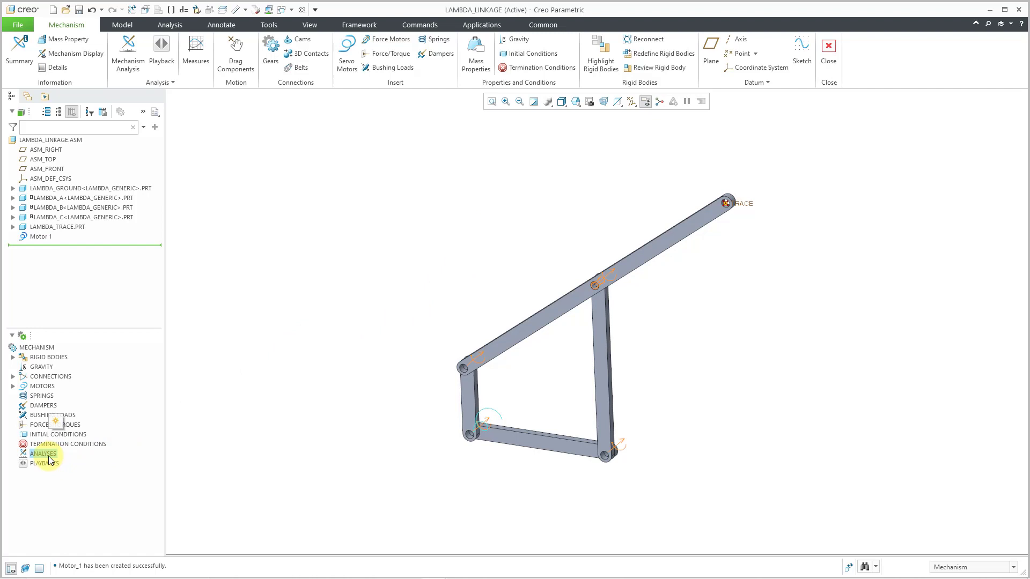
click(57, 424)
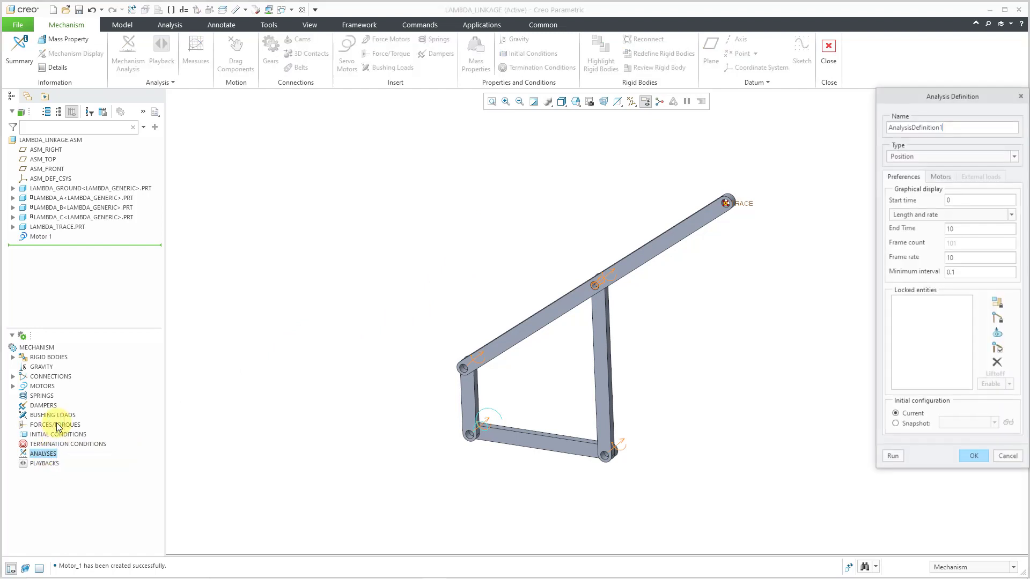
drag(957, 125, 861, 122)
text(LAMBDA)
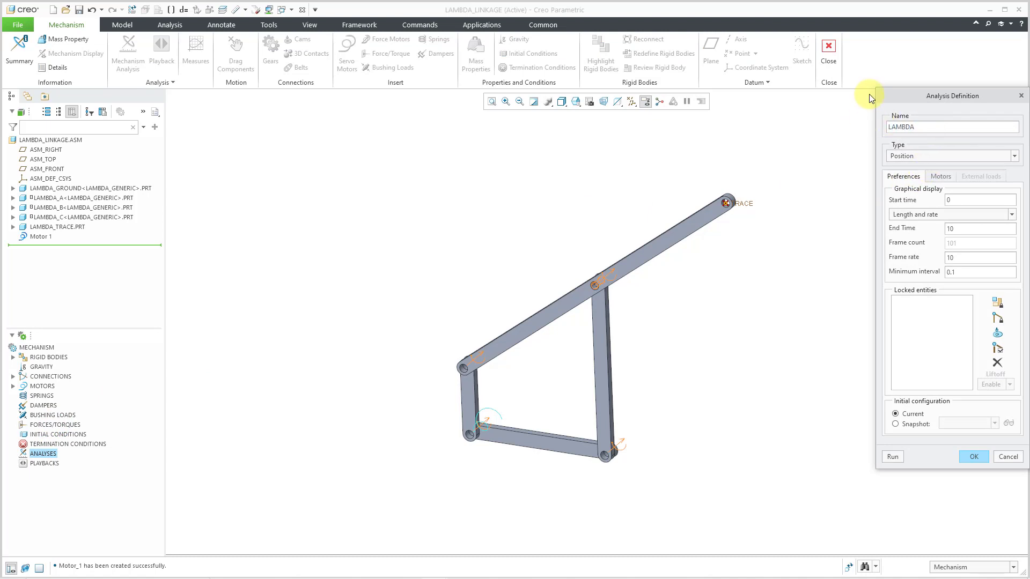
click(941, 157)
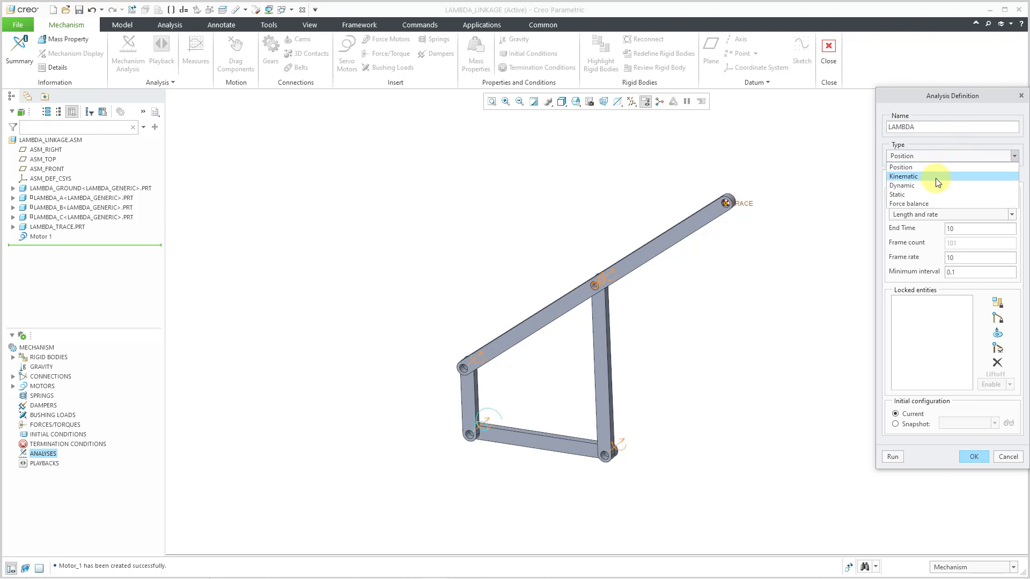
click(935, 177)
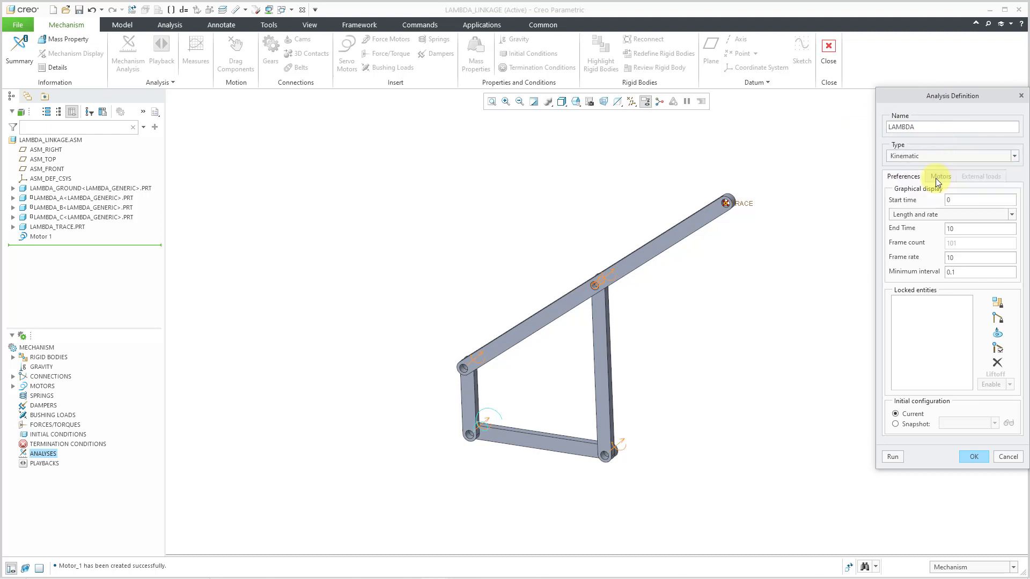
double_click(973, 229)
text(4)
double_click(969, 257)
text(100)
click(974, 457)
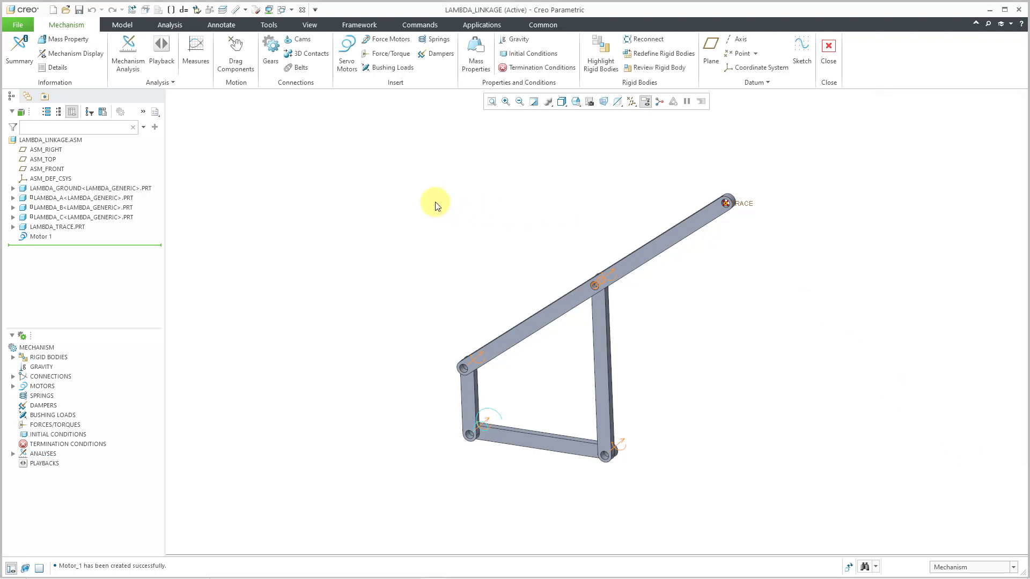
Take a drag snapshot of the current linkage pose and name it START.
click(241, 64)
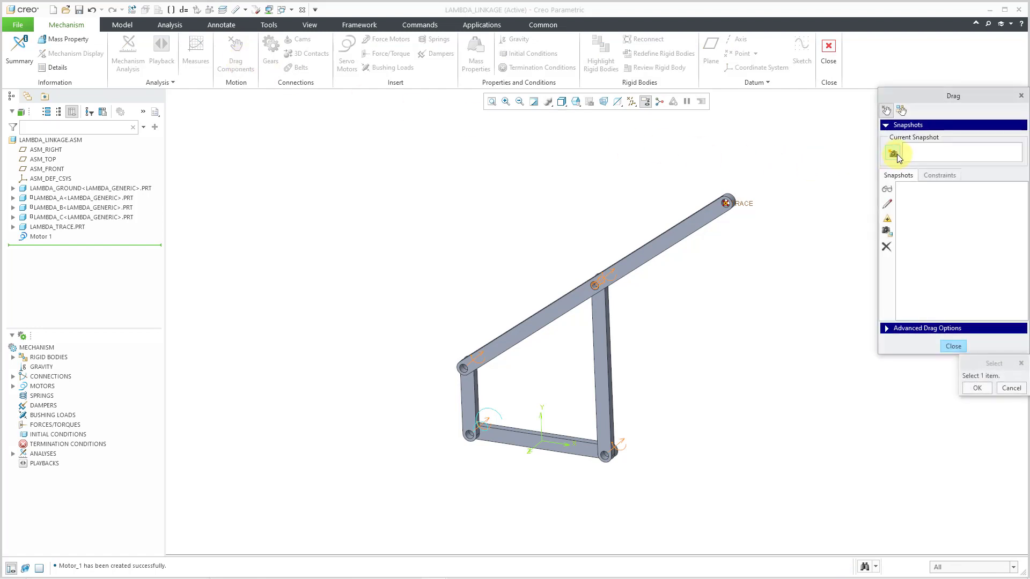
click(893, 155)
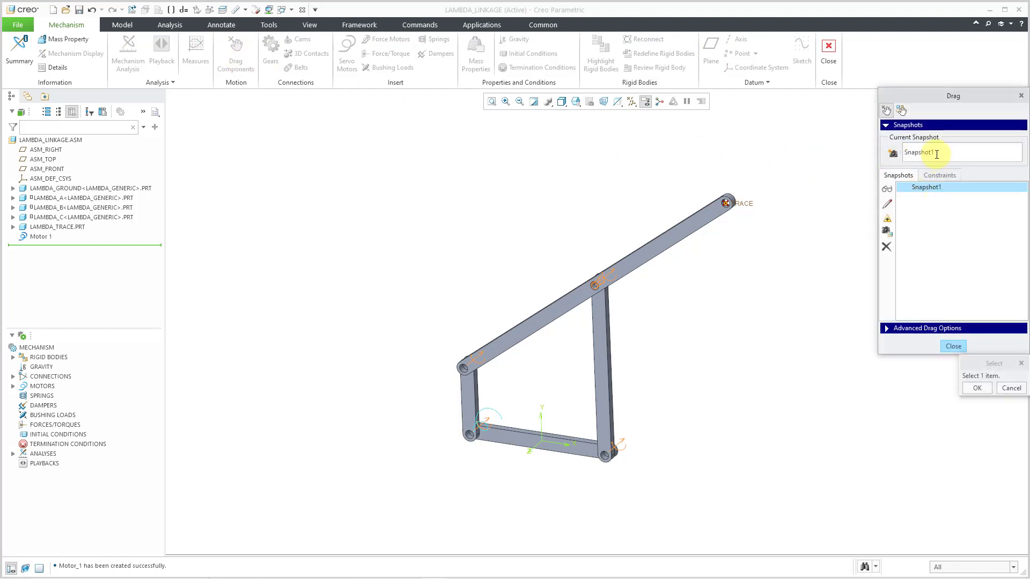
double_click(937, 153)
text(START)
key(Return)
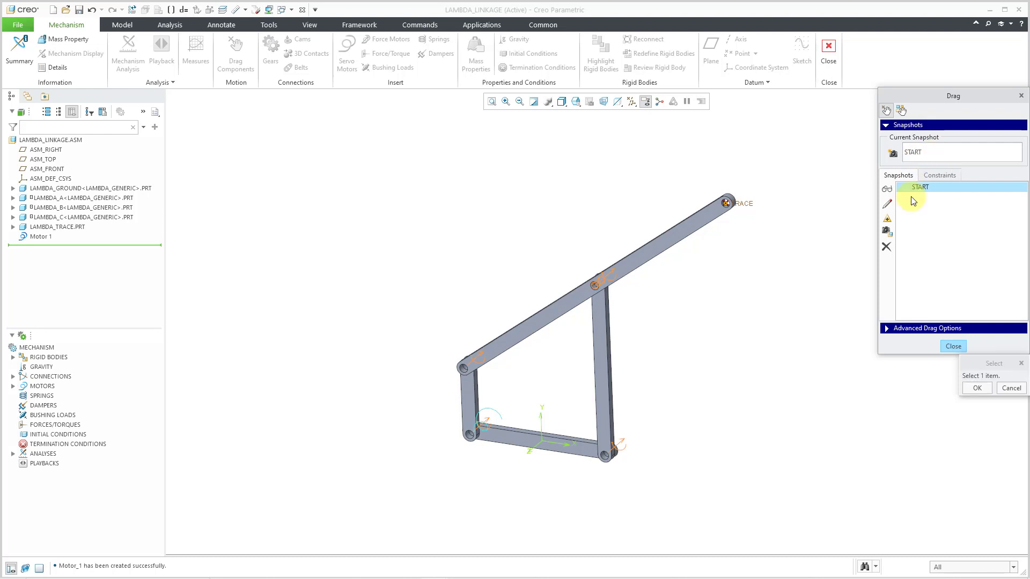
click(951, 346)
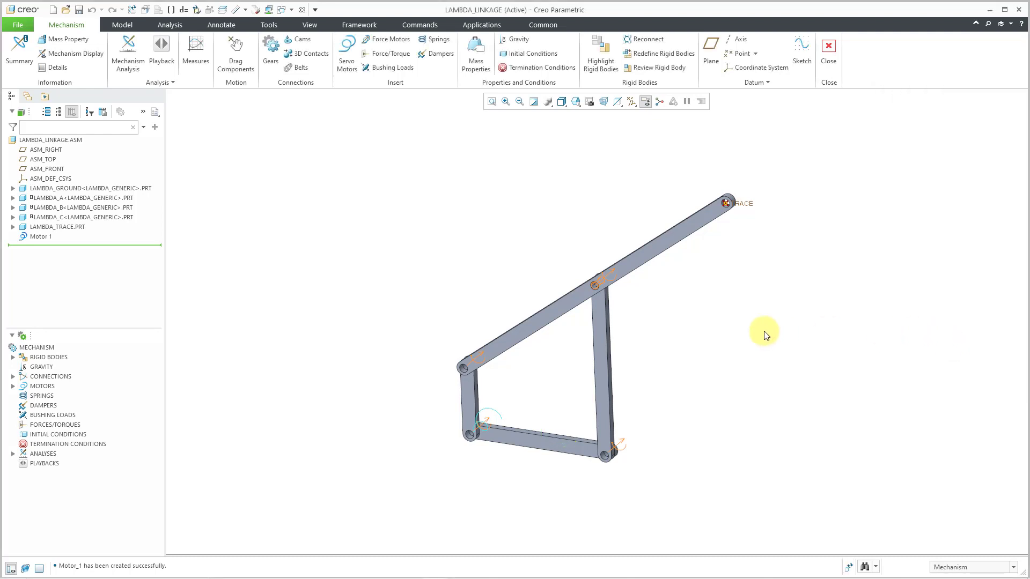
Edit LAMBDA (KINEMATICS) to start from snapshot START, run it and accept.
click(13, 454)
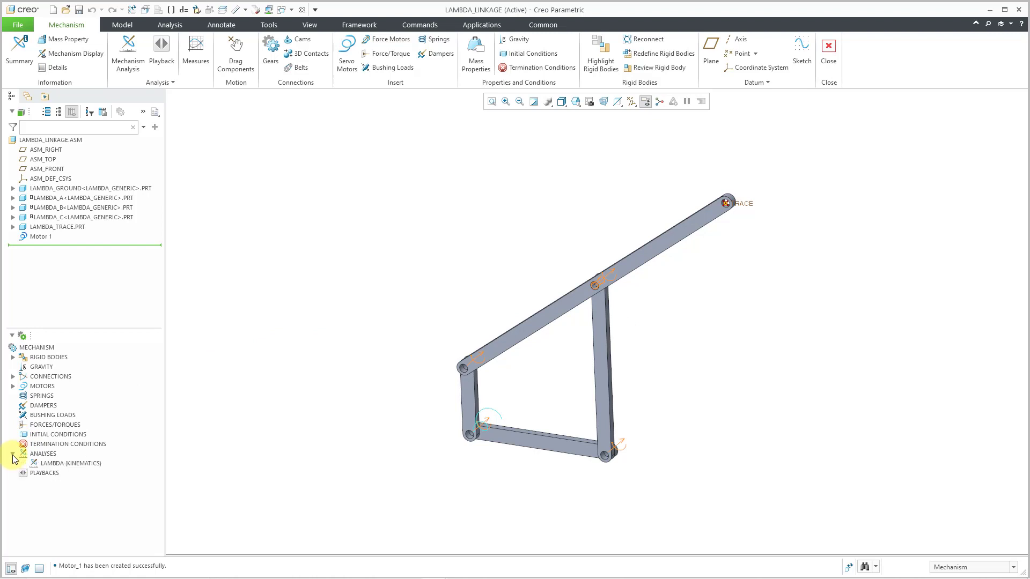
click(63, 464)
click(83, 427)
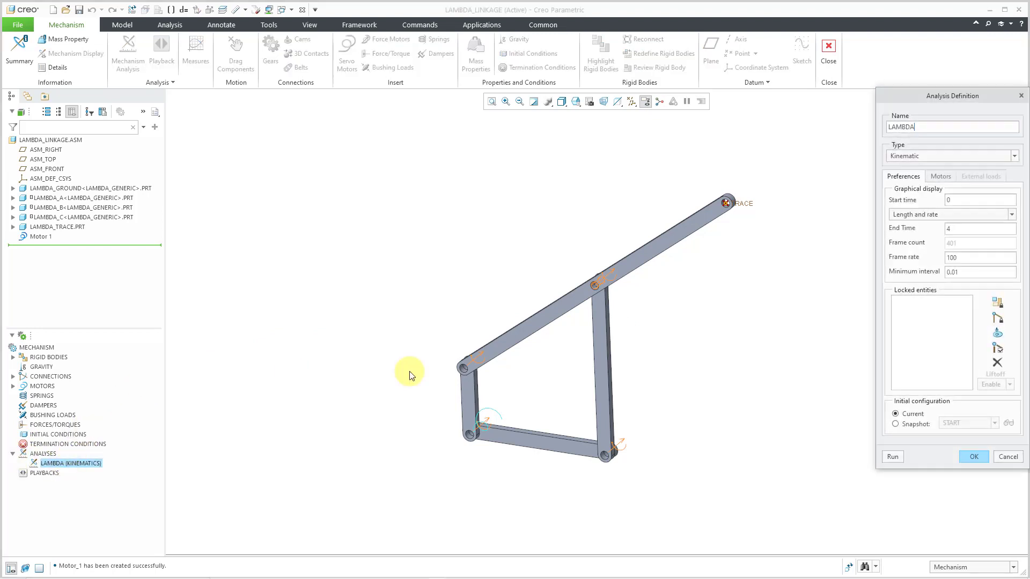
click(896, 425)
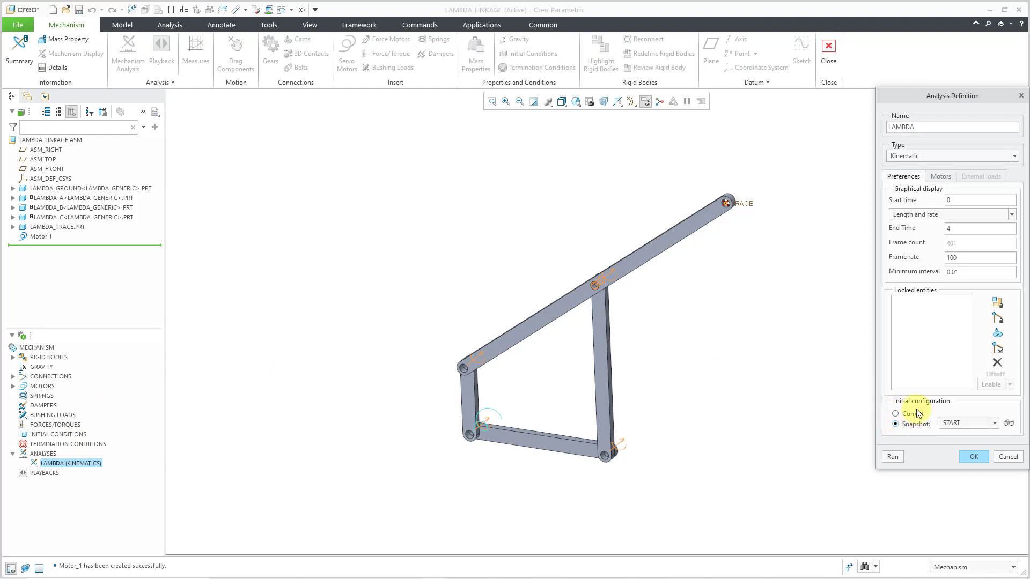
click(893, 457)
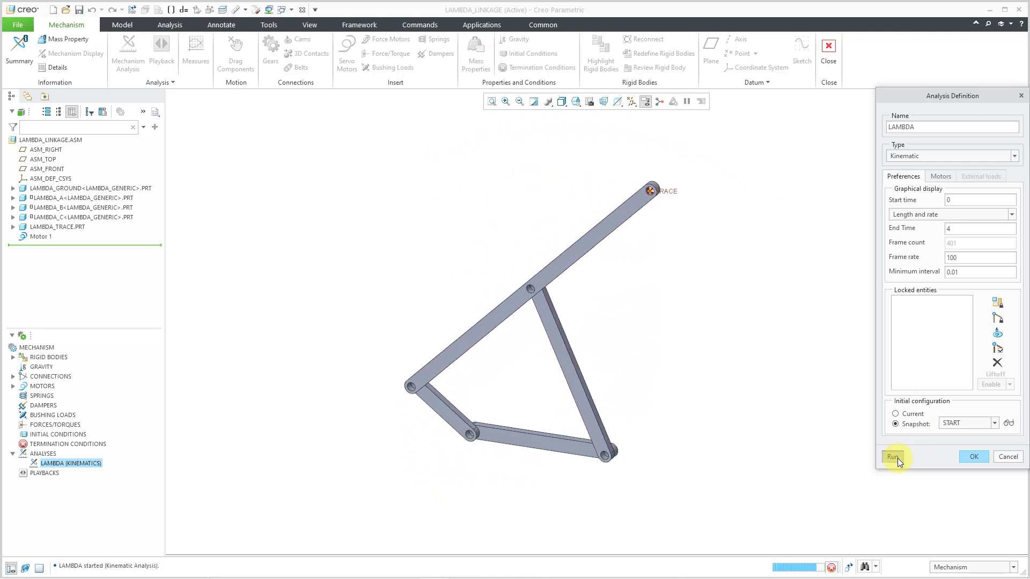
click(973, 457)
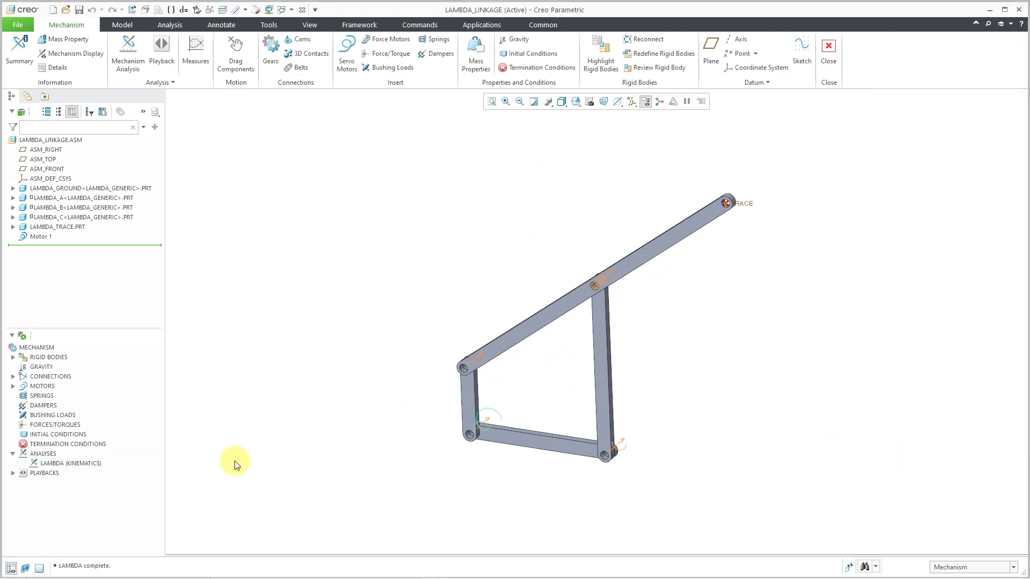
Save the LAMBDA playback results to the file LAMBDA.pbk.
click(12, 473)
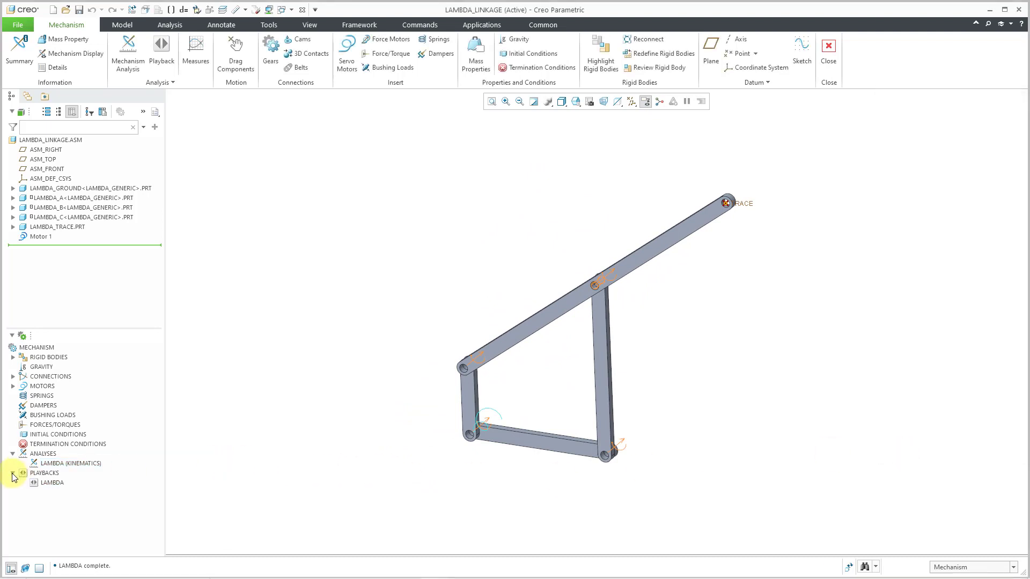
click(53, 484)
click(72, 452)
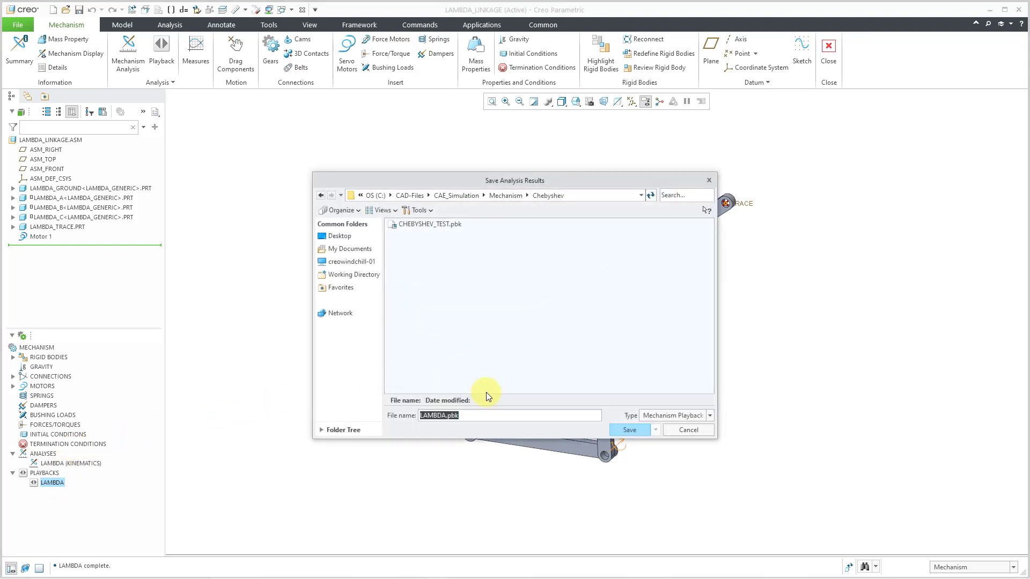
click(633, 428)
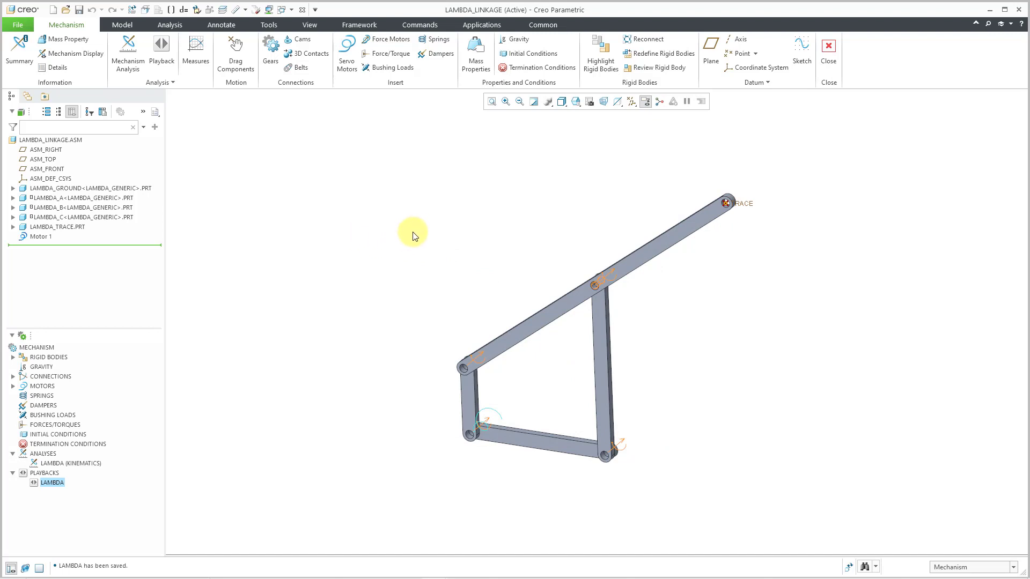
shift+middle_drag(411, 238, 395, 261)
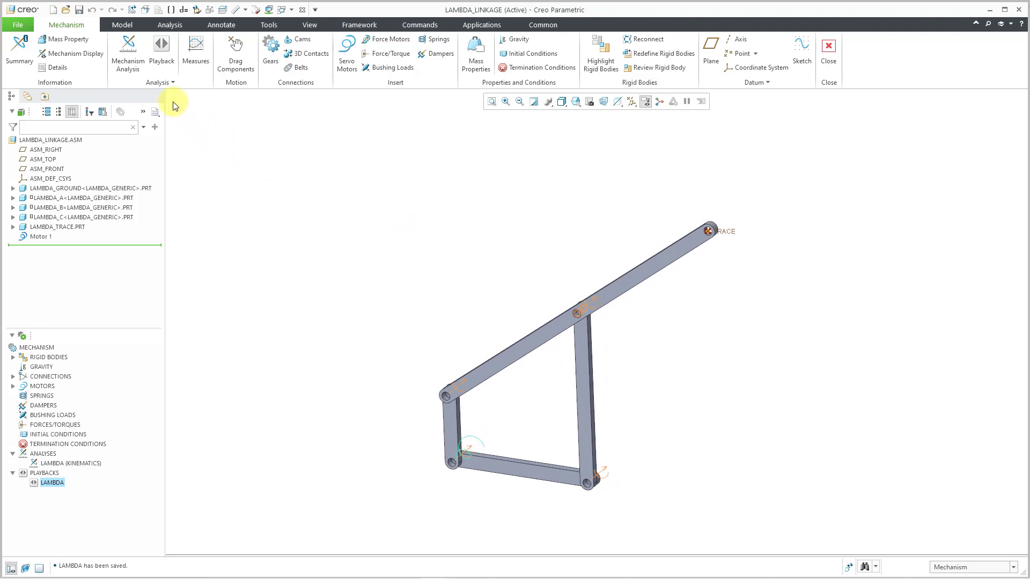
Create a 2D trace curve of the TRACE point on paper part LAMBDA_TRACE.PRT from the LAMBDA results.
click(165, 86)
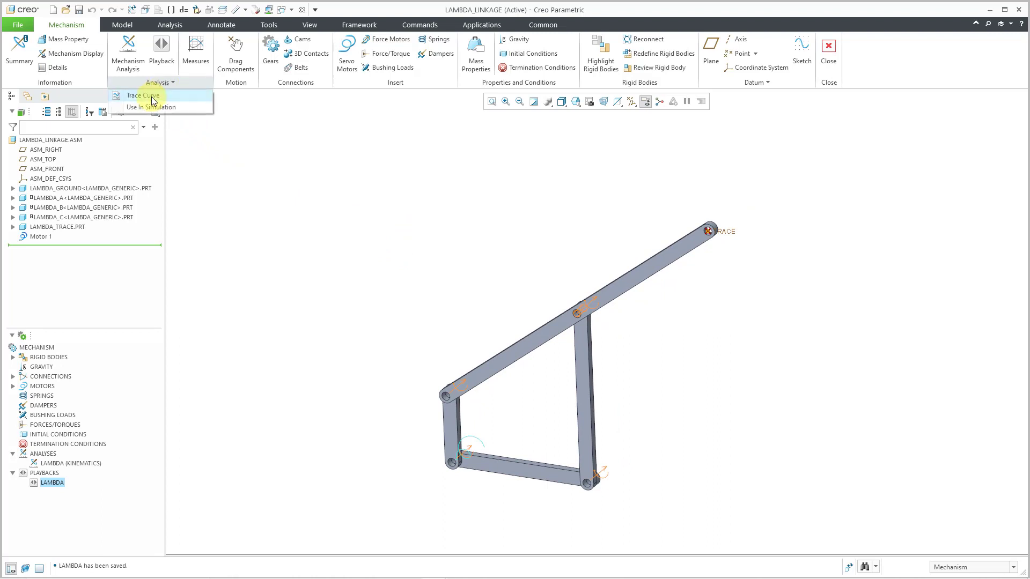
click(143, 96)
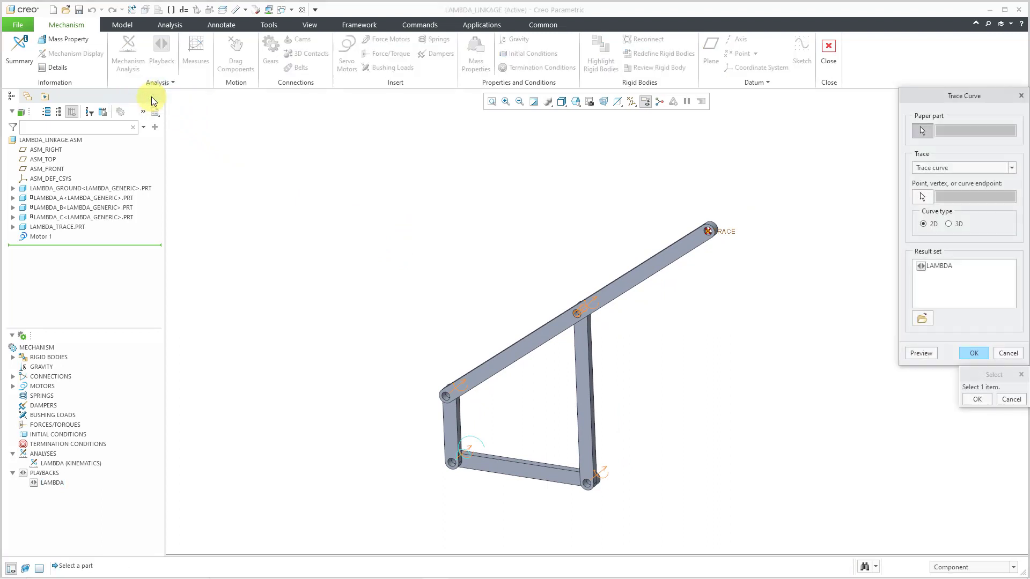
click(69, 227)
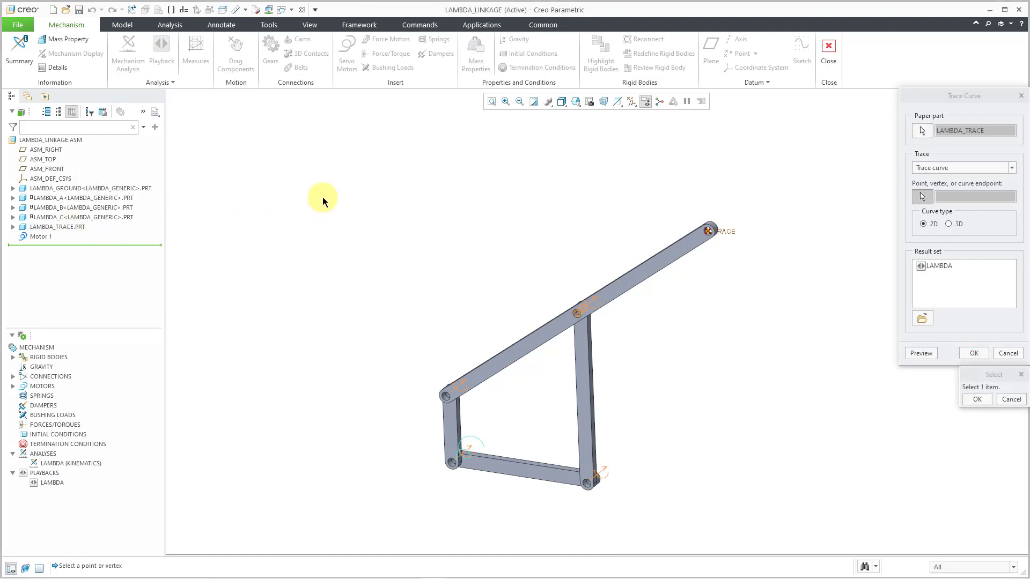
click(733, 232)
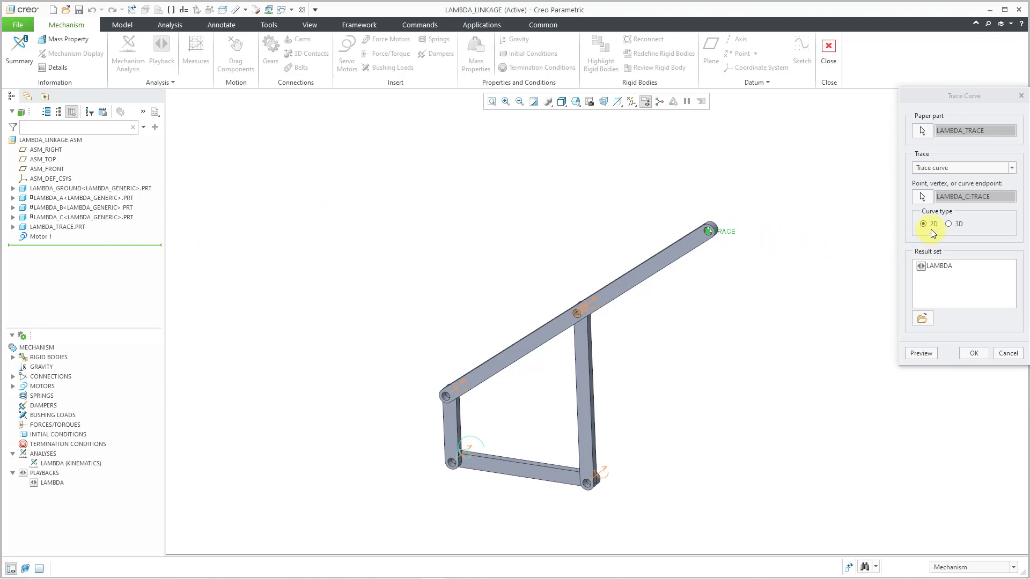
click(938, 267)
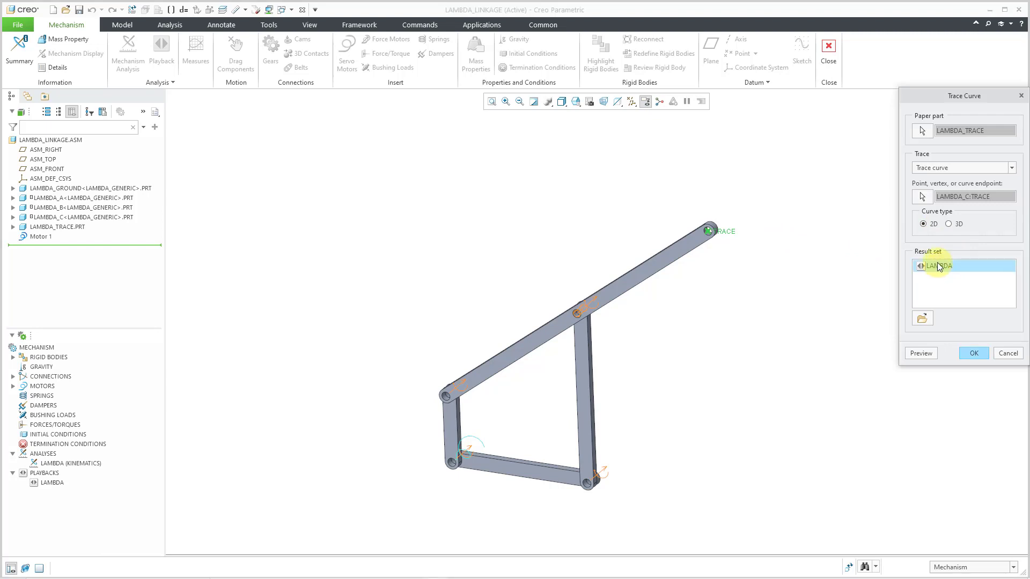
click(974, 353)
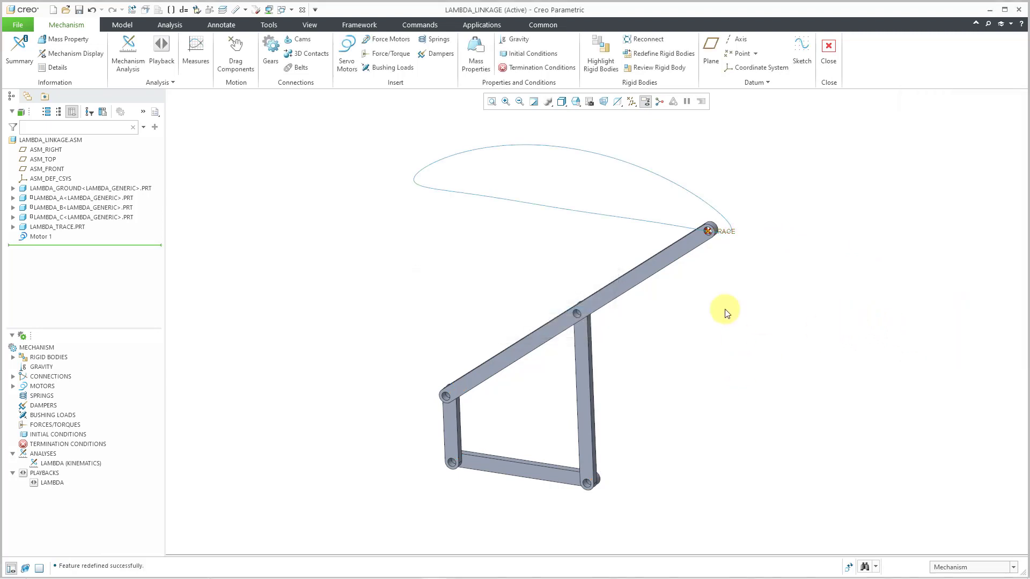